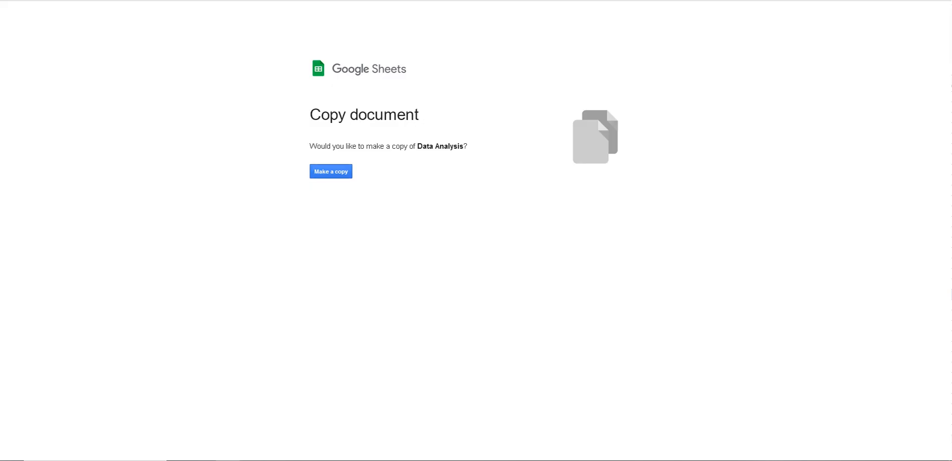
Make a copy of the Data Analysis spreadsheet and hide its Temperature sheet
left_click(331, 171)
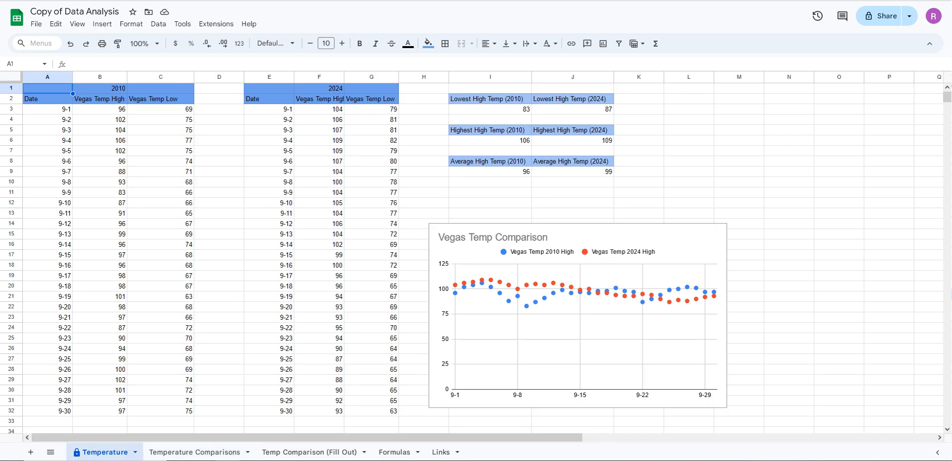
left_click(135, 453)
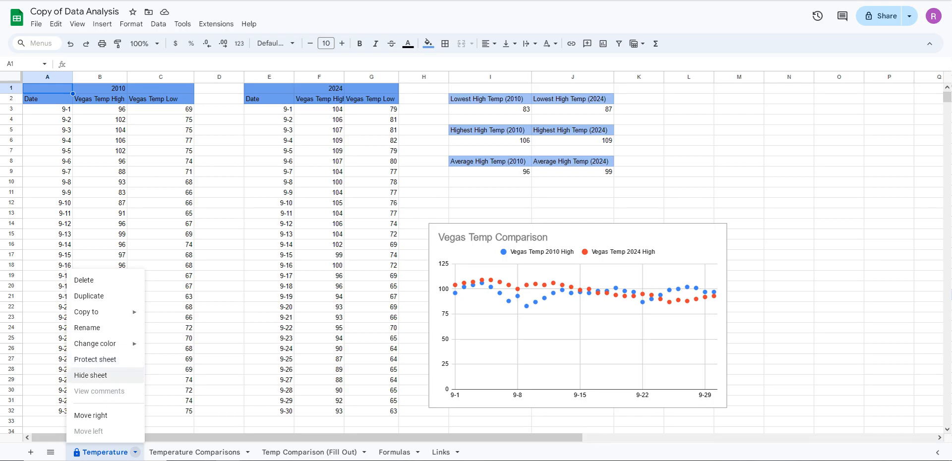
left_click(91, 375)
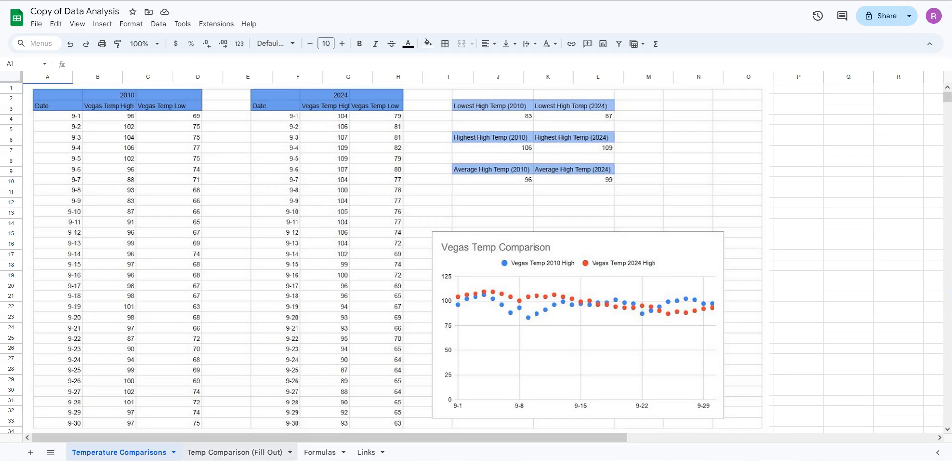
Add the missing equals sign before SUM( in cell A2 of the Formulas sheet
left_click(235, 452)
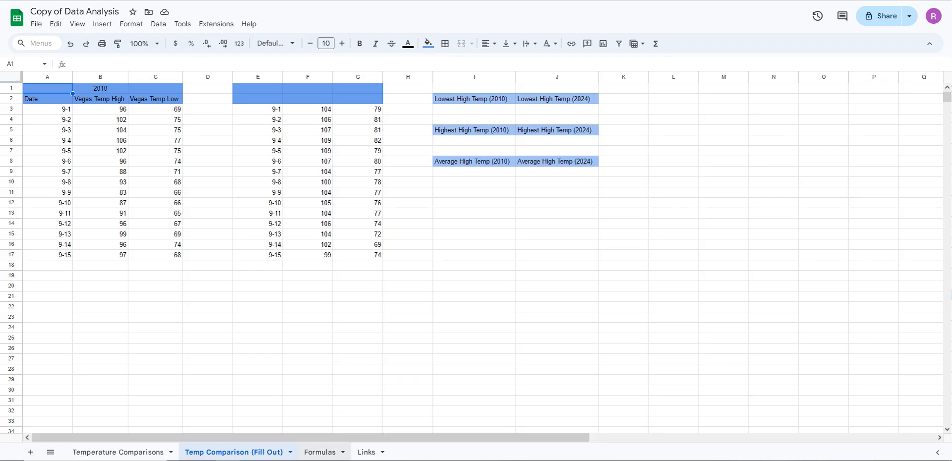
left_click(319, 452)
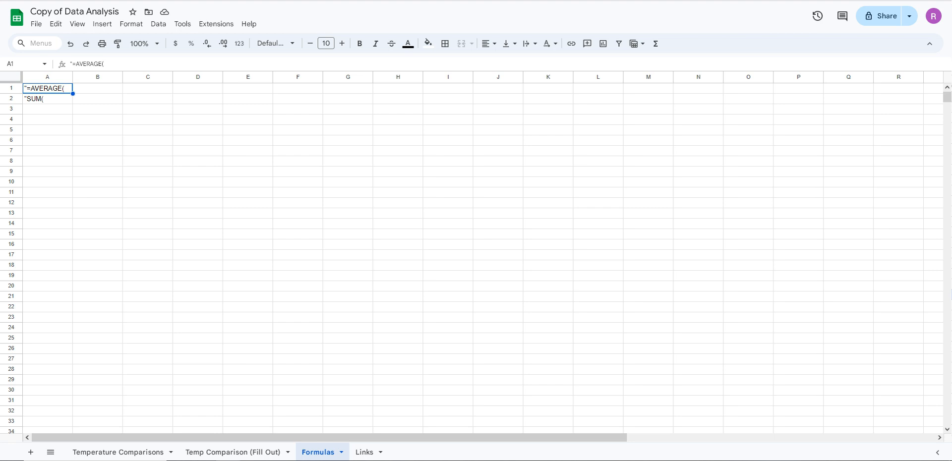
left_click(48, 98)
double_click(48, 99)
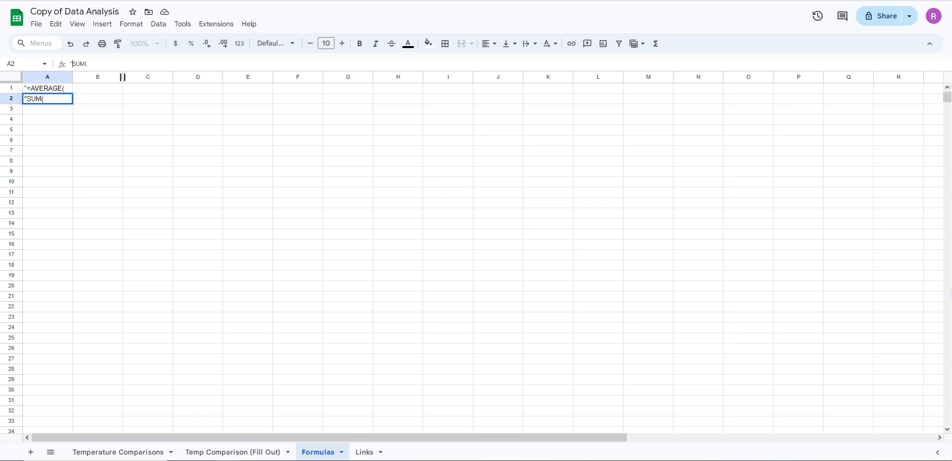
type("=")
Review the weather source addresses listed on the Links sheet
left_click(364, 451)
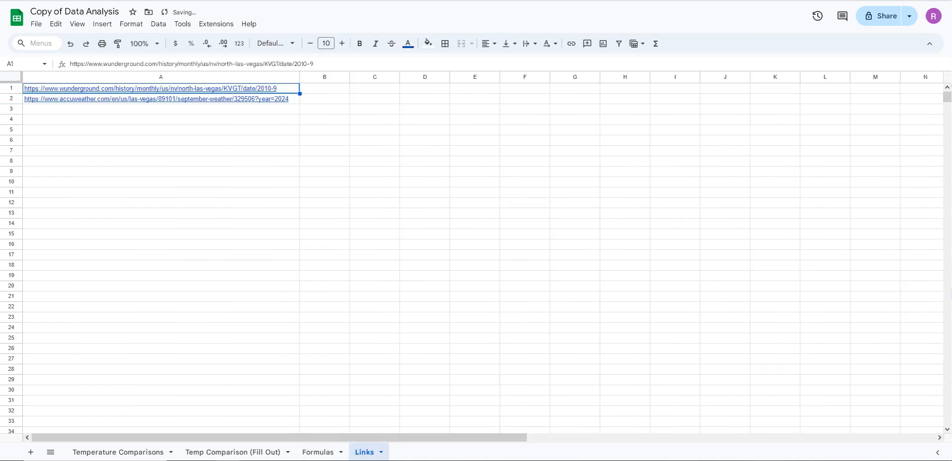
mouse_move(112, 99)
mouse_move(111, 99)
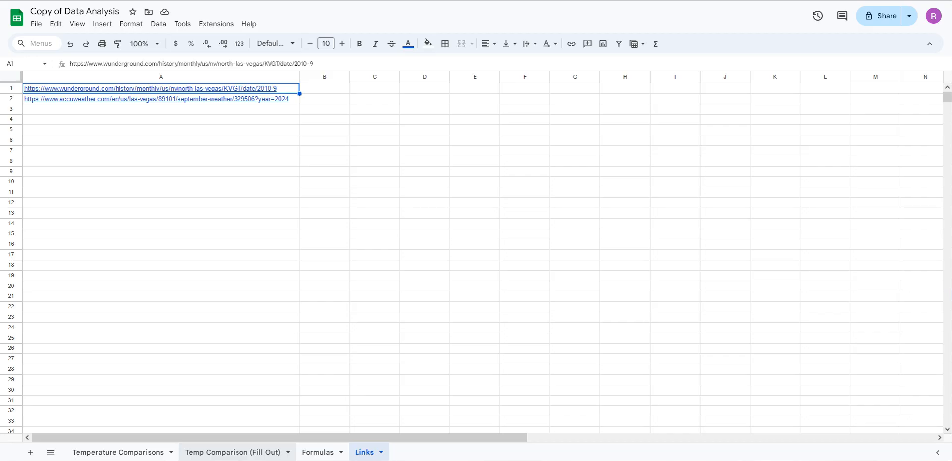
Examine the column, row and cell layout of the temperature tables on the Temp Comparison (Fill Out) sheet
left_click(233, 451)
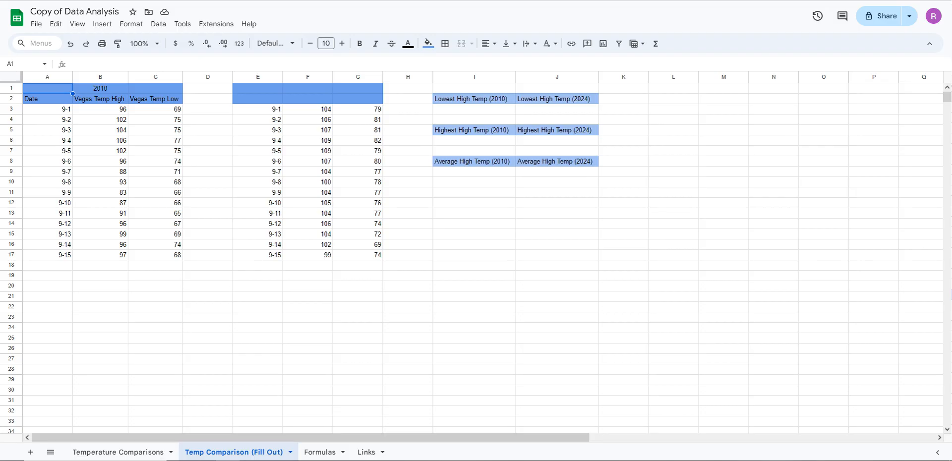
left_click(208, 296)
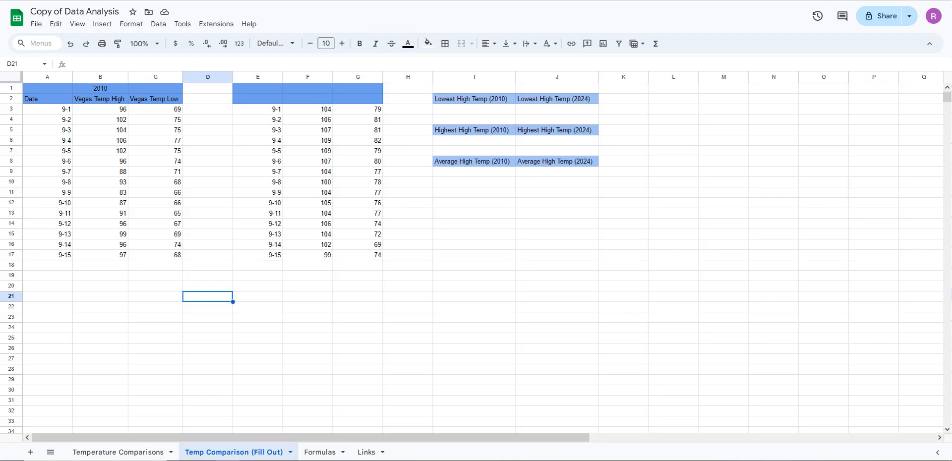
left_click(100, 109)
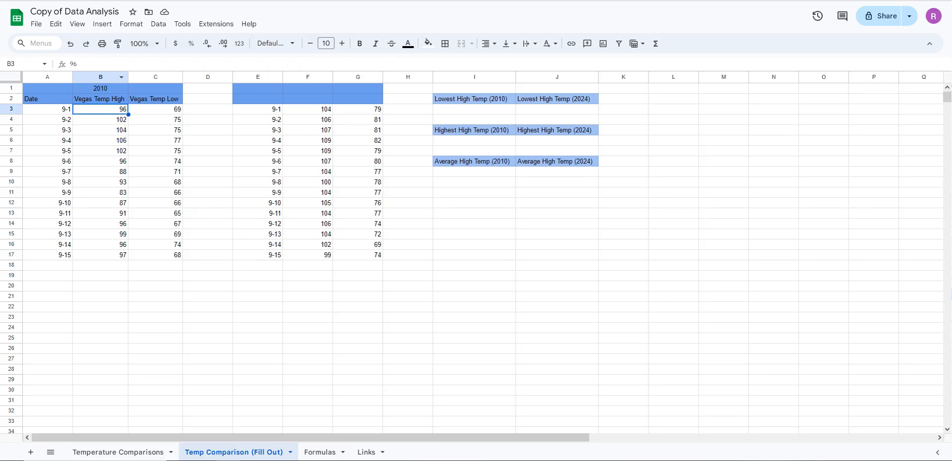
left_click(101, 77)
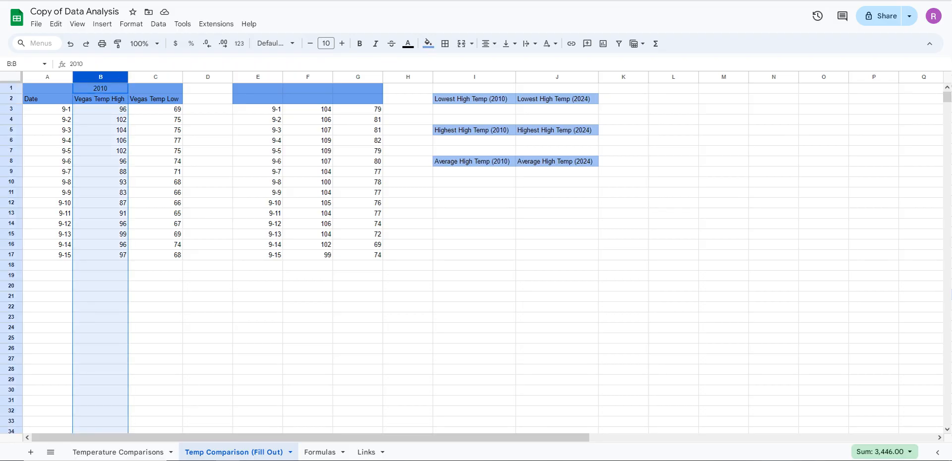
left_click(11, 109)
left_click(100, 76)
left_click(11, 130)
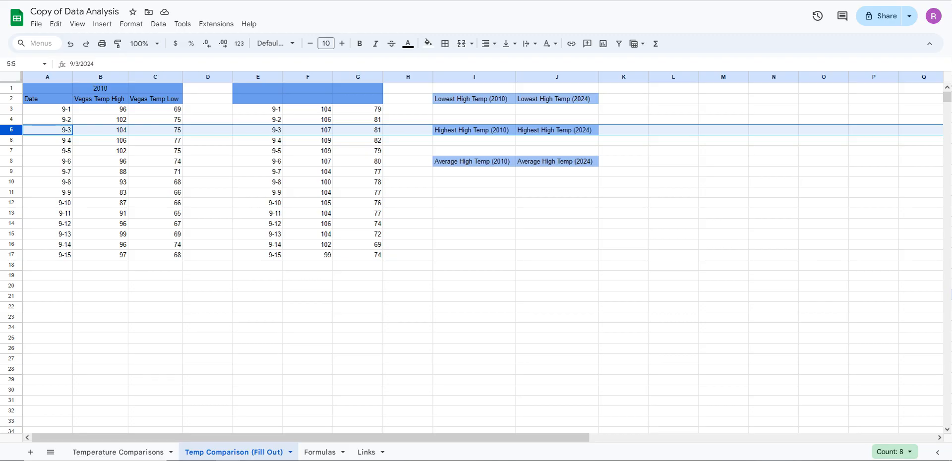
left_click(11, 140)
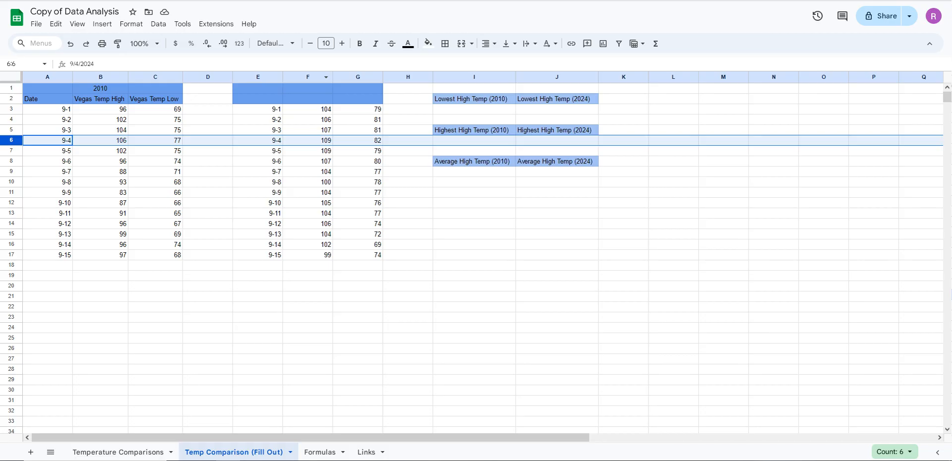
left_click(307, 109)
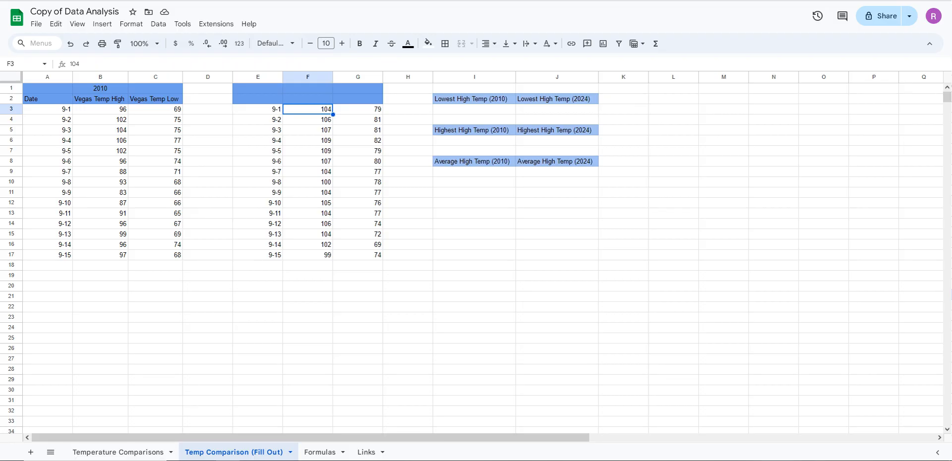
left_click_drag(258, 88, 358, 98)
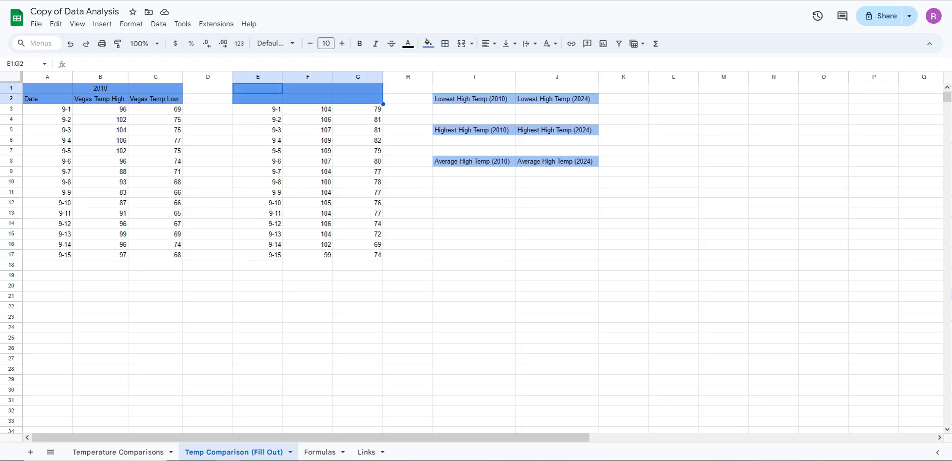
left_click(258, 109)
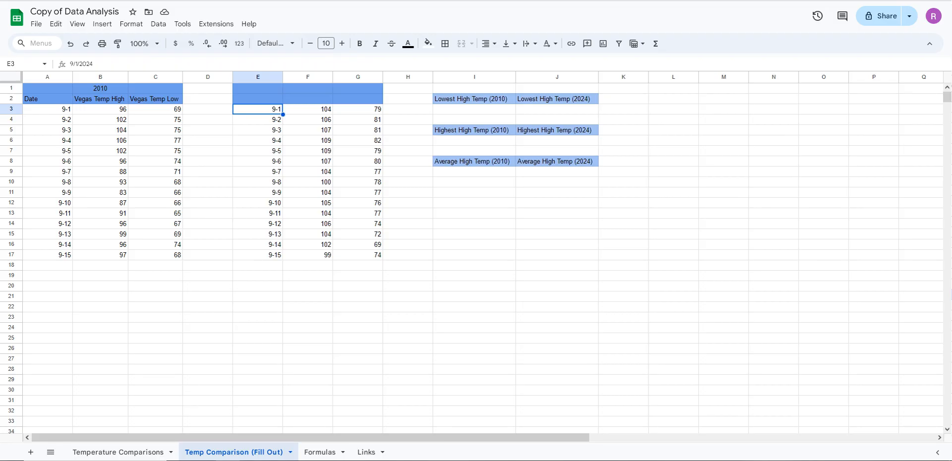
left_click_drag(47, 88, 155, 98)
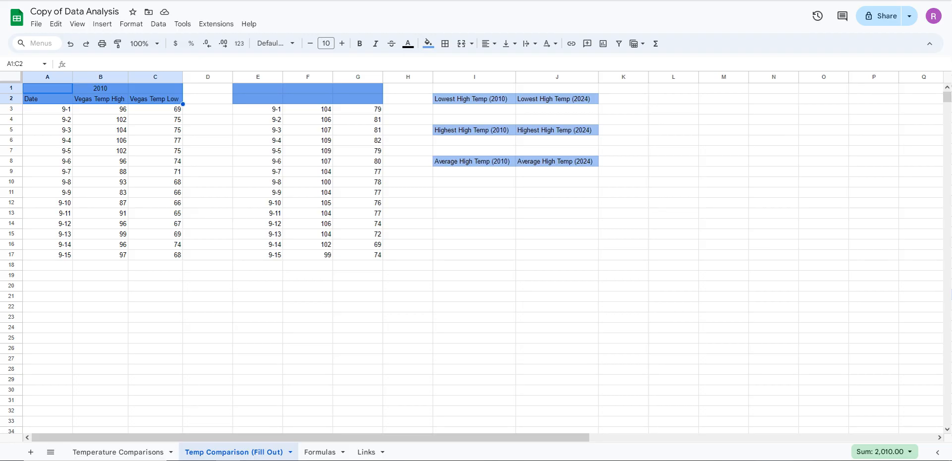
left_click(100, 119)
left_click(48, 88)
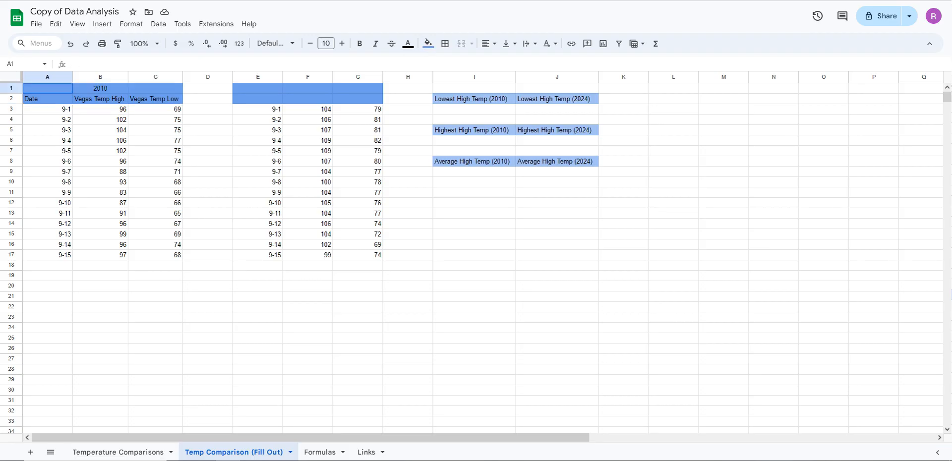
left_click_drag(48, 88, 156, 99)
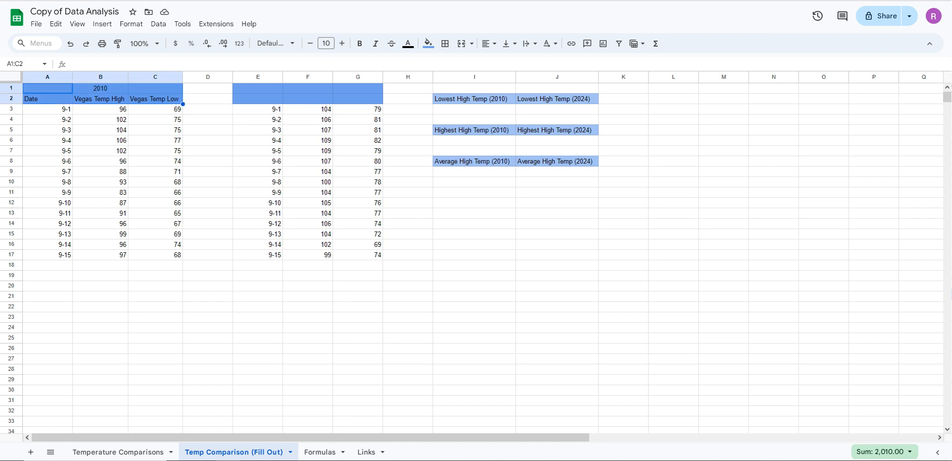
left_click(156, 193)
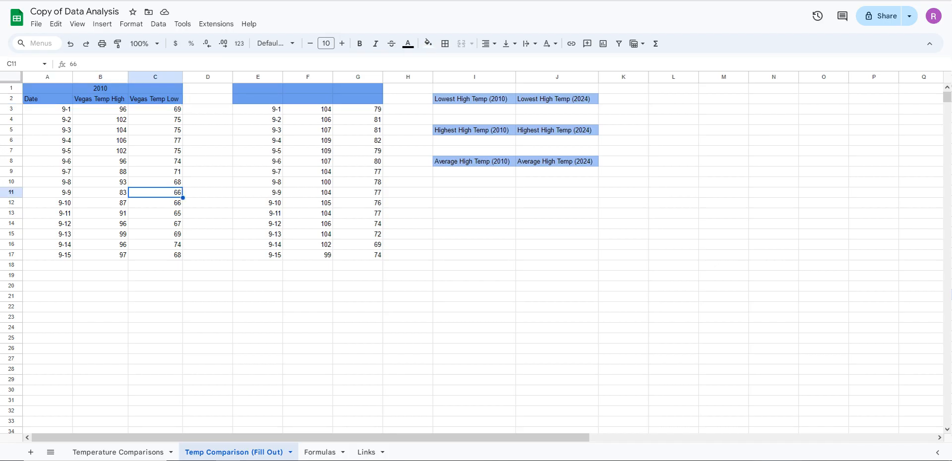
left_click(100, 120)
left_click(48, 88)
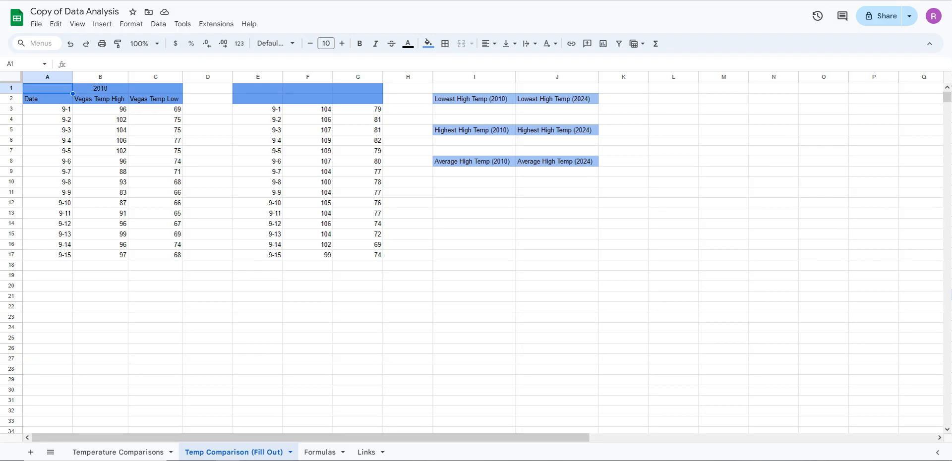
Copy the 2010 table headers from A1:C2 into E1:G2 and change the year in F1 to 2024
left_click_drag(48, 88, 155, 99)
key("ctrl+c")
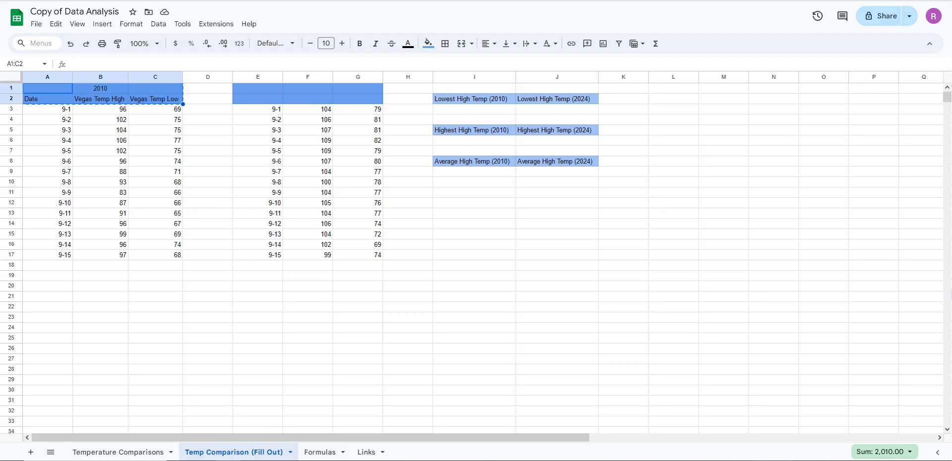
left_click(258, 88)
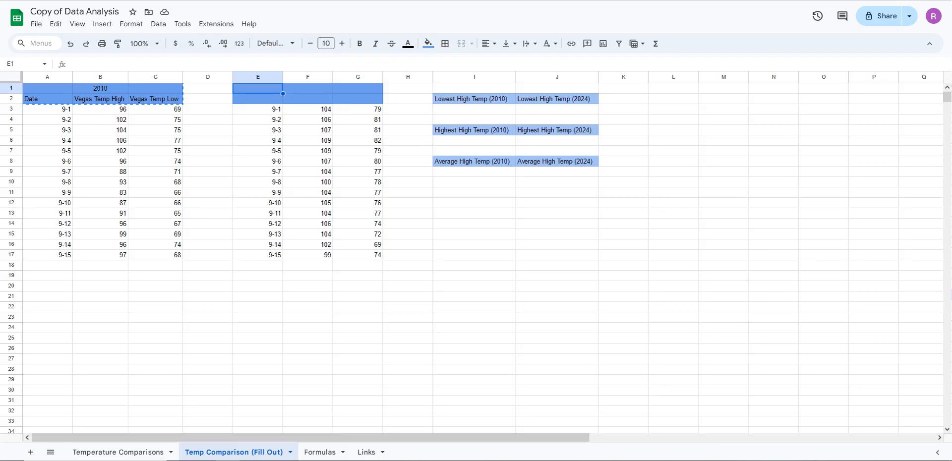
key("ctrl+v")
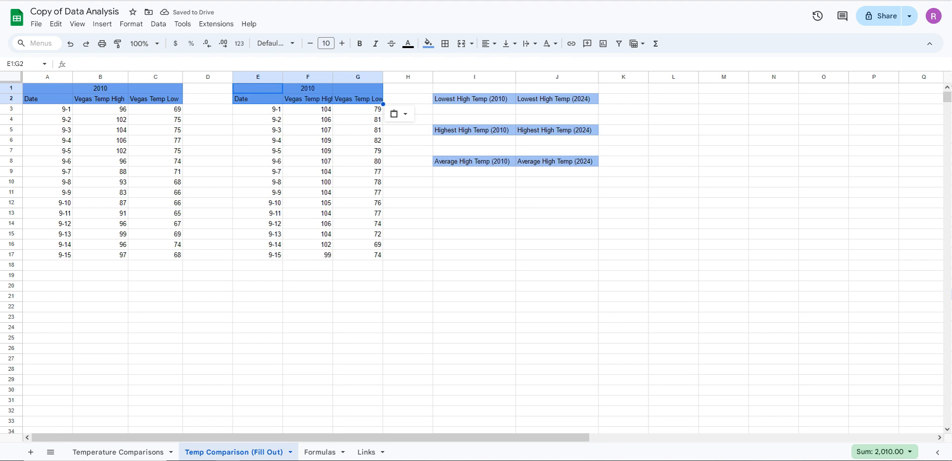
left_click(308, 88)
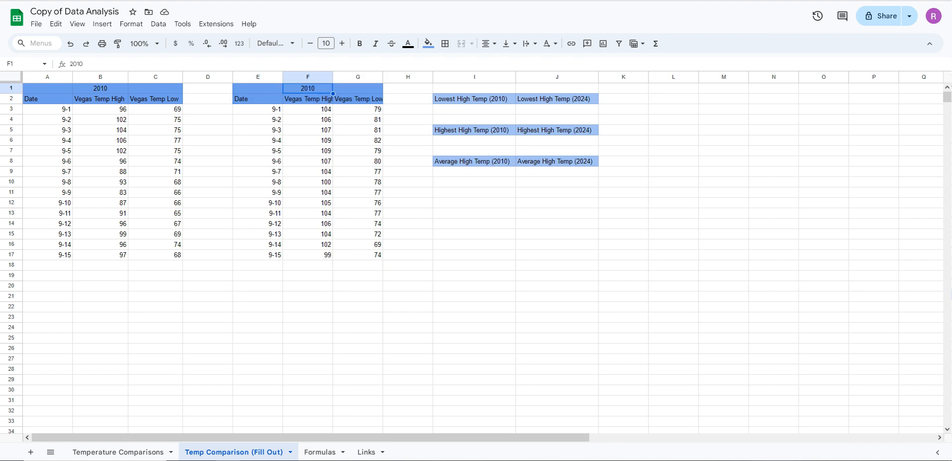
type("2024")
left_click(258, 120)
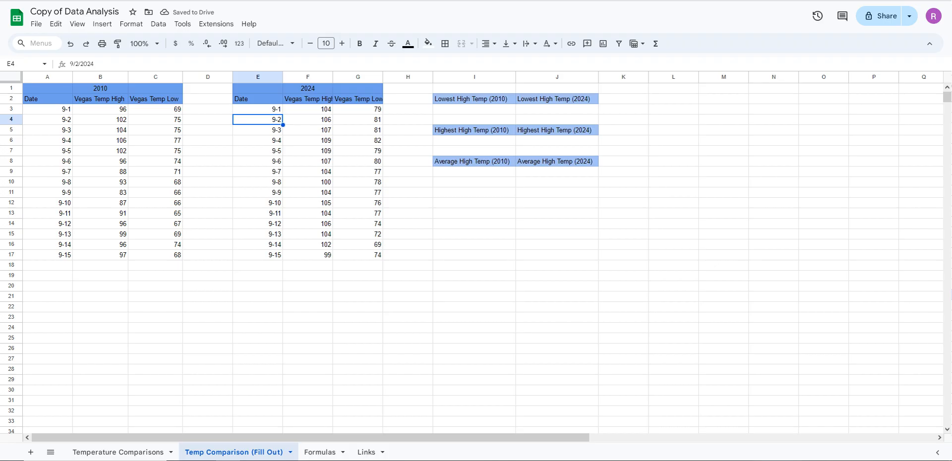
Widen columns F and G so the Vegas Temp High and Vegas Temp Low headings fit completely
left_click(308, 98)
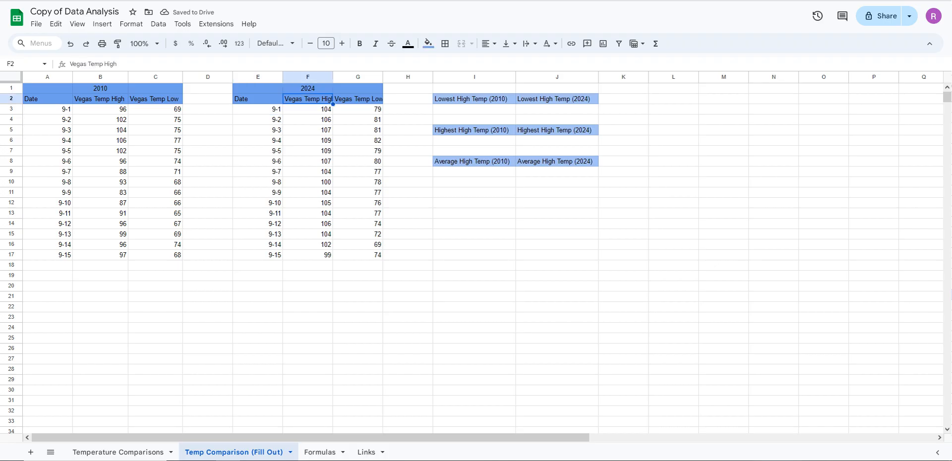
left_click(358, 99)
left_click(307, 98)
left_click(358, 98)
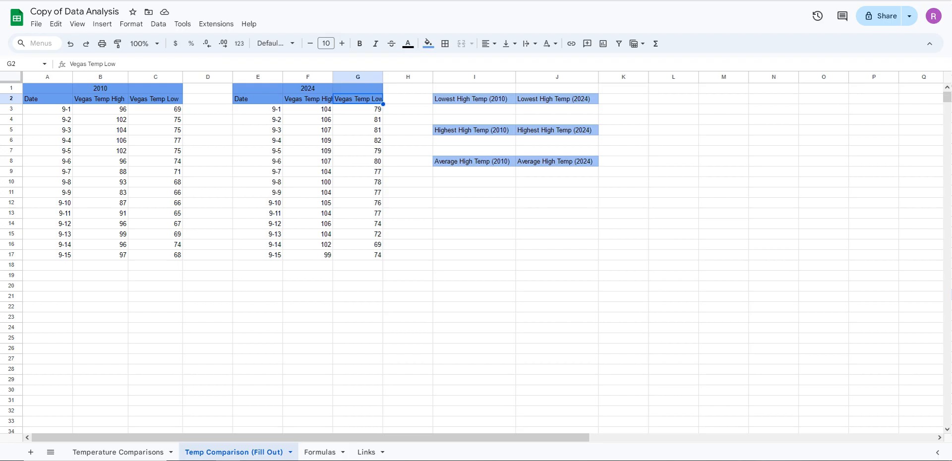
left_click(307, 99)
left_click(358, 98)
double_click(333, 77)
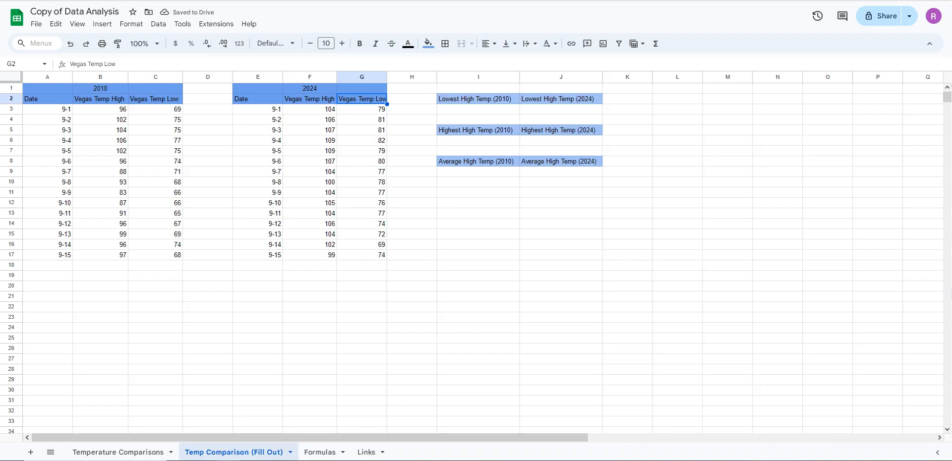
left_click_drag(387, 77, 389, 77)
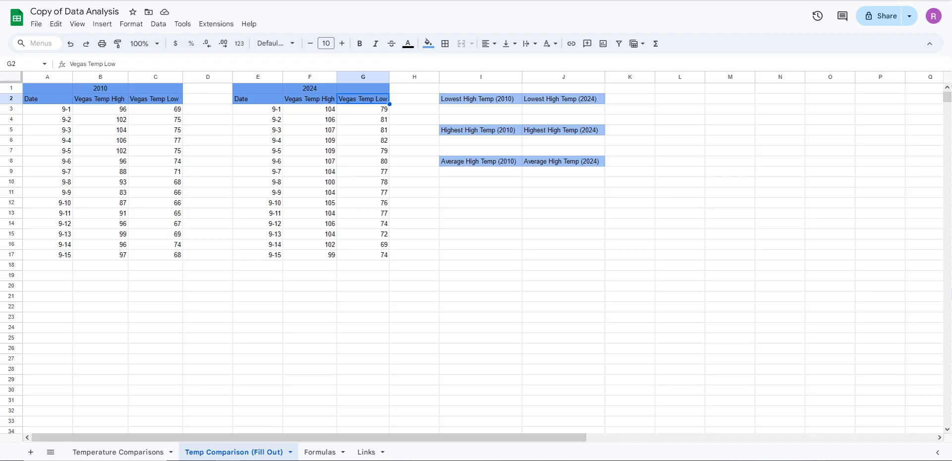
Check how far the 2010 and 2024 temperature columns extend, comparing them with the completed Temperature Comparisons sheet
left_click_drag(101, 234, 100, 349)
left_click_drag(155, 234, 155, 359)
left_click_drag(310, 234, 310, 328)
left_click_drag(363, 234, 363, 317)
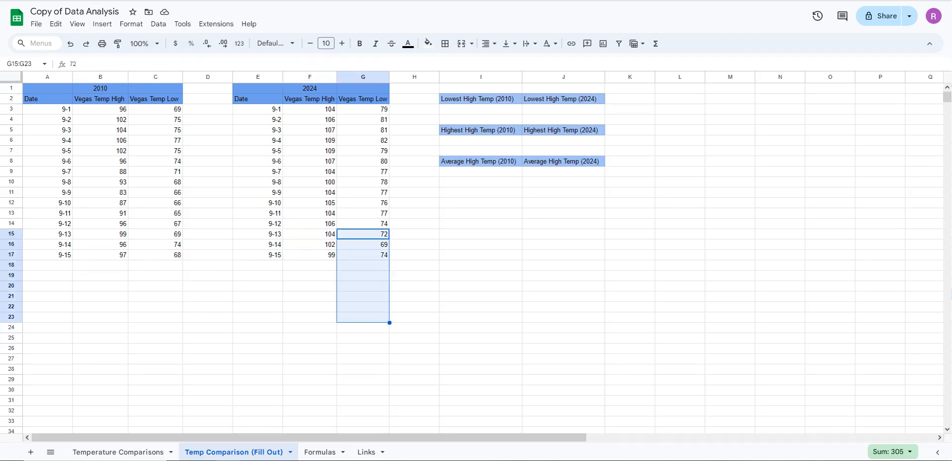
left_click(118, 452)
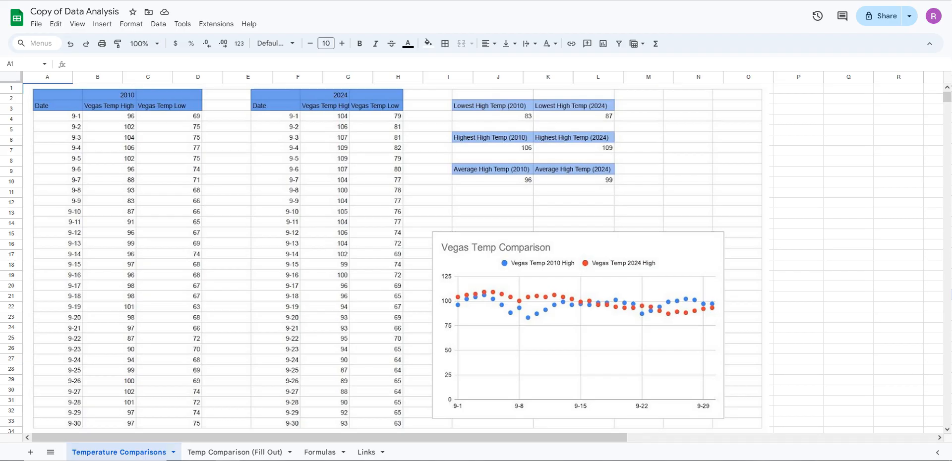
left_click(235, 452)
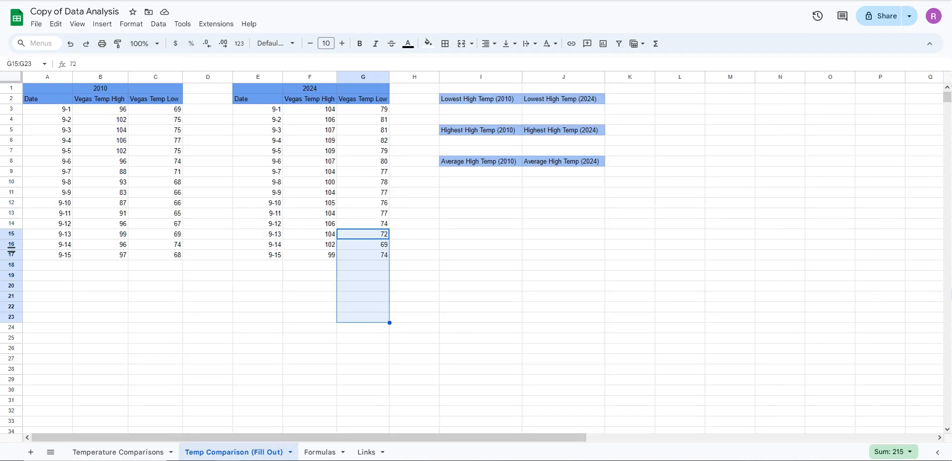
left_click(47, 255)
key("shift+space")
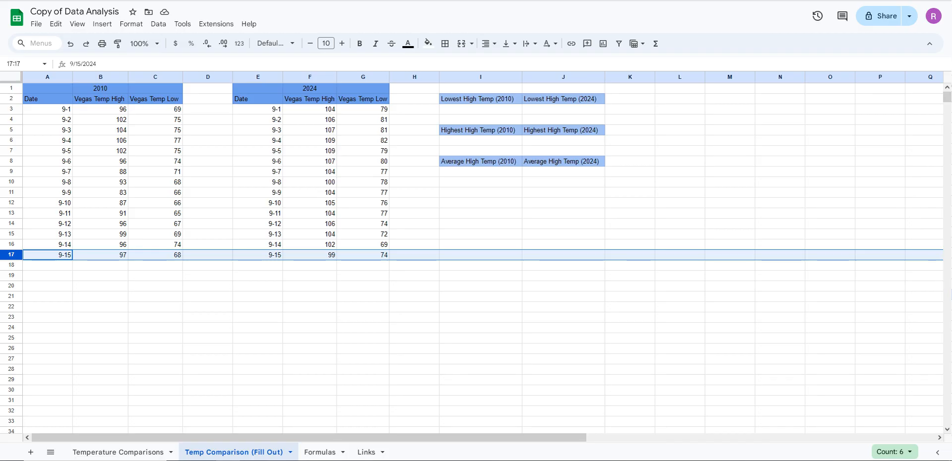
left_click(155, 275)
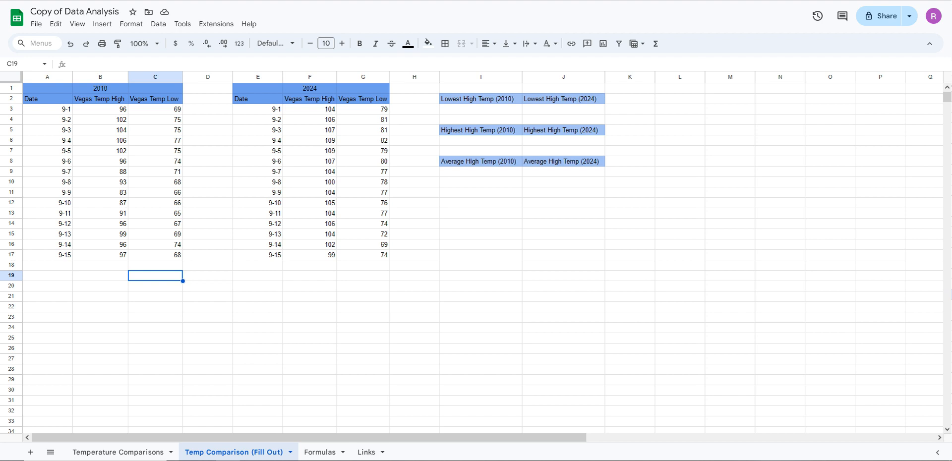
Extend the 2010 date series from 9-15 in A17 down to 9-30 in A32
left_click(48, 255)
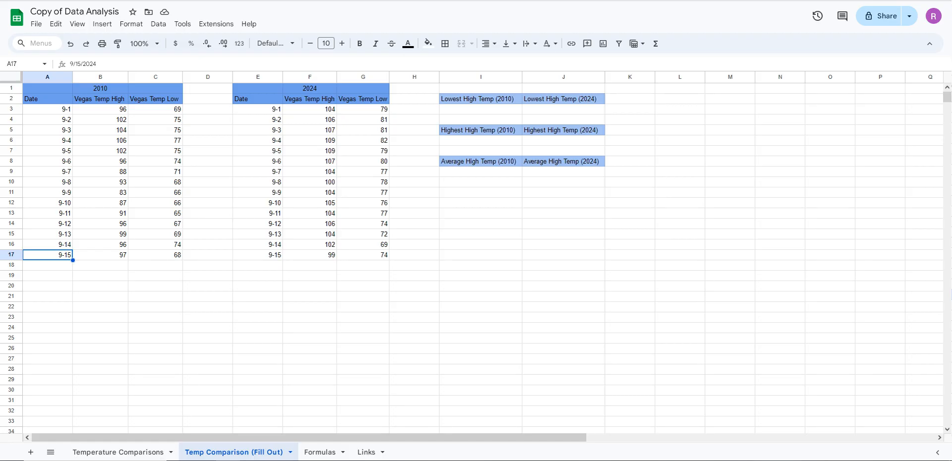
scroll(476, 258, "down", 2)
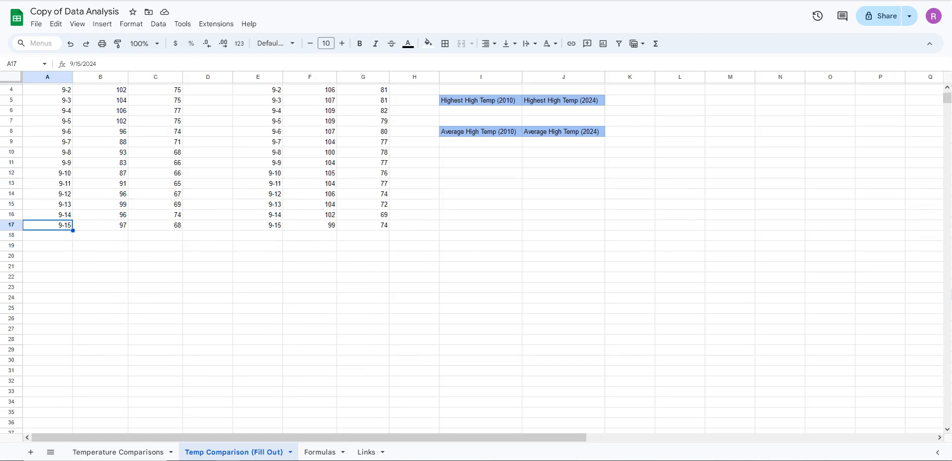
left_click_drag(73, 231, 73, 324)
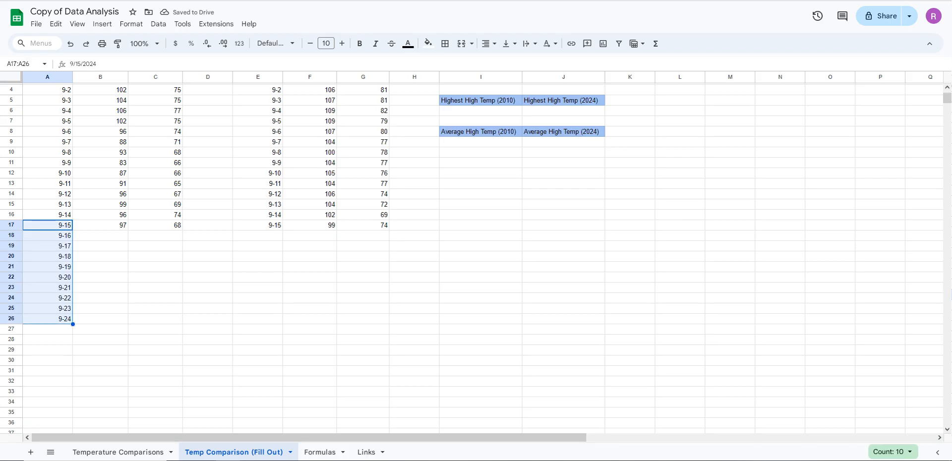
key("ctrl+z")
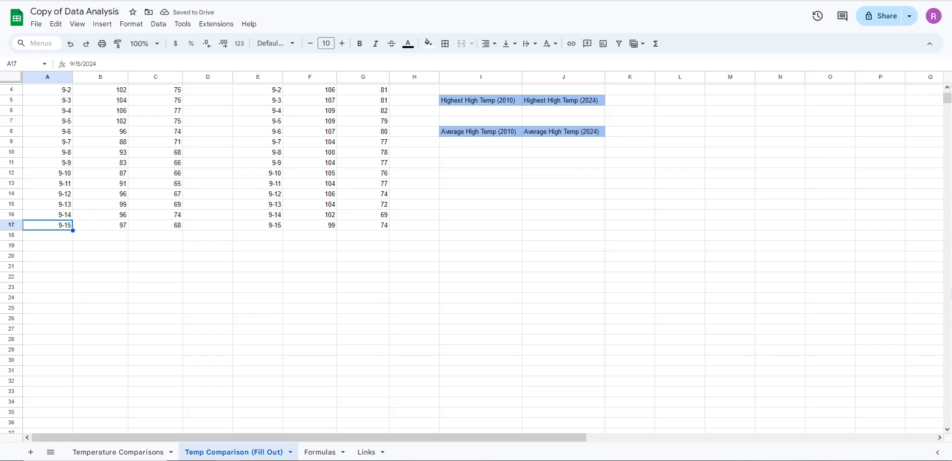
left_click_drag(72, 230, 72, 382)
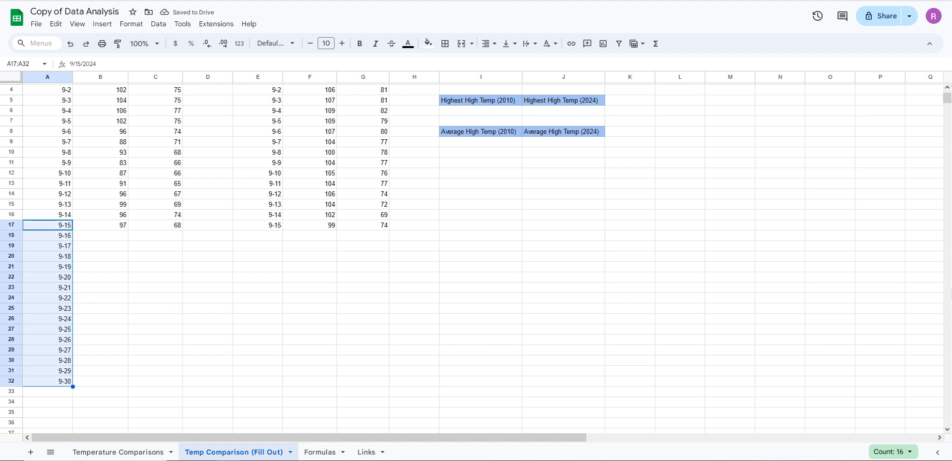
Extend the 2010 dates on to 10-3 in A35, and delete the extra October dates from A33:A35
left_click_drag(73, 386, 72, 418)
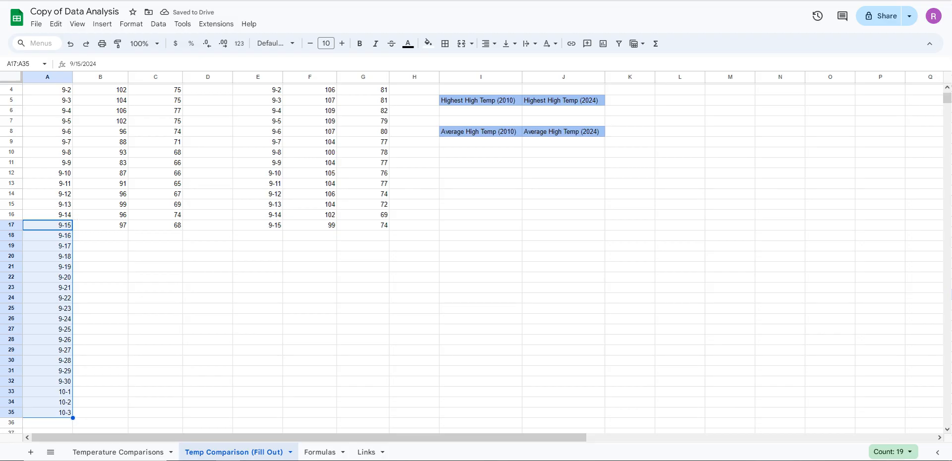
left_click(99, 402)
left_click(49, 413)
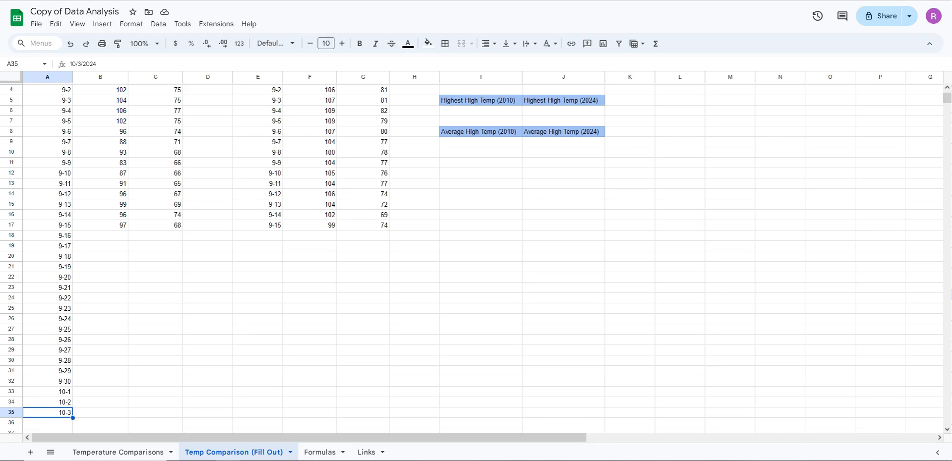
key("Delete")
key("Up")
key("Delete")
key("Up")
key("Delete")
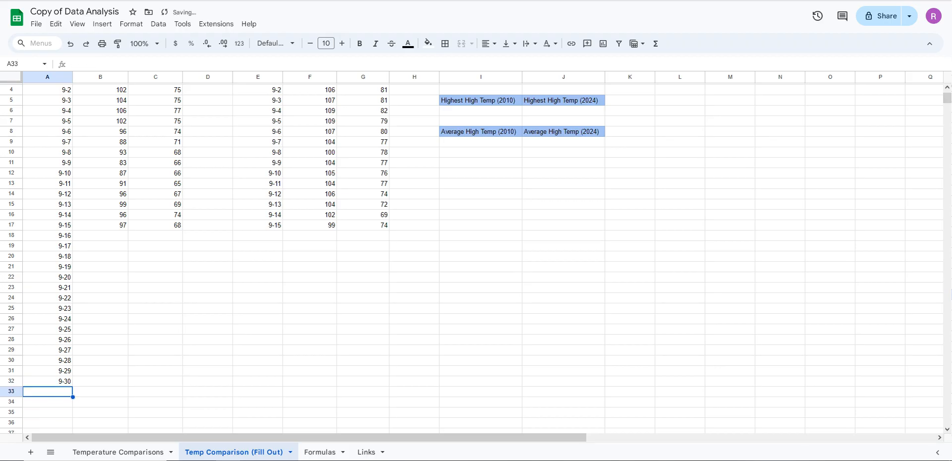
left_click(100, 402)
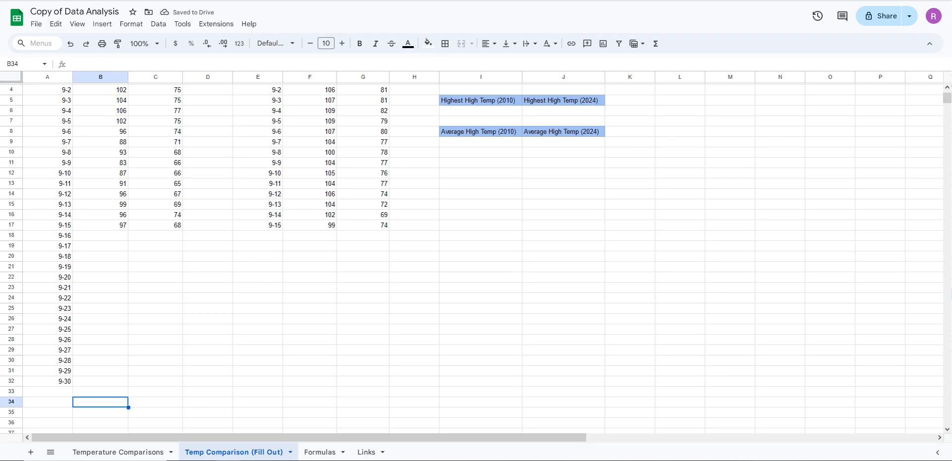
Extend the 2024 date series from 9-15 in E17 down to 9-30 in E32
left_click(258, 319)
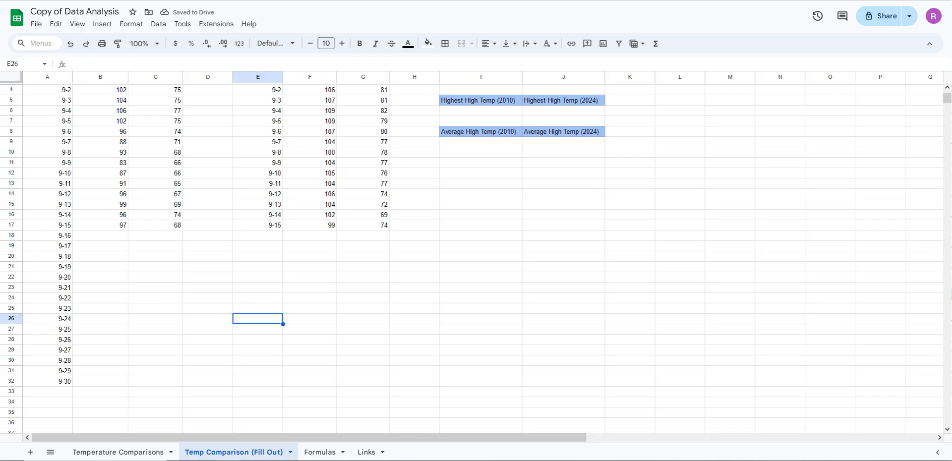
left_click_drag(257, 225, 282, 382)
left_click(257, 236)
left_click(258, 214)
left_click(258, 225)
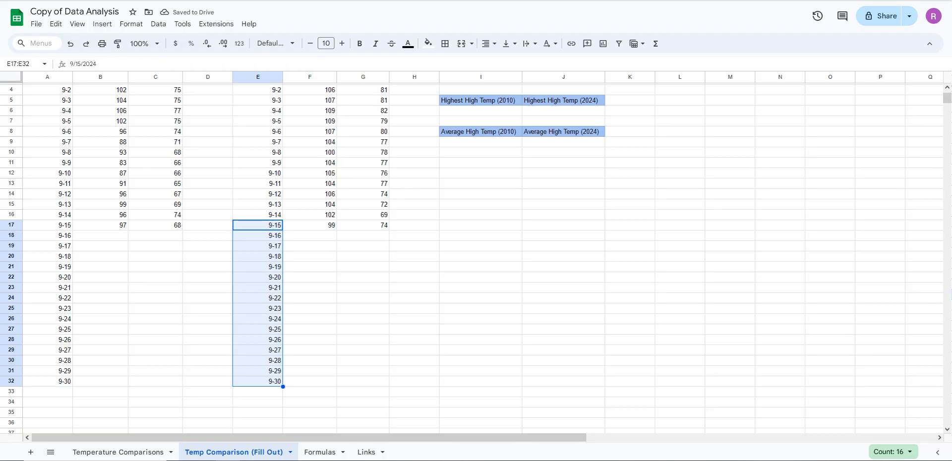
left_click(363, 256)
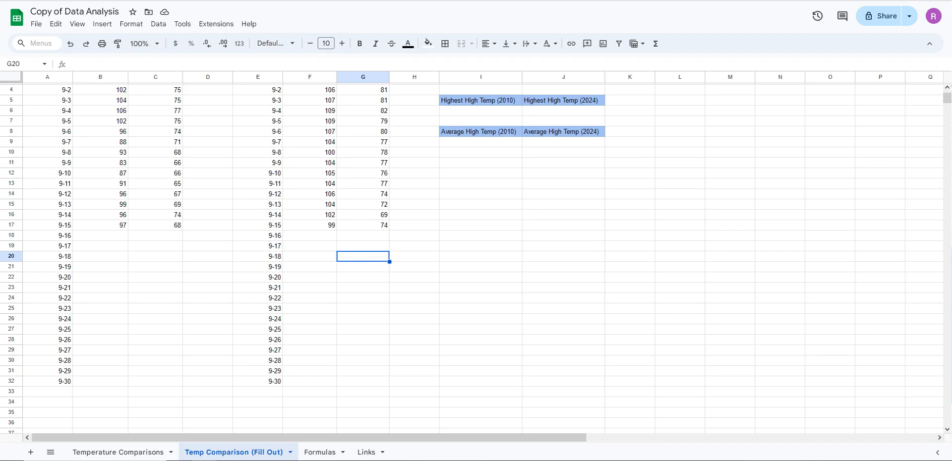
Paste the 9-16 to 9-30 high and low temperatures for 2010 into B18:C32 and for 2024 into F18:G32
left_click(100, 235)
key("ctrl+v")
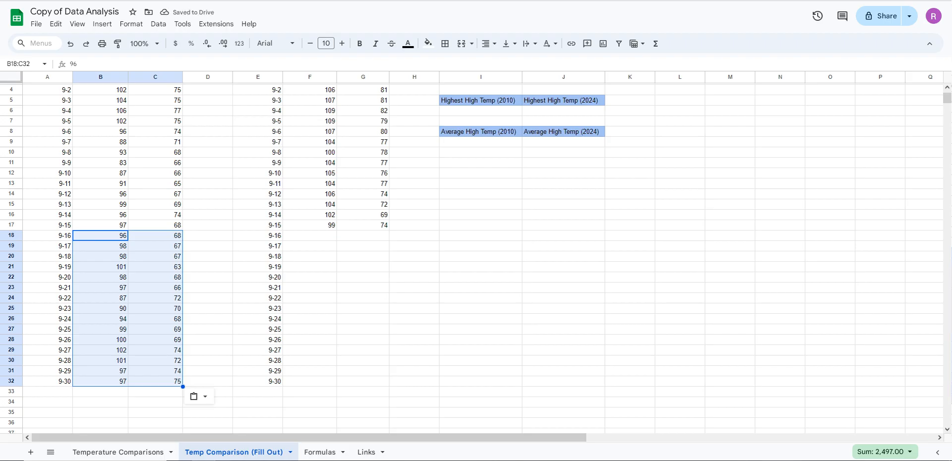
left_click(309, 235)
key("ctrl+v")
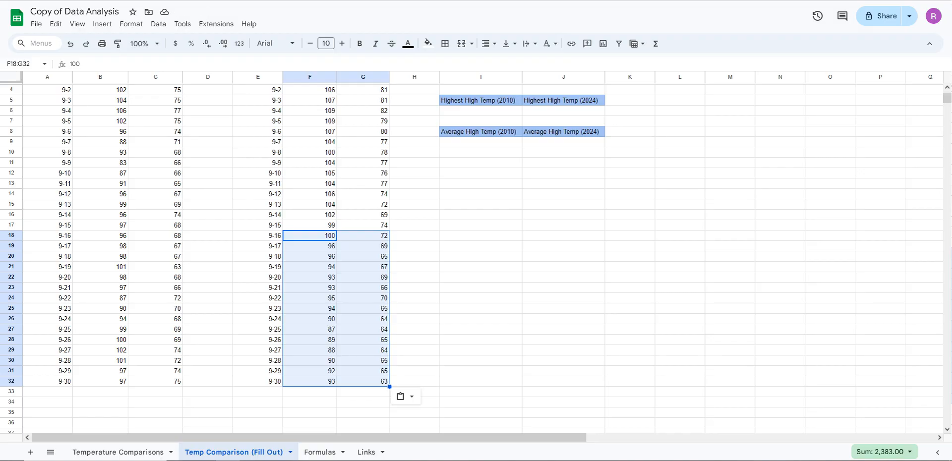
left_click(415, 319)
scroll(414, 318, "up", 1)
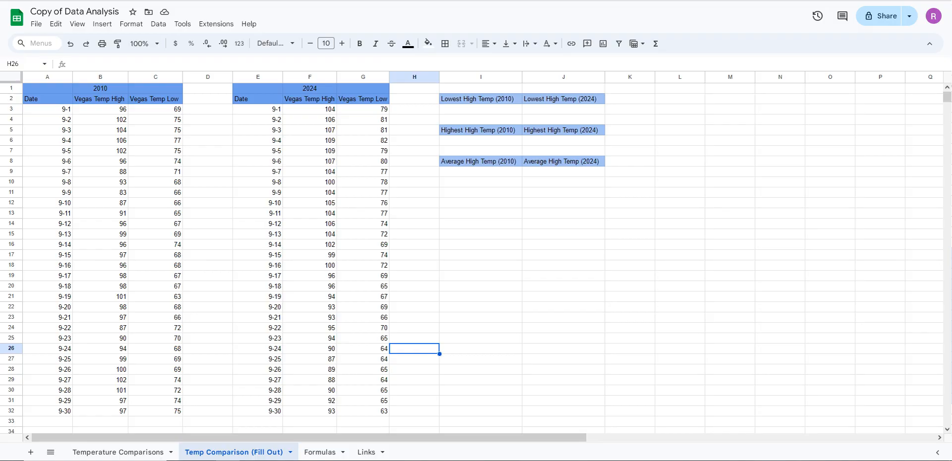
Examine the Lowest High Temp (2010) and Highest High Temp (2010) headings and the empty result cells beneath them
left_click(480, 203)
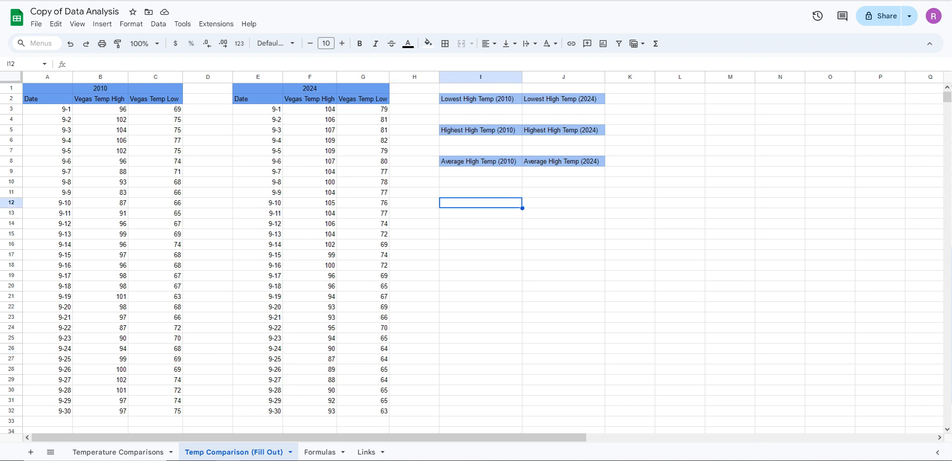
left_click(481, 109)
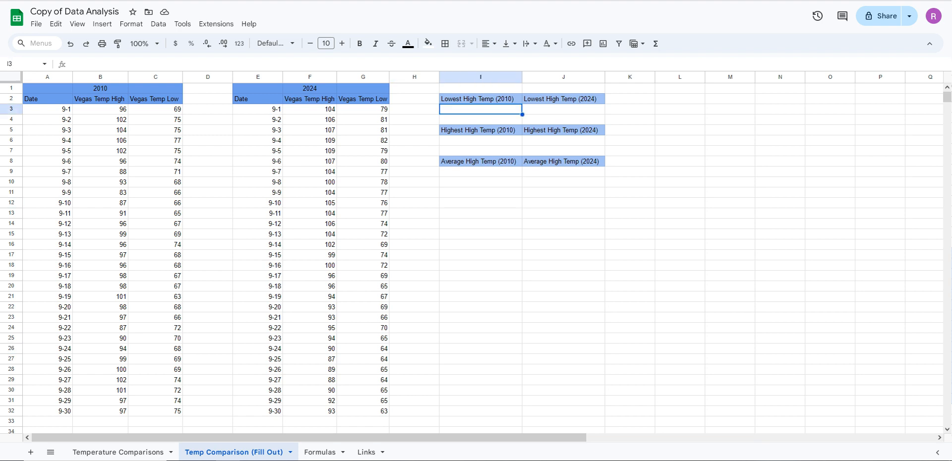
left_click(481, 120)
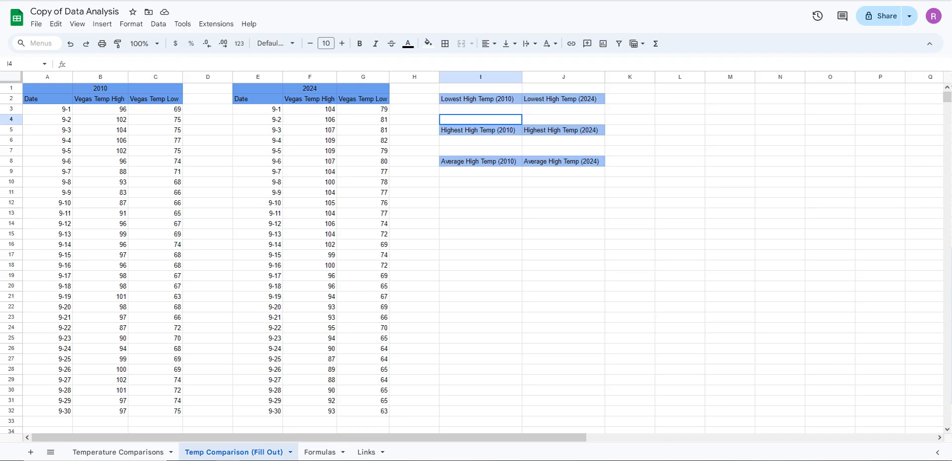
left_click(480, 110)
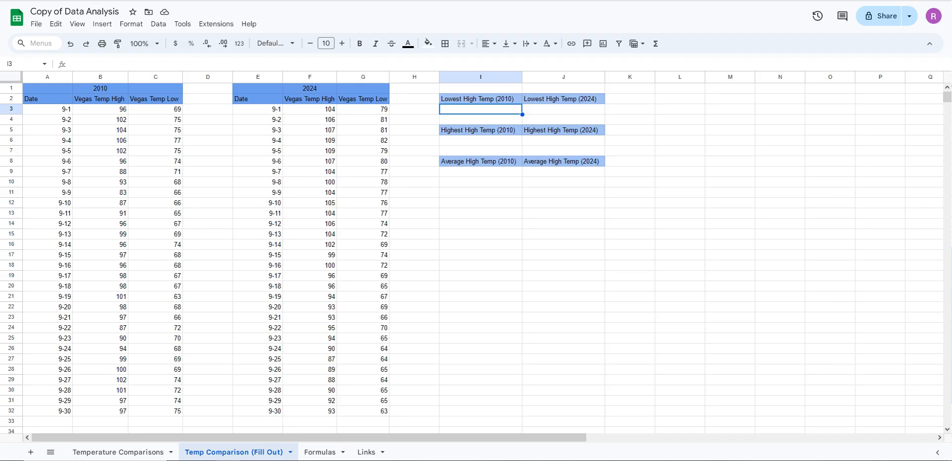
left_click(481, 130)
left_click(480, 99)
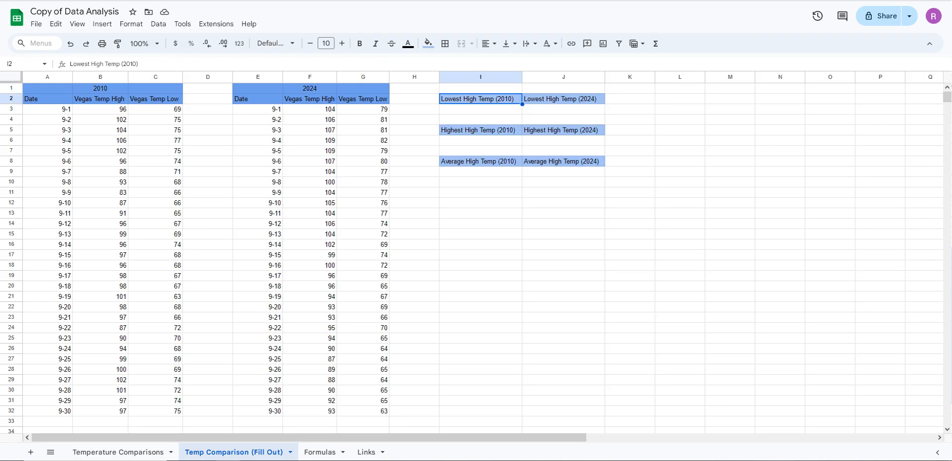
left_click(481, 109)
left_click(481, 99)
Examine the 2010 low and high temperature ranges C3:C32 and B3:B32 alongside the Lowest and Highest High Temp headings for both years
left_click_drag(155, 109, 155, 411)
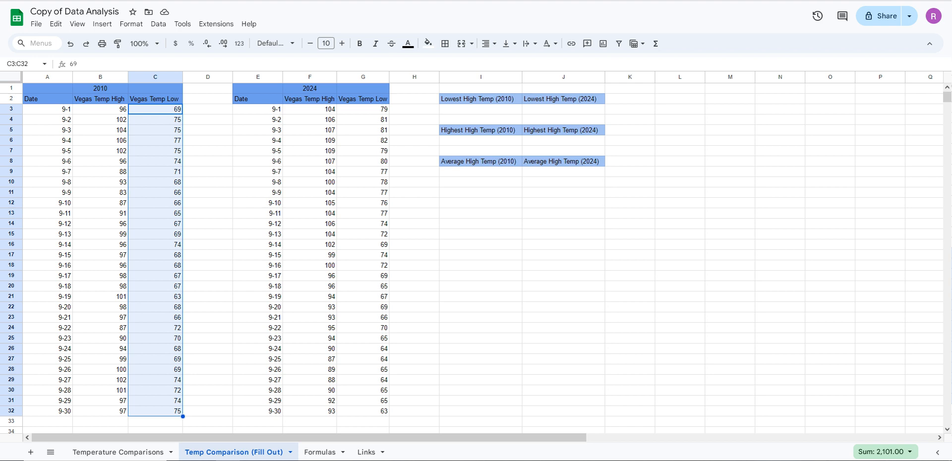
left_click(100, 130)
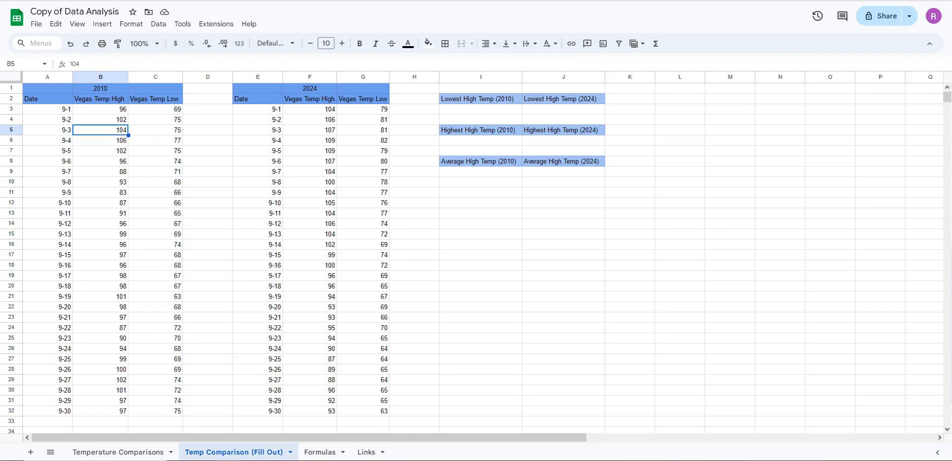
left_click_drag(100, 109, 101, 411)
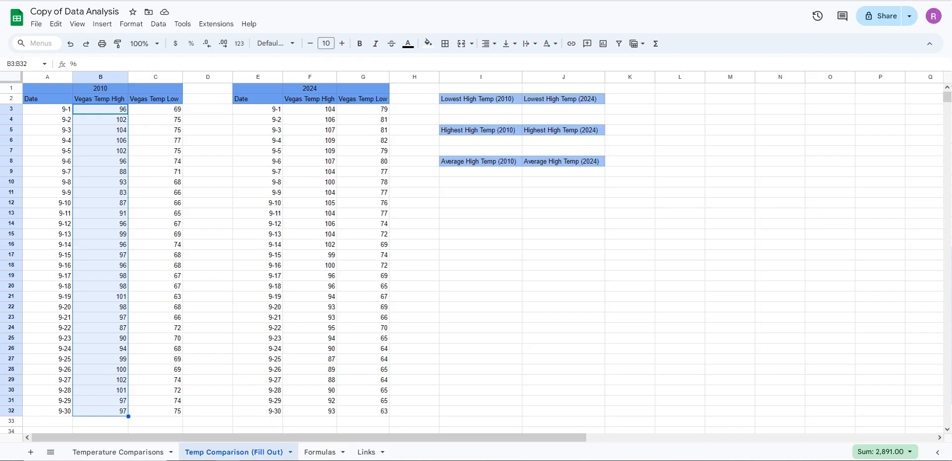
left_click(171, 369)
left_click_drag(100, 109, 100, 411)
left_click(207, 254)
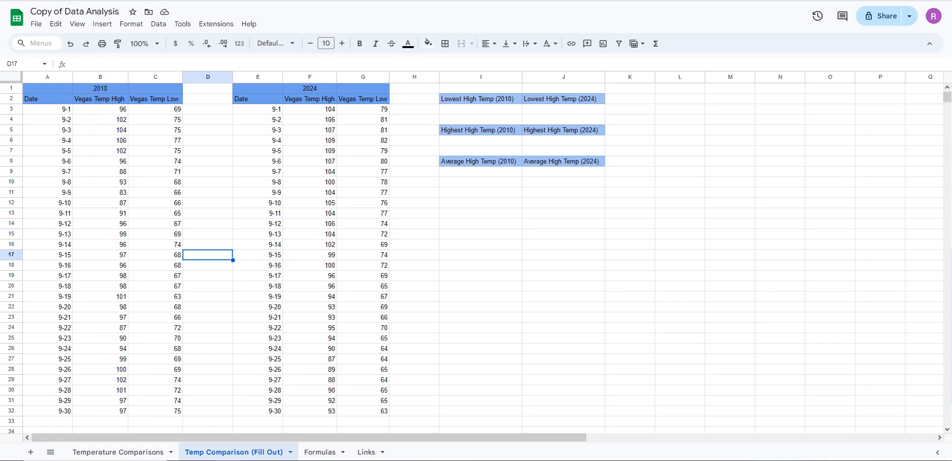
left_click(480, 98)
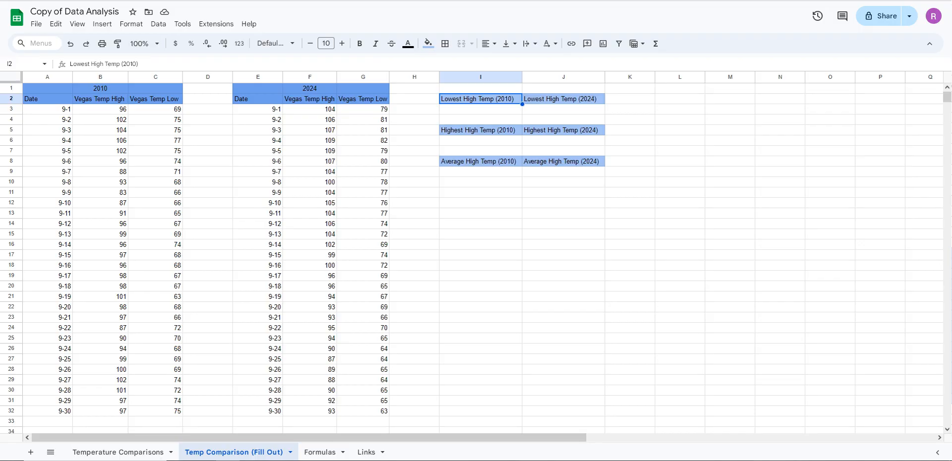
left_click(563, 99)
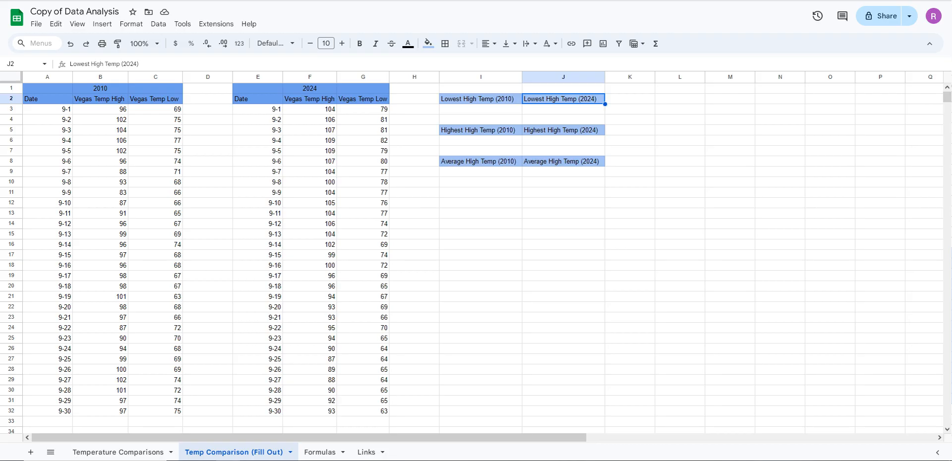
left_click(481, 130)
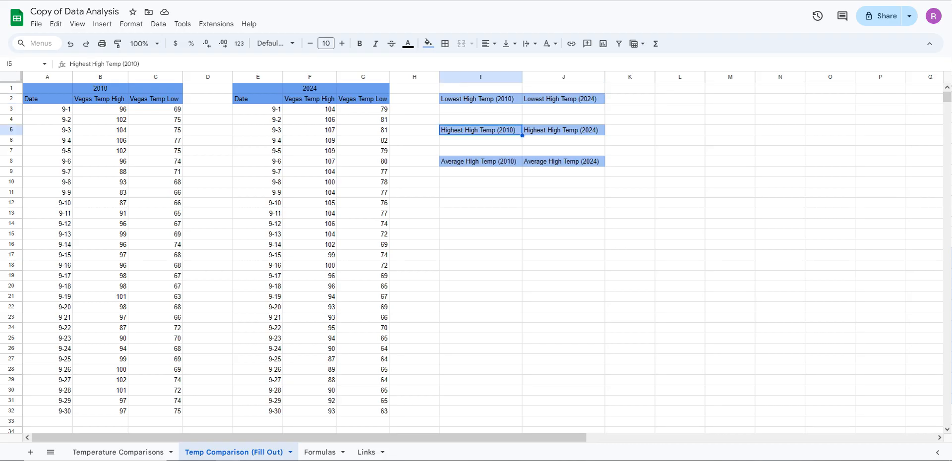
left_click(563, 130)
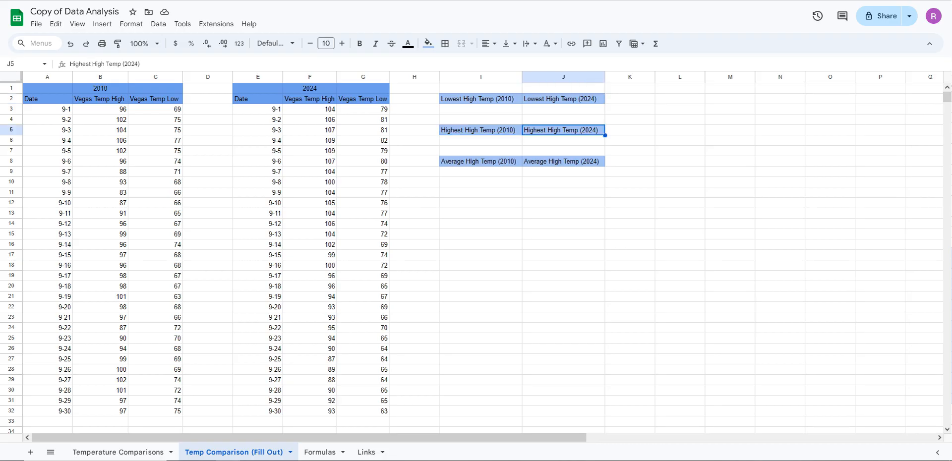
left_click(481, 119)
left_click(481, 99)
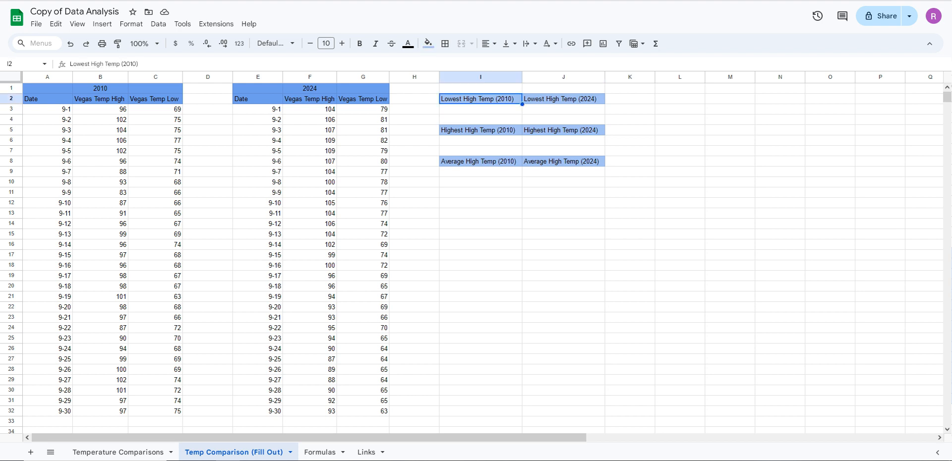
Calculate the lowest 2010 high temperature in I3 with the MIN function over B3:B32
left_click(480, 109)
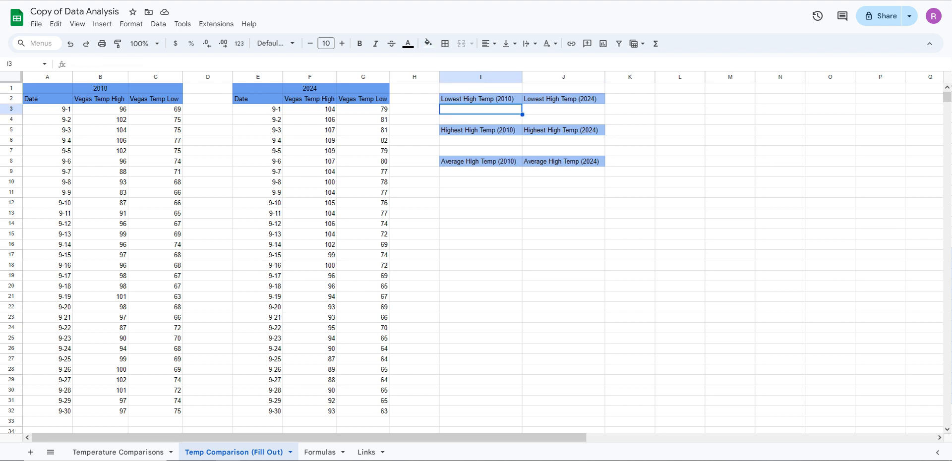
type("=")
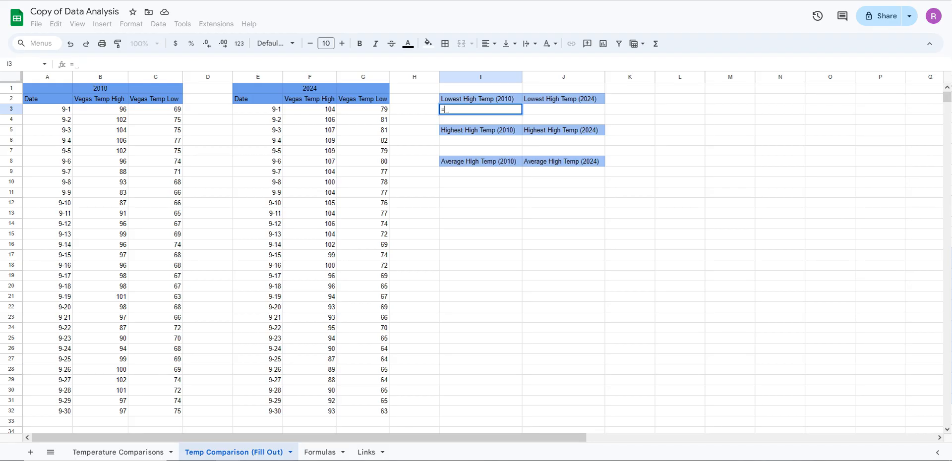
type("min")
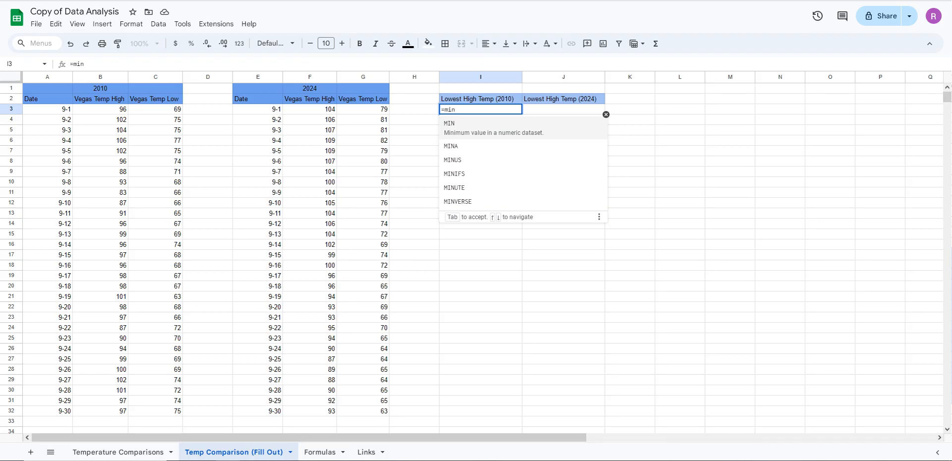
key("Tab")
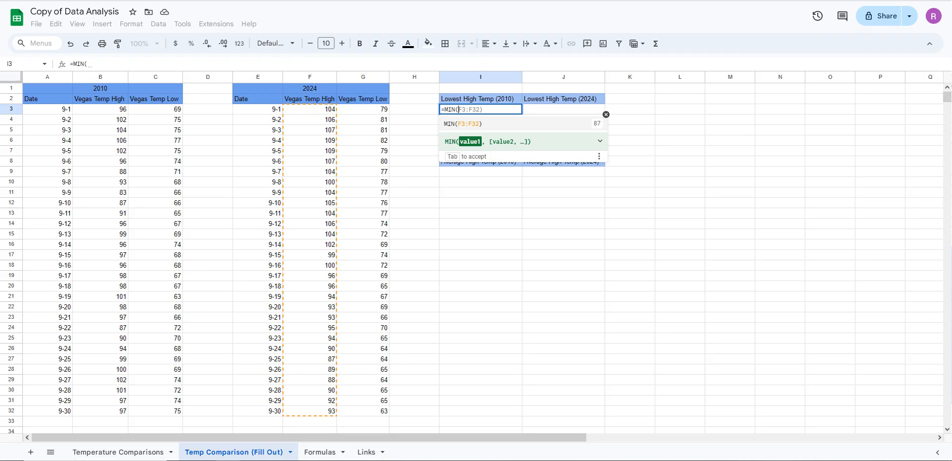
left_click(101, 109)
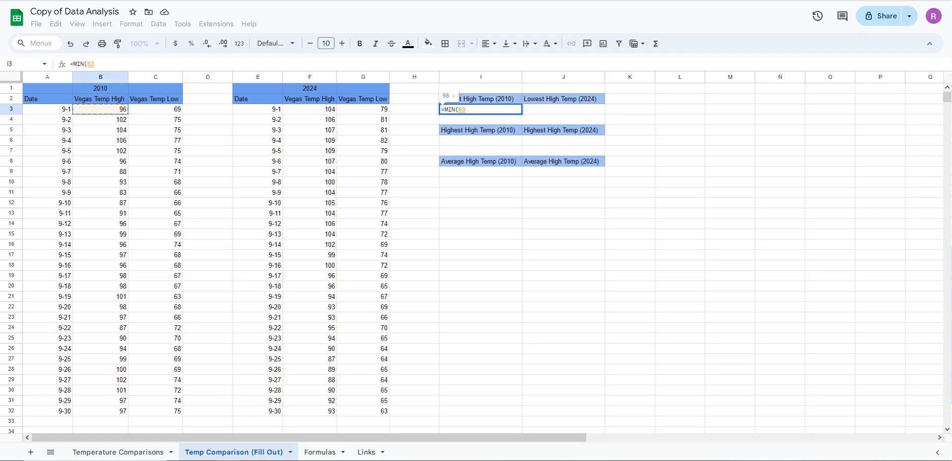
left_click_drag(100, 109, 100, 411)
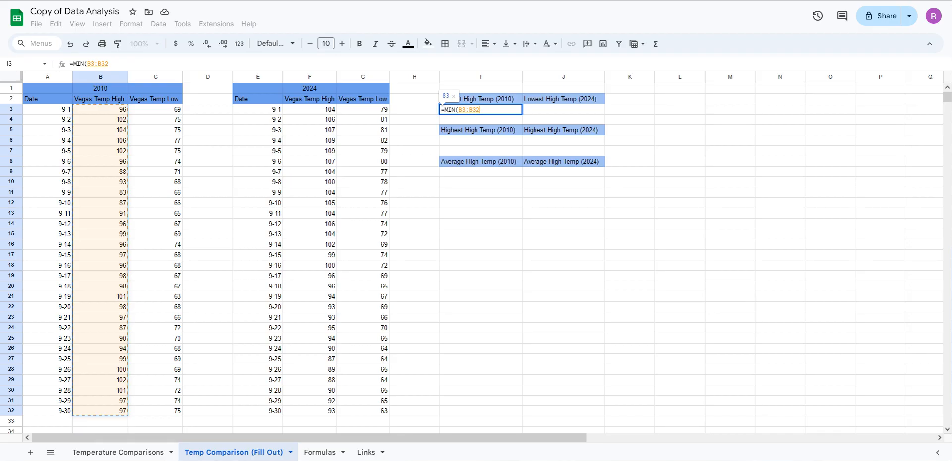
key("Return")
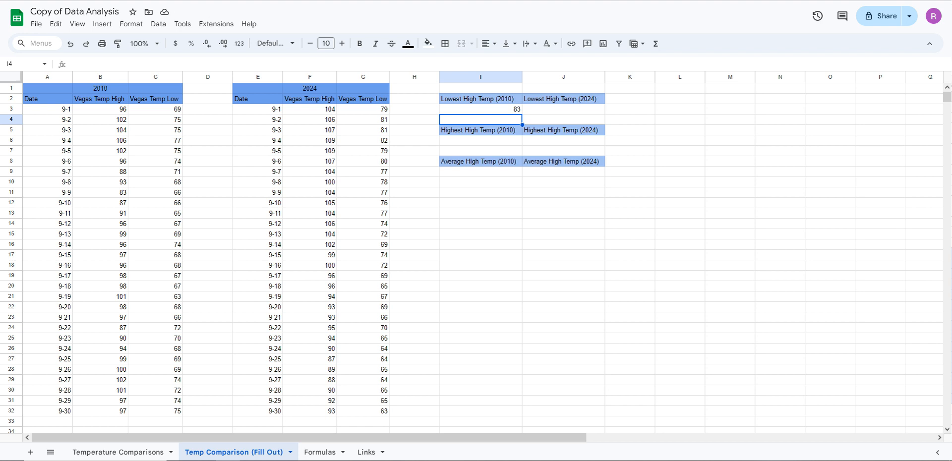
left_click(480, 109)
left_click_drag(101, 109, 100, 411)
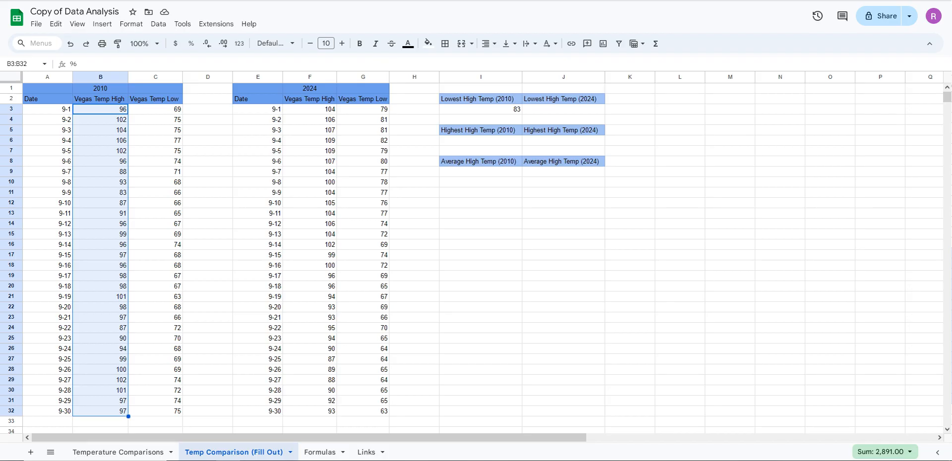
Start a MAX formula in I6, beneath the Highest High Temp (2010) heading
left_click(481, 140)
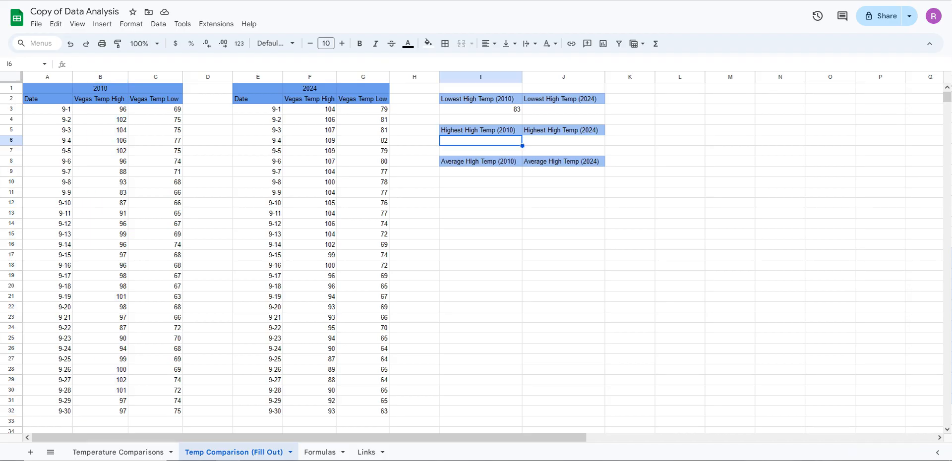
type("=")
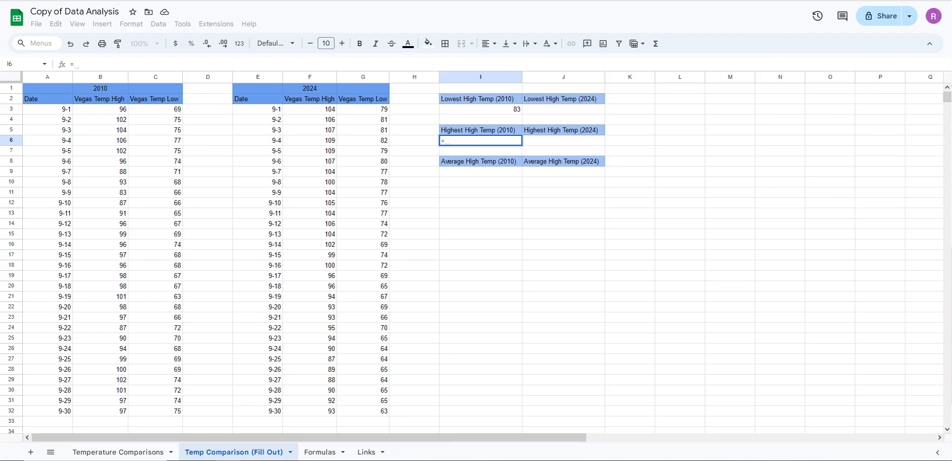
type("max")
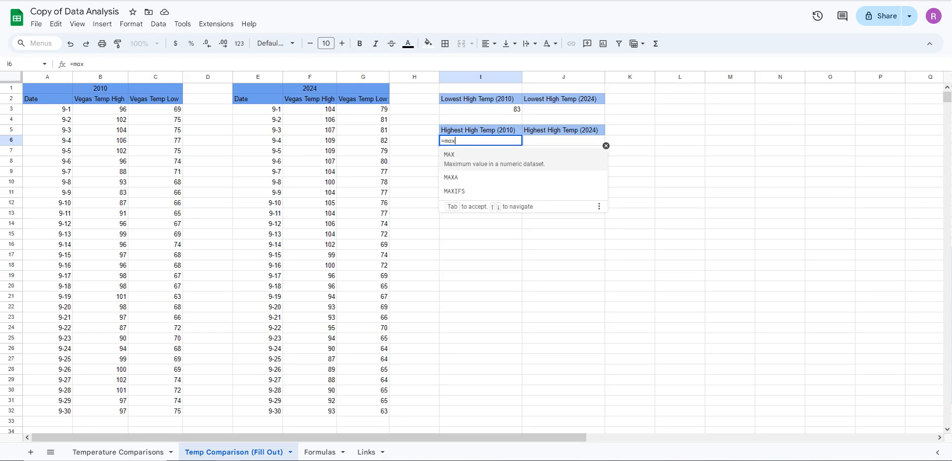
key("Tab")
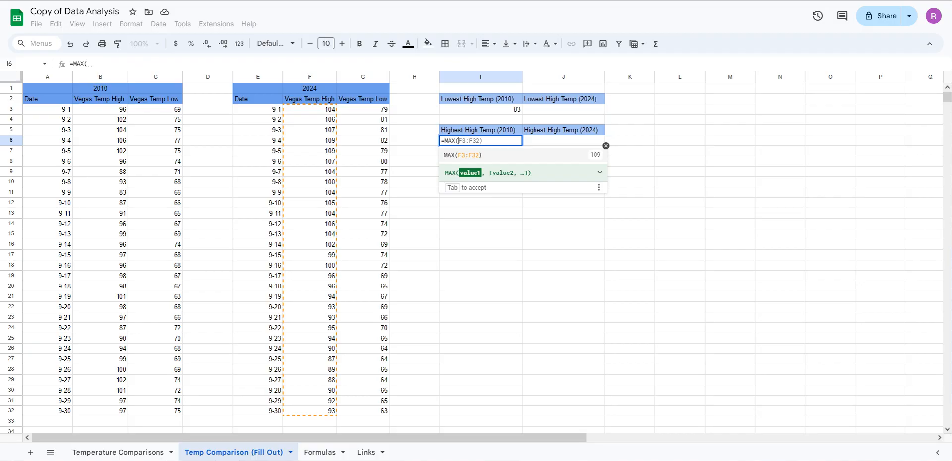
left_click(100, 109)
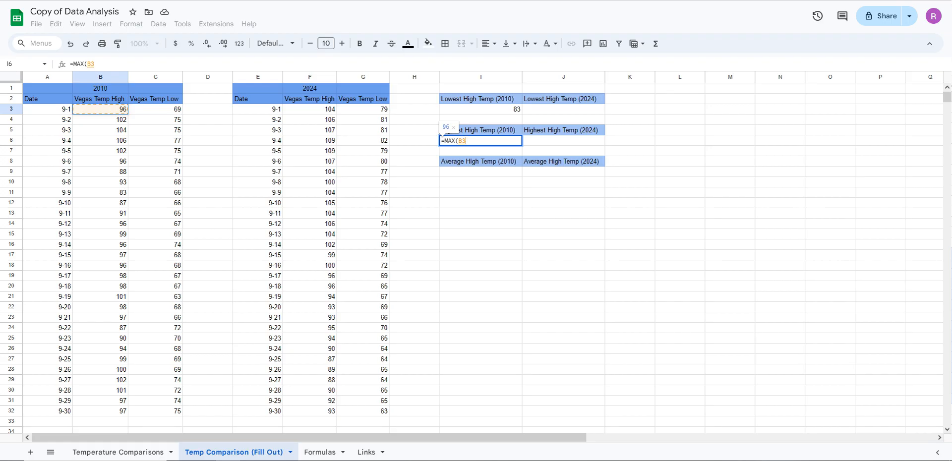
left_click_drag(100, 109, 101, 411)
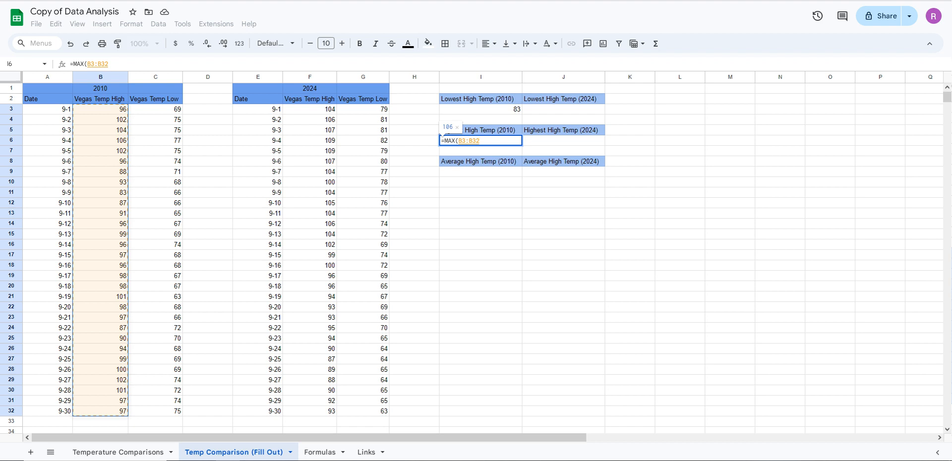
left_click(155, 234)
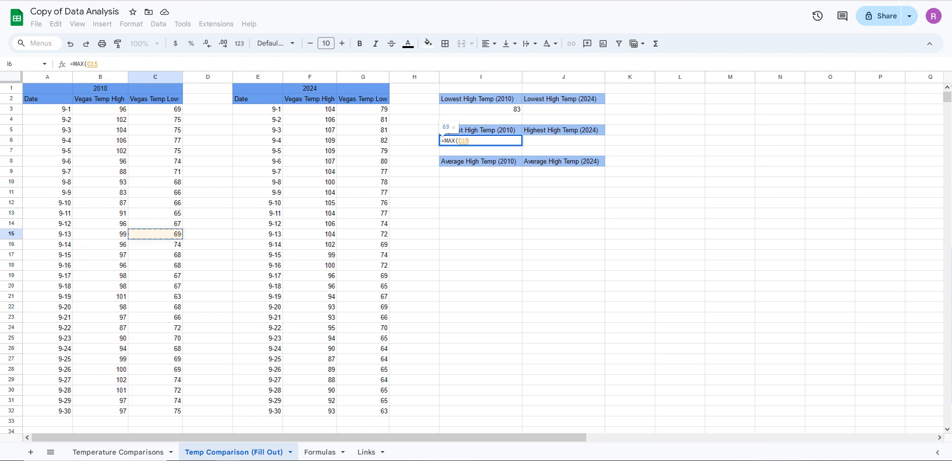
left_click(100, 192)
left_click(155, 203)
left_click_drag(100, 203, 100, 245)
left_click(155, 234)
left_click_drag(155, 234, 155, 203)
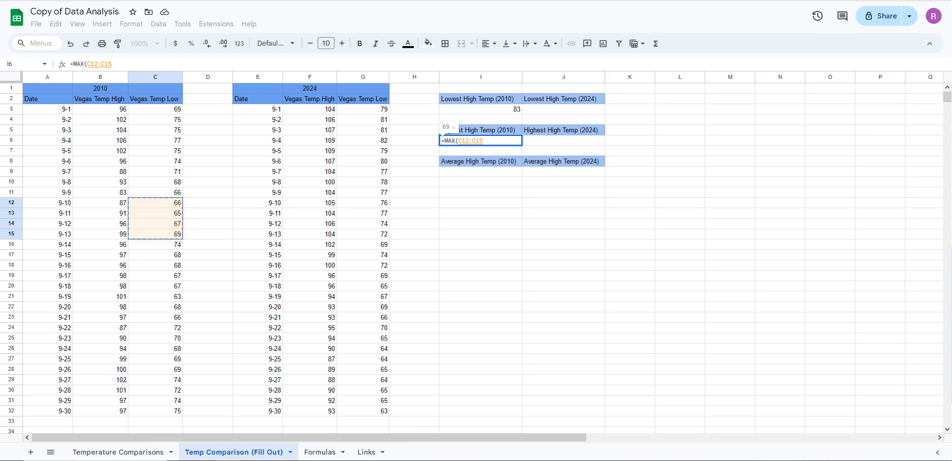
Complete the MAX formula in I6 with the 2010 high temperature range B3:B32
left_click_drag(100, 109, 100, 411)
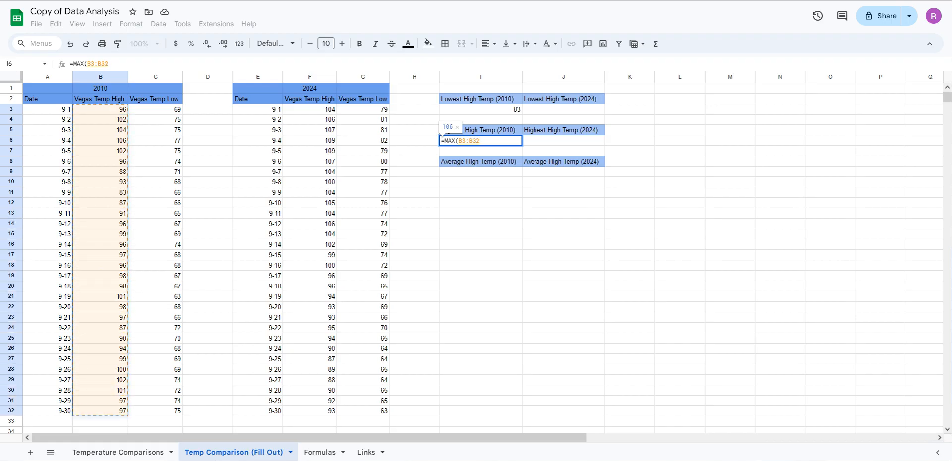
key("Return")
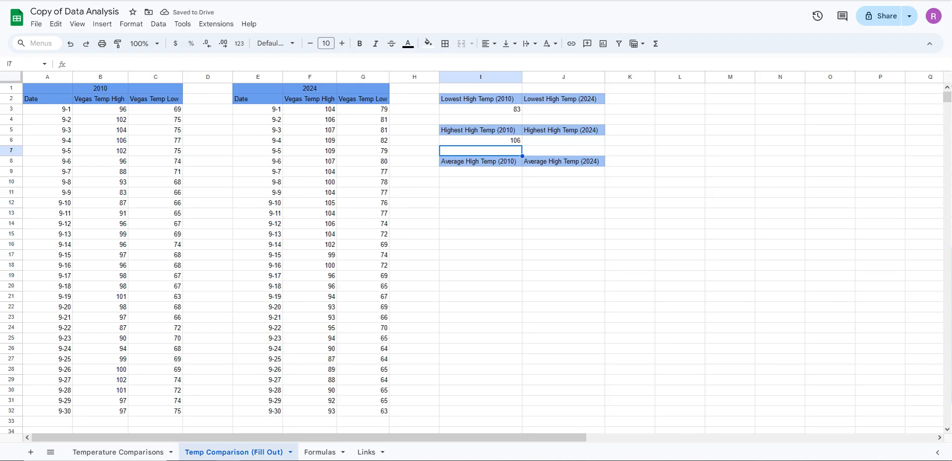
left_click_drag(100, 109, 100, 317)
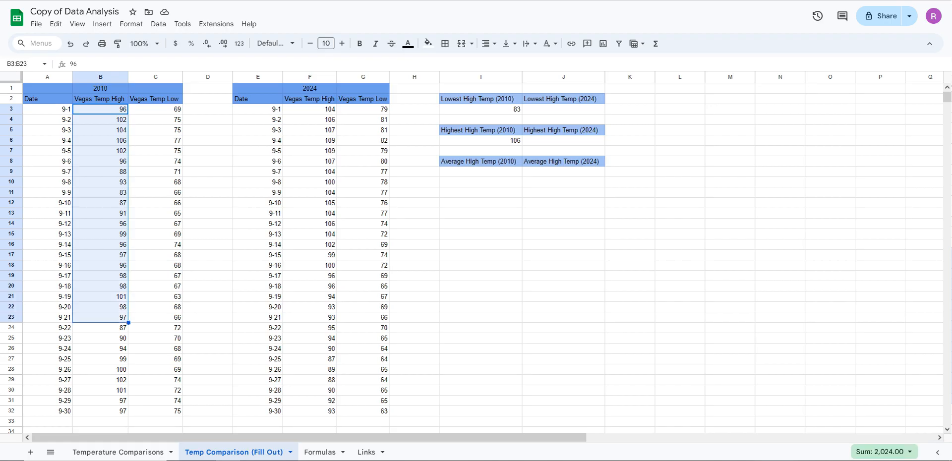
left_click(257, 359)
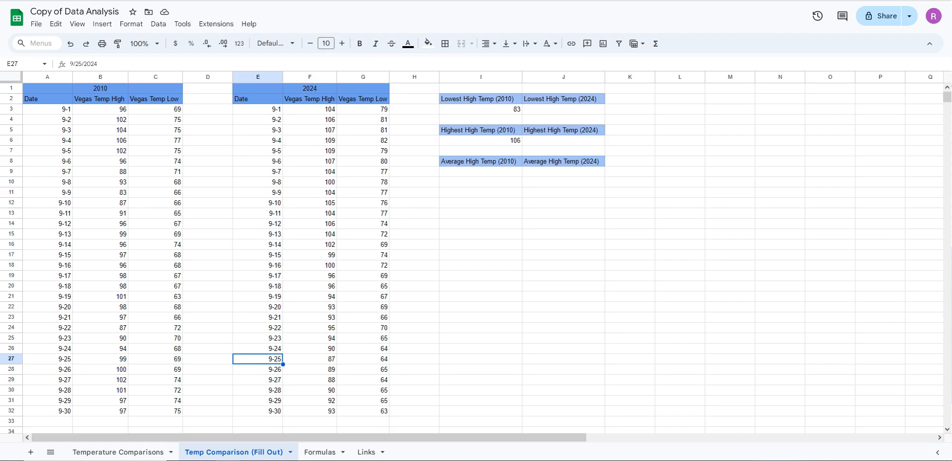
Calculate the lowest 2024 high temperature in J3 with the MIN function over F3:F32
left_click(563, 109)
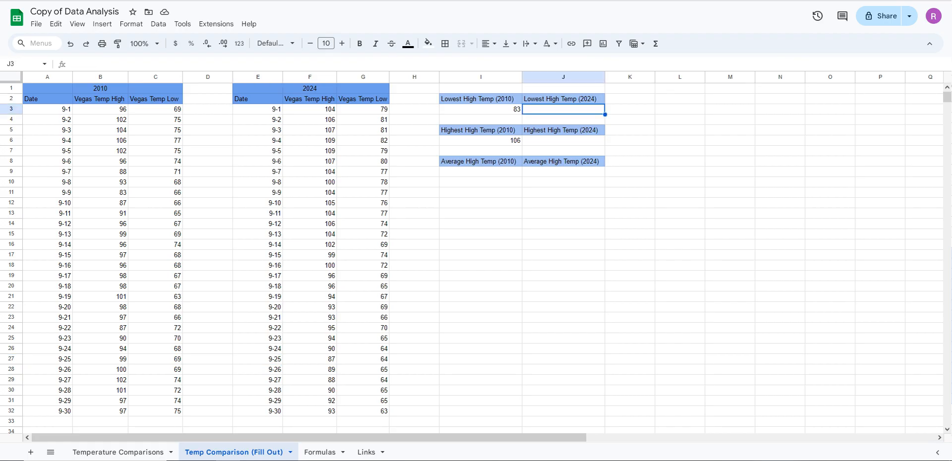
type("=")
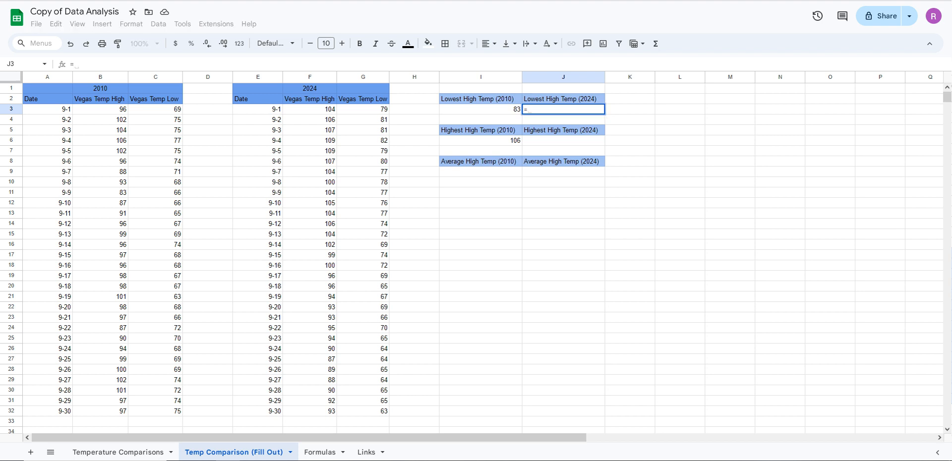
type("min")
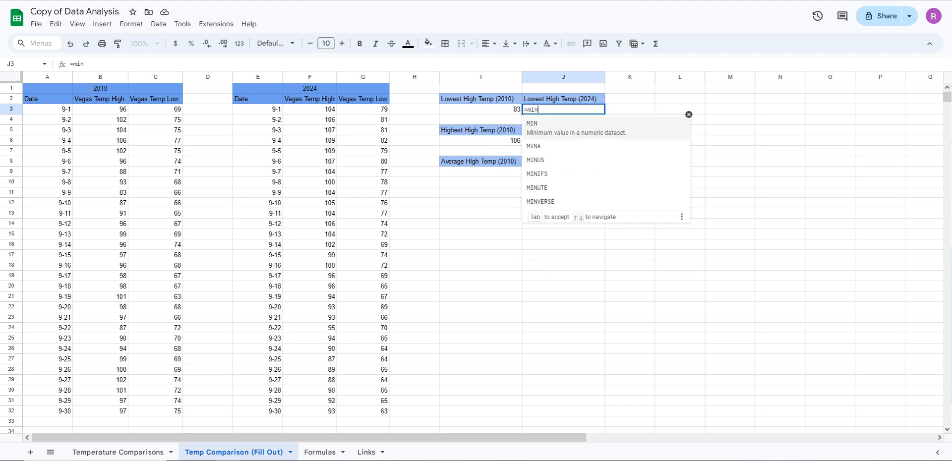
key("Tab")
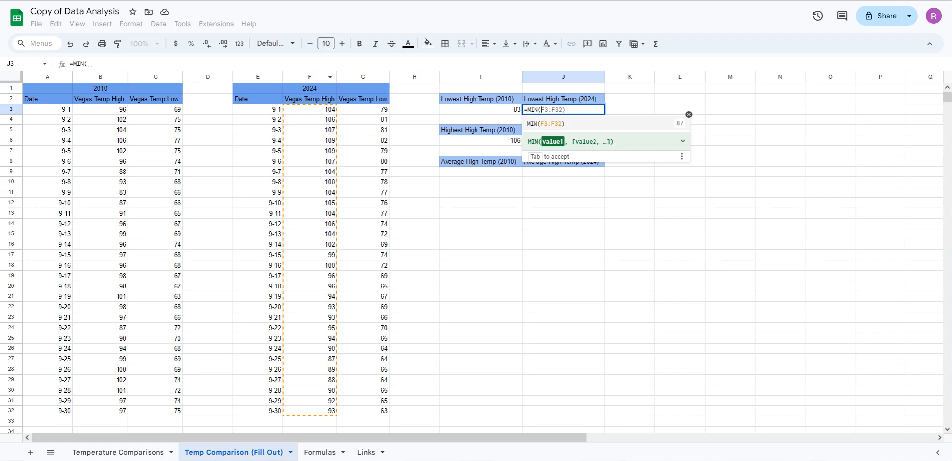
left_click_drag(310, 109, 310, 411)
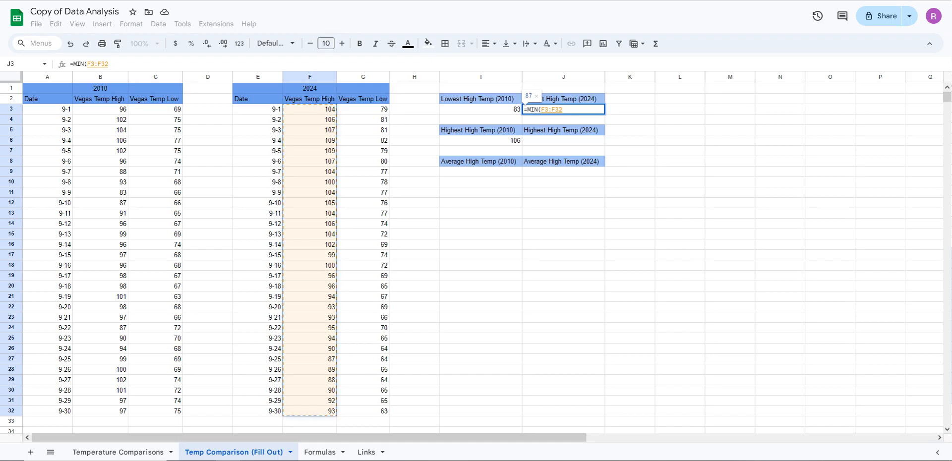
key("Return")
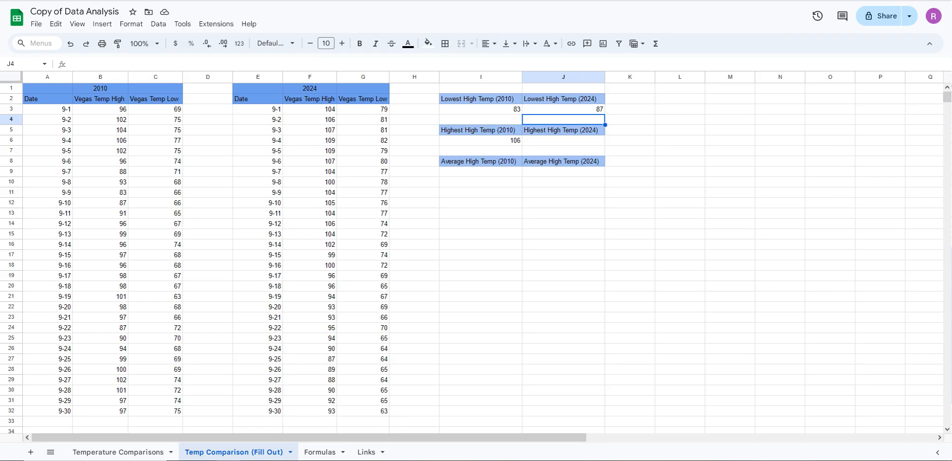
left_click(310, 359)
left_click_drag(263, 359, 310, 359)
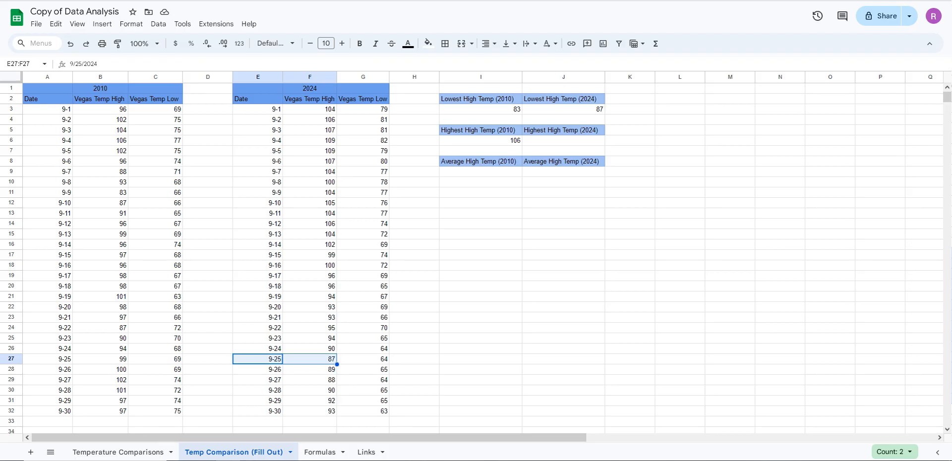
Calculate the highest 2024 high temperature in J6 with the MAX function over F3:F32
left_click(563, 140)
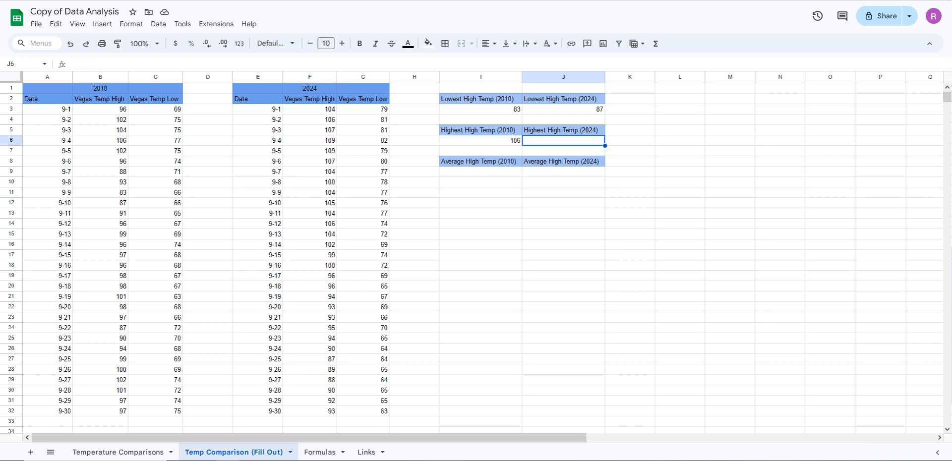
type("=")
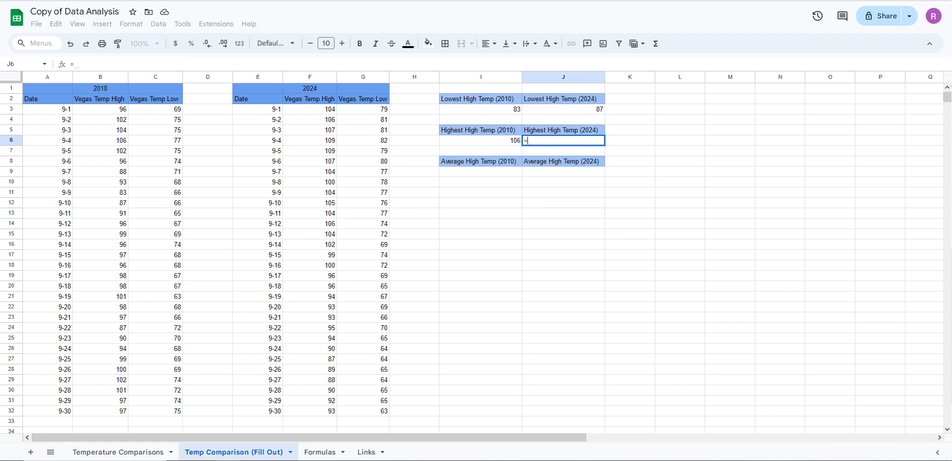
type("max")
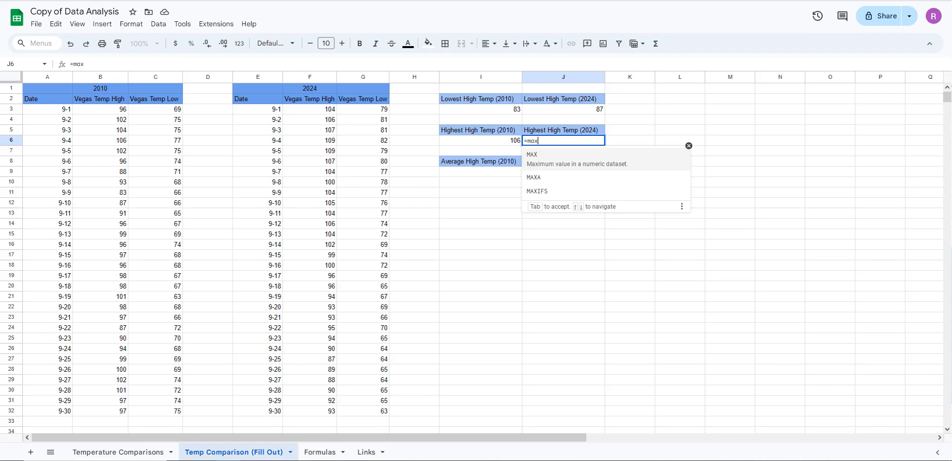
key("Tab")
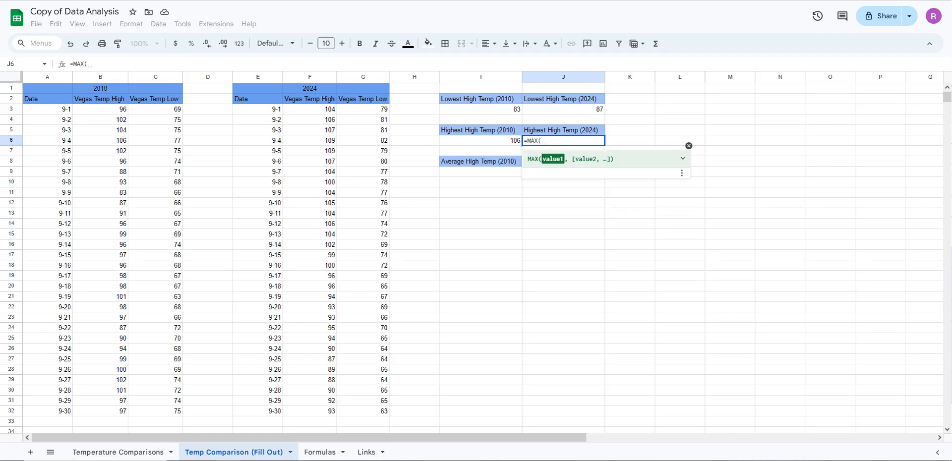
left_click_drag(310, 109, 310, 411)
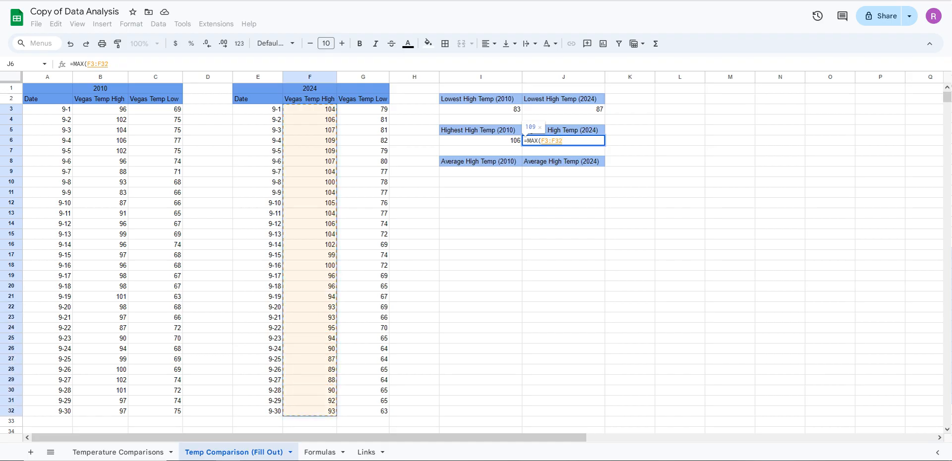
key("Return")
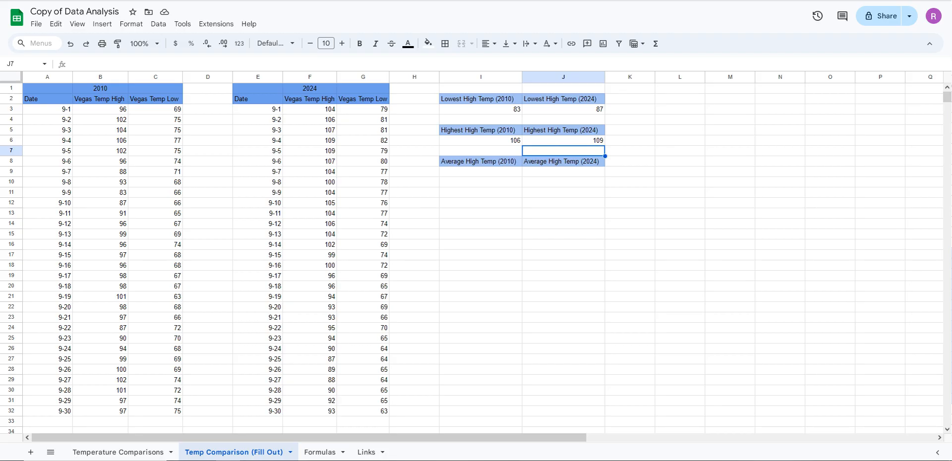
key("Up")
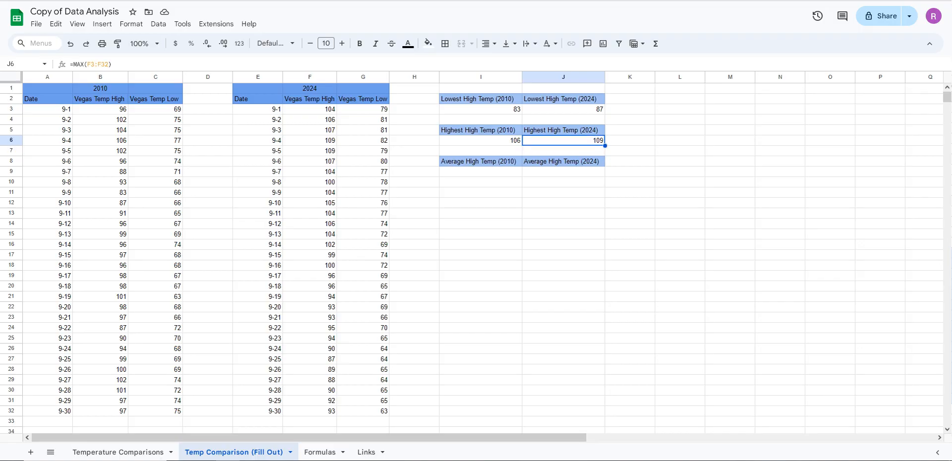
key("Left")
key("Right")
left_click(481, 109)
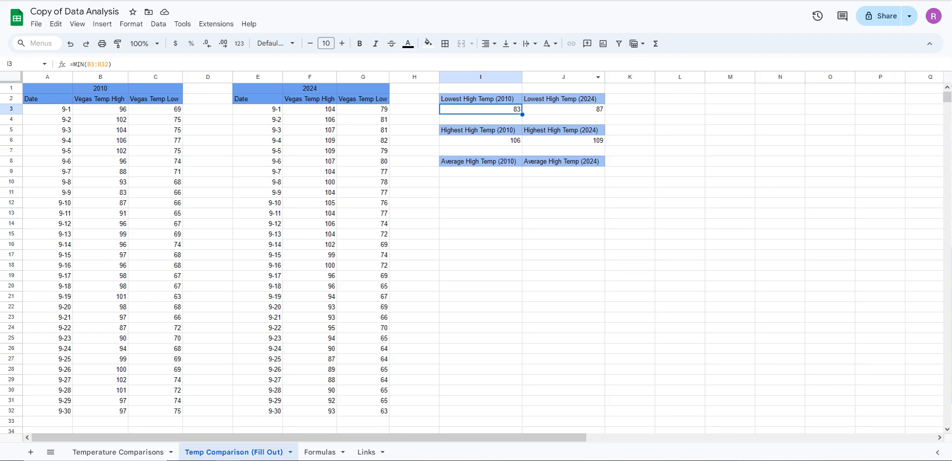
Calculate the average 2010 high temperature in I9 with the AVERAGE function over the 2010 Vegas Temp High values
left_click(564, 109)
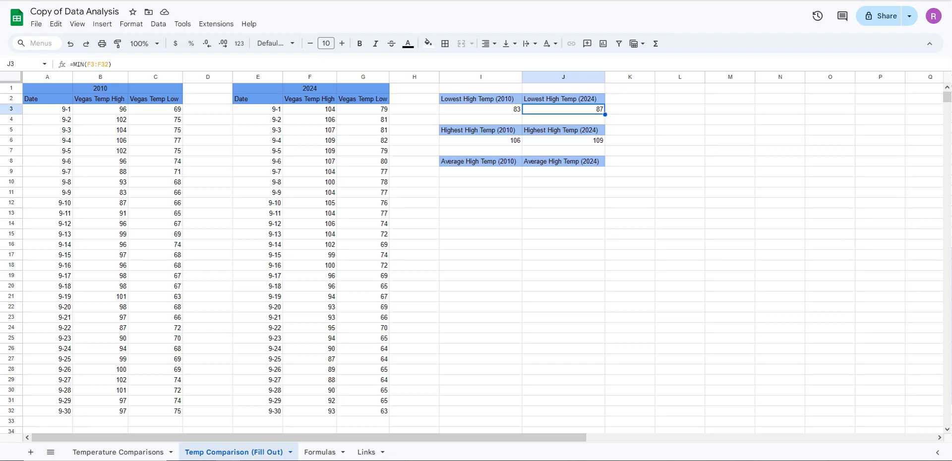
left_click(480, 171)
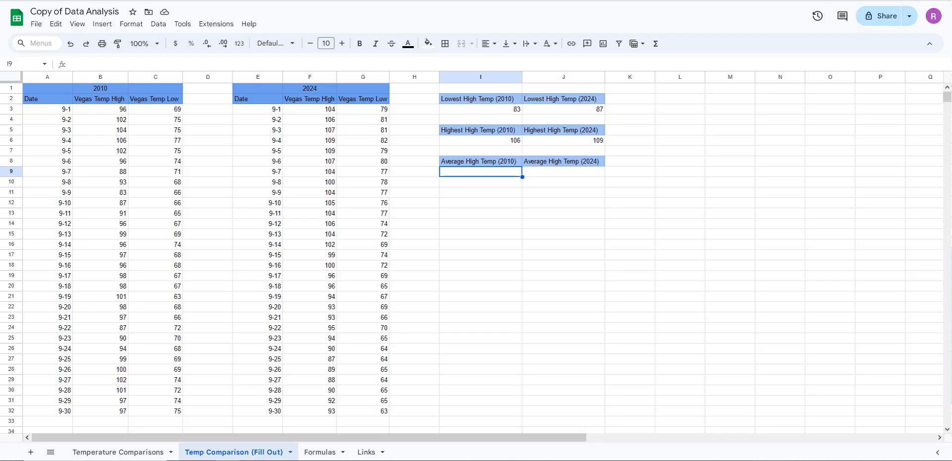
type("=")
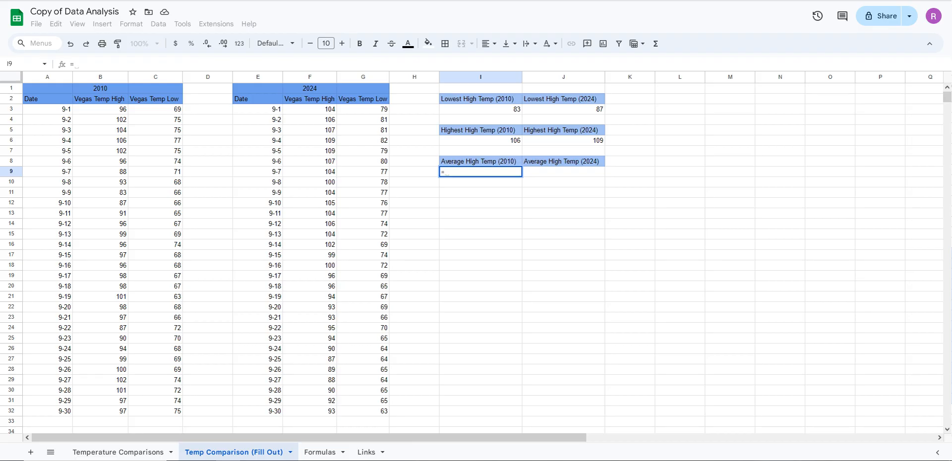
type("av")
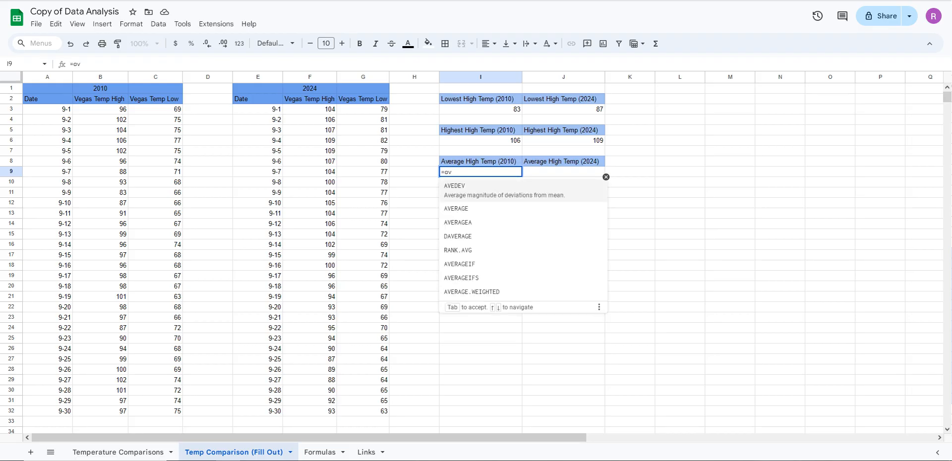
type("er")
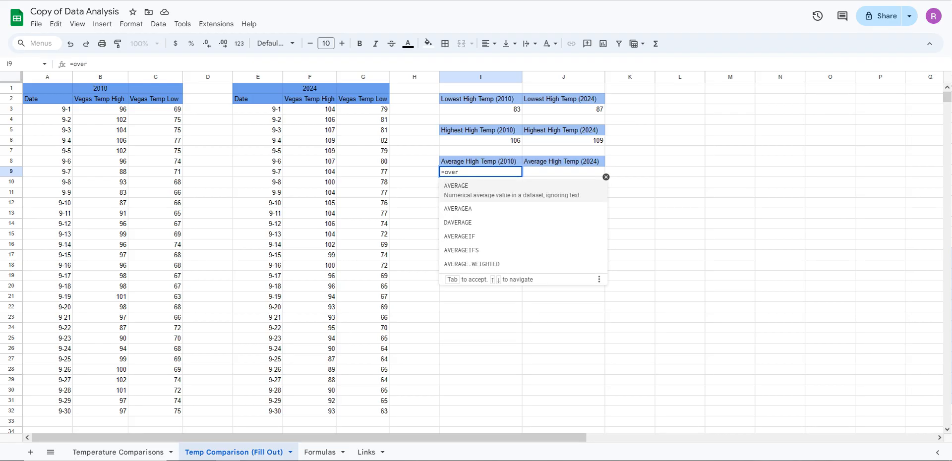
key("Tab")
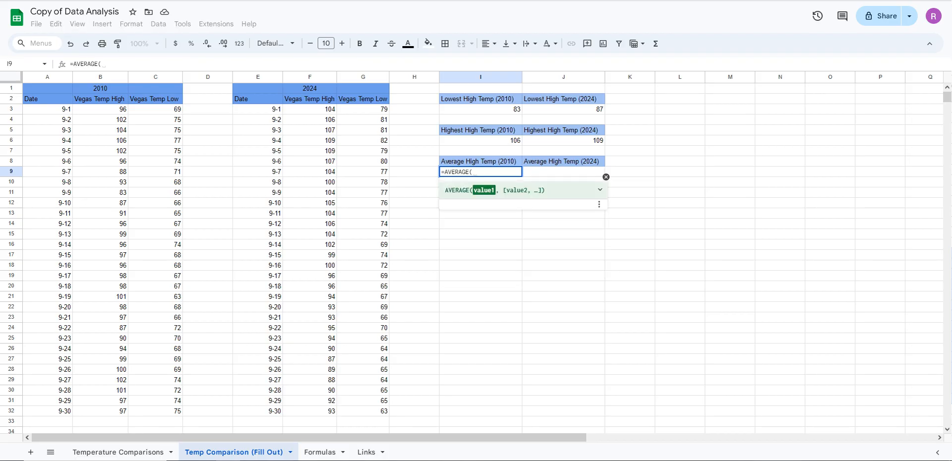
left_click_drag(100, 109, 100, 401)
key("Return")
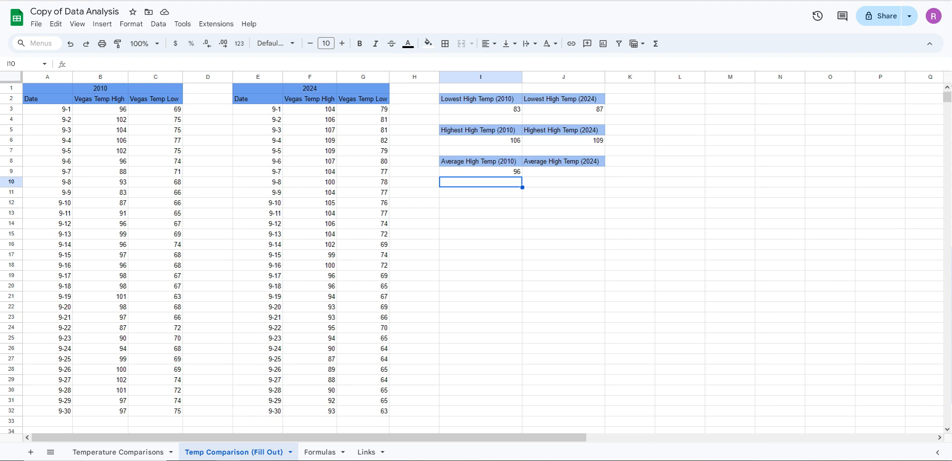
Calculate the average 2024 high temperature in J9 with the AVERAGE function over F3:F32
left_click(563, 172)
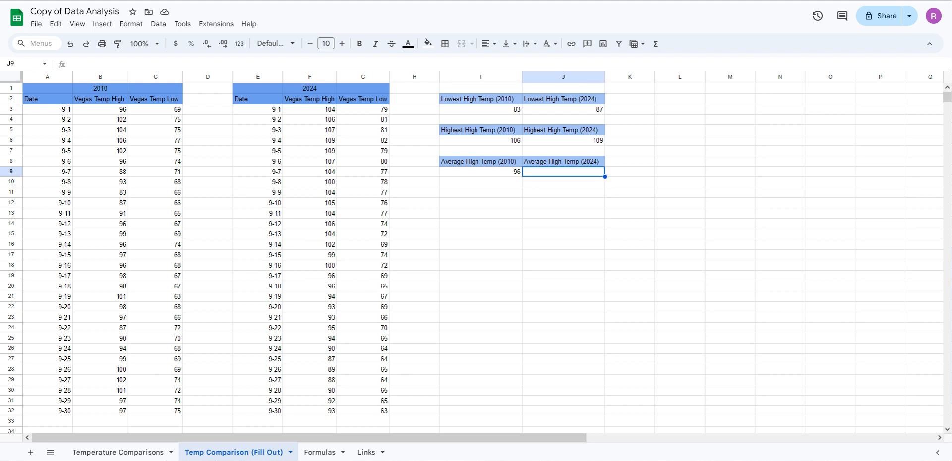
type("=")
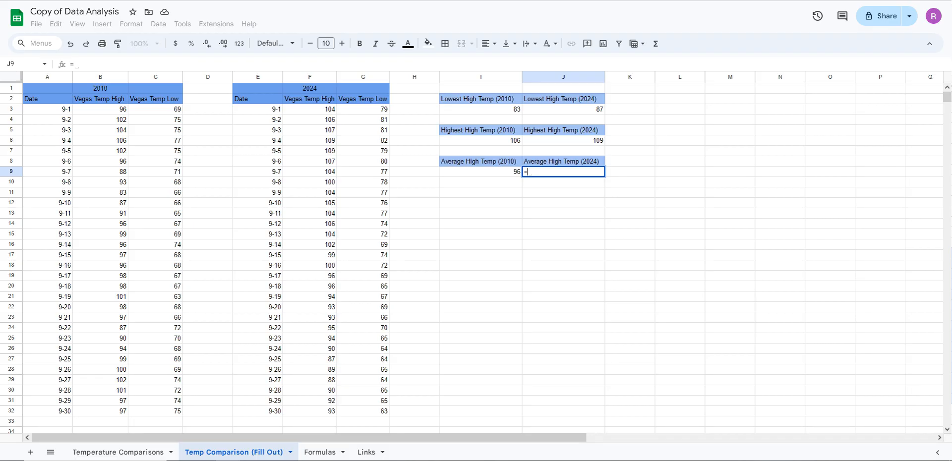
type("average")
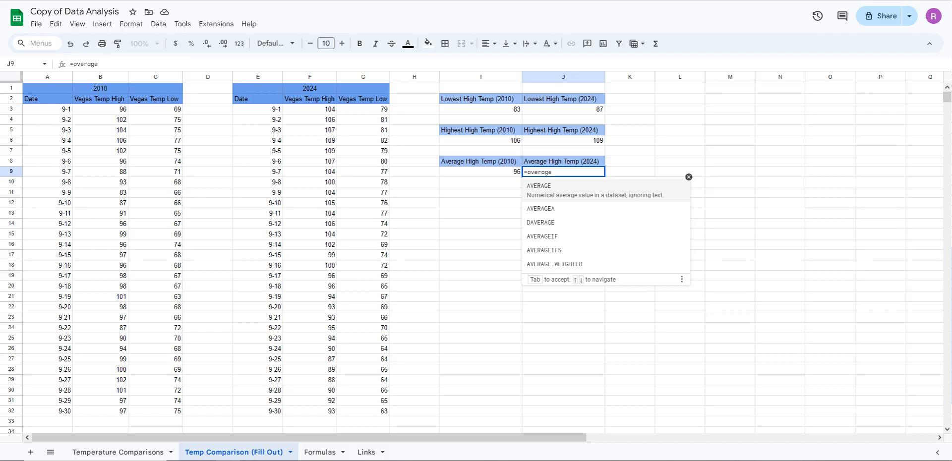
key("Tab")
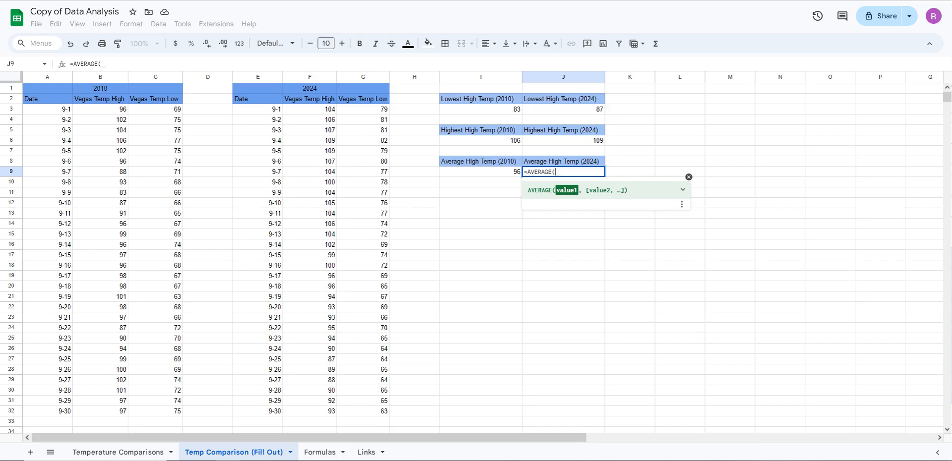
left_click_drag(310, 109, 310, 411)
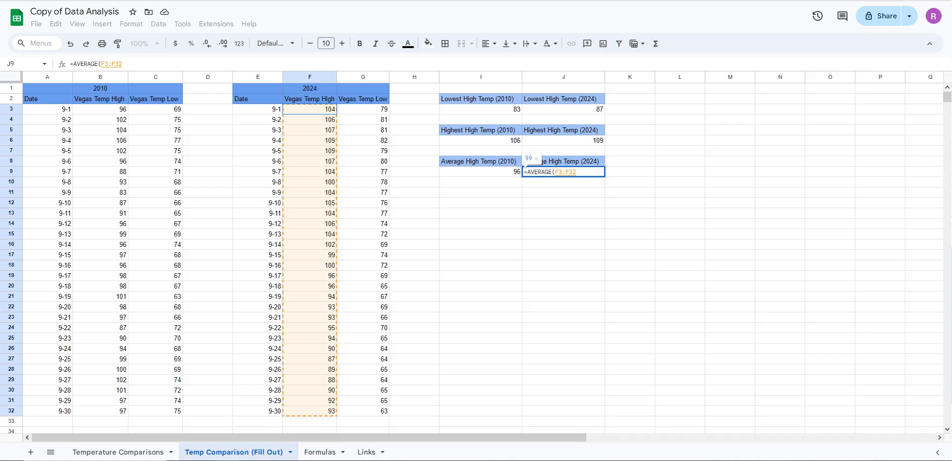
right_click(317, 409)
key("Escape")
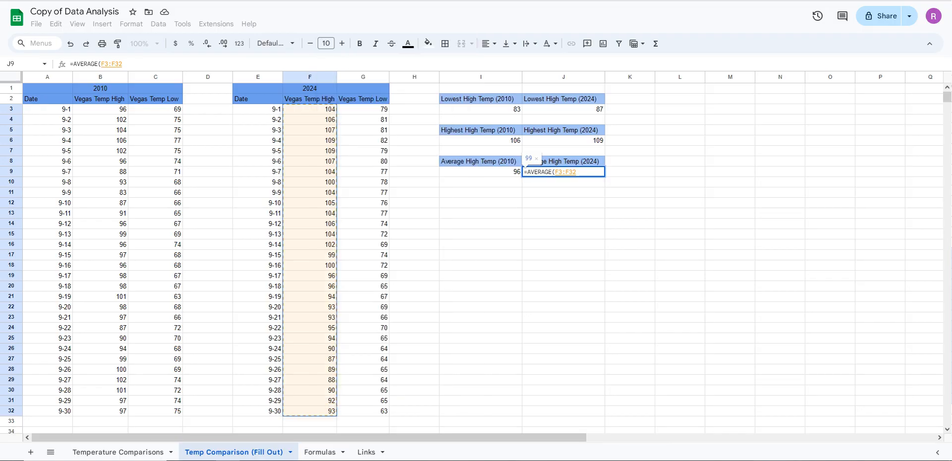
key("Return")
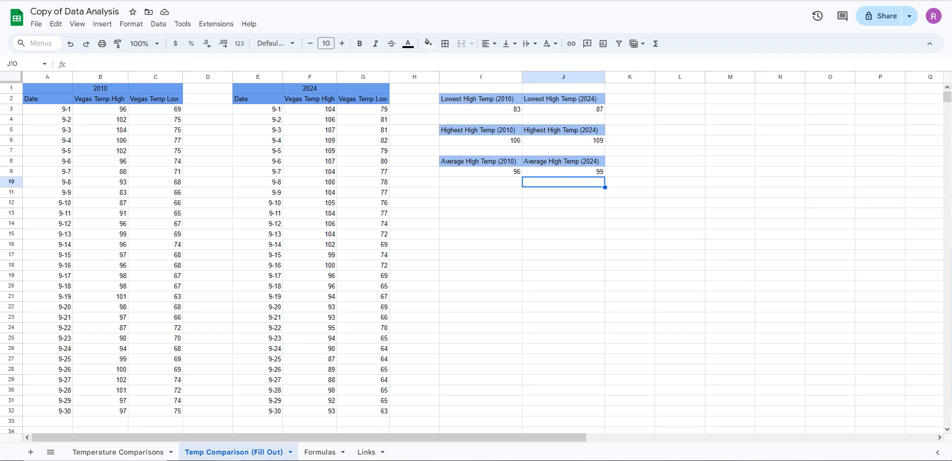
left_click_drag(563, 182, 363, 276)
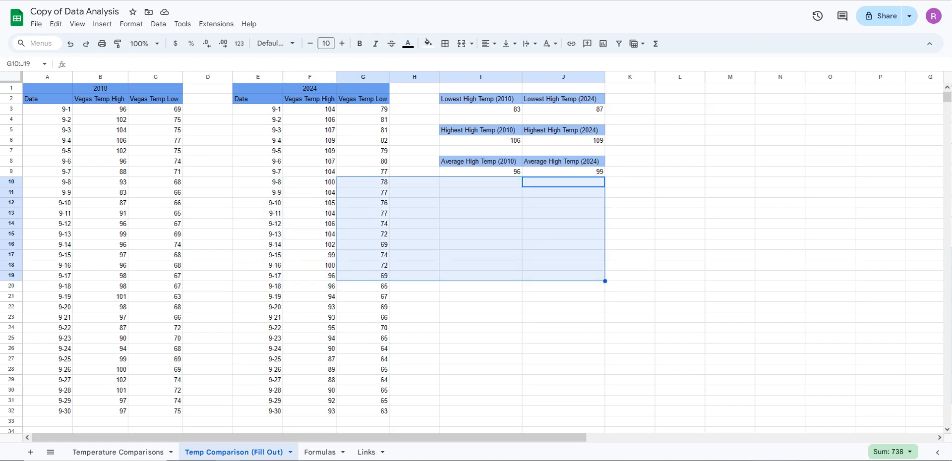
left_click(480, 307)
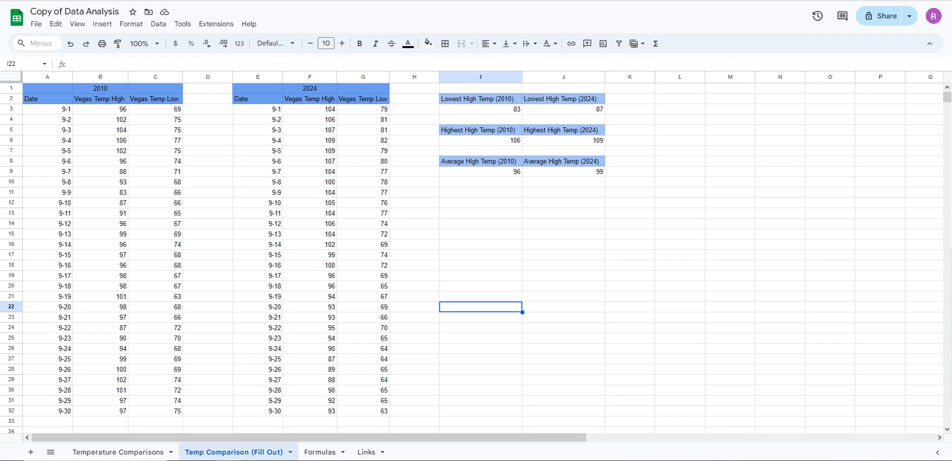
left_click(563, 276)
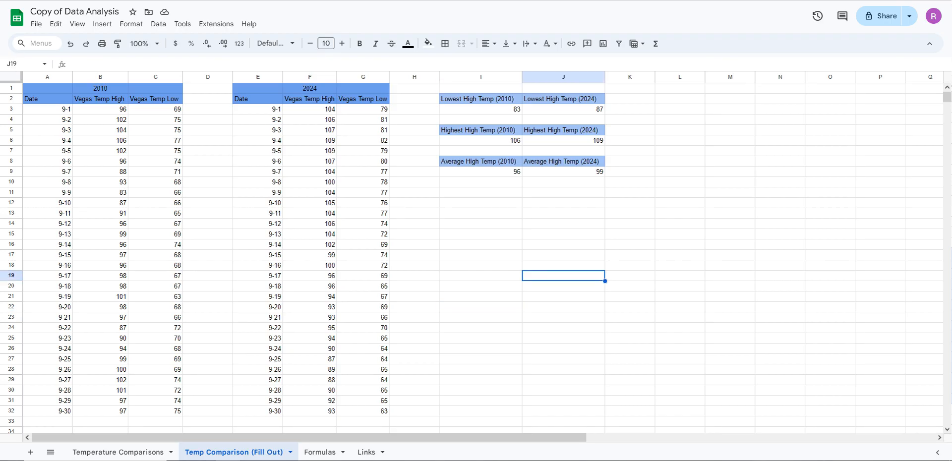
left_click_drag(47, 109, 47, 421)
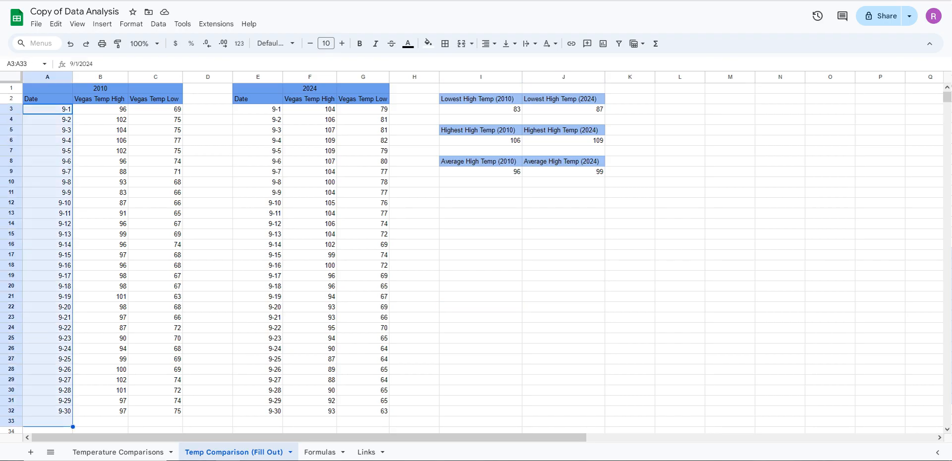
left_click(100, 193)
left_click_drag(48, 109, 47, 401)
left_click(480, 328)
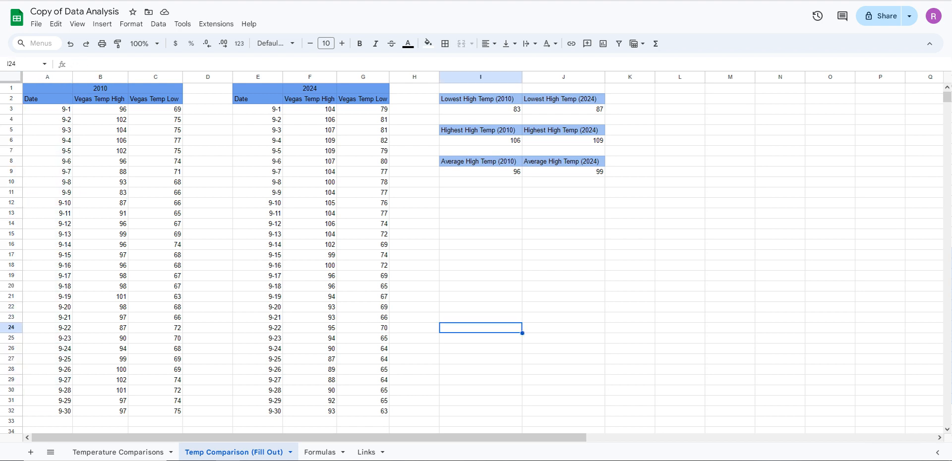
left_click_drag(100, 99, 101, 401)
left_click_drag(309, 109, 310, 411)
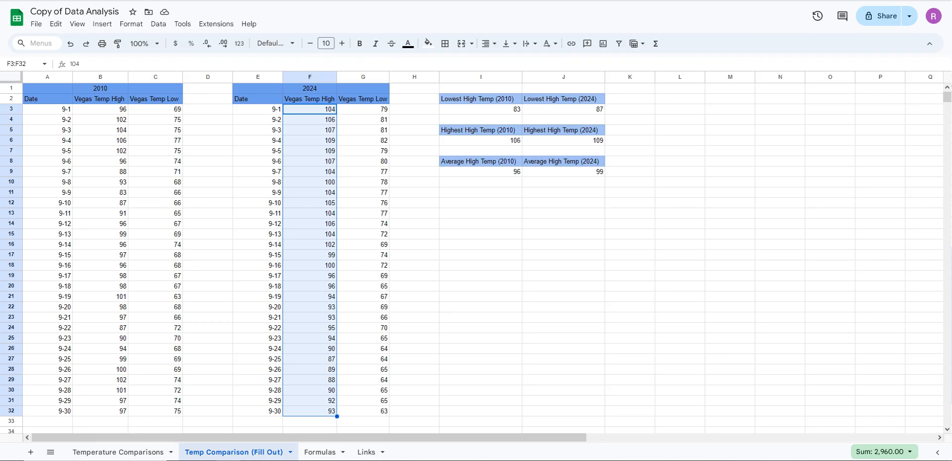
left_click(258, 151)
left_click(155, 140)
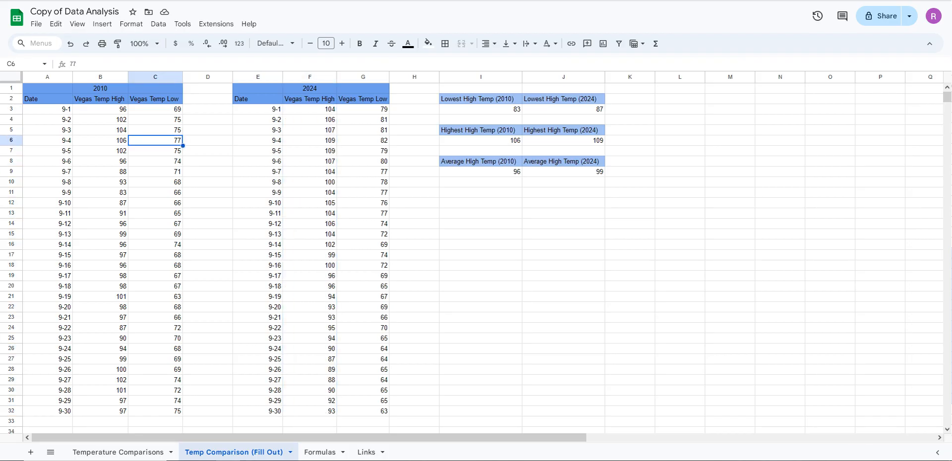
left_click(47, 109)
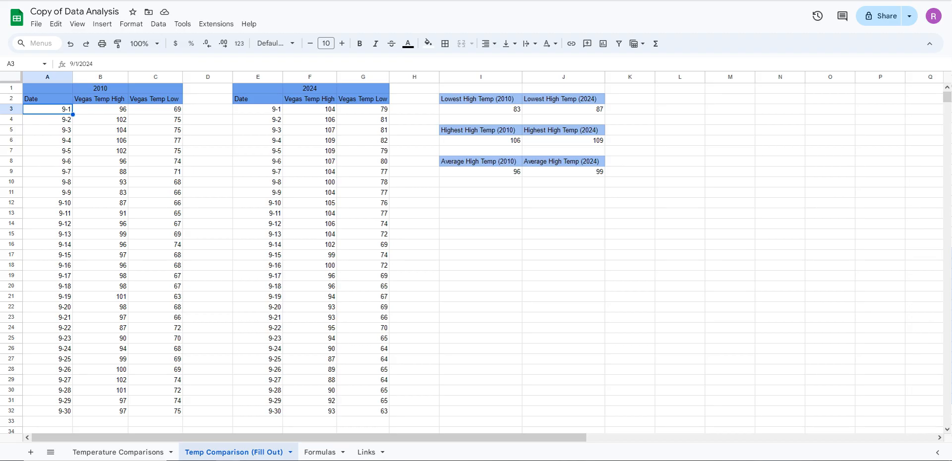
left_click(48, 411, "ctrl")
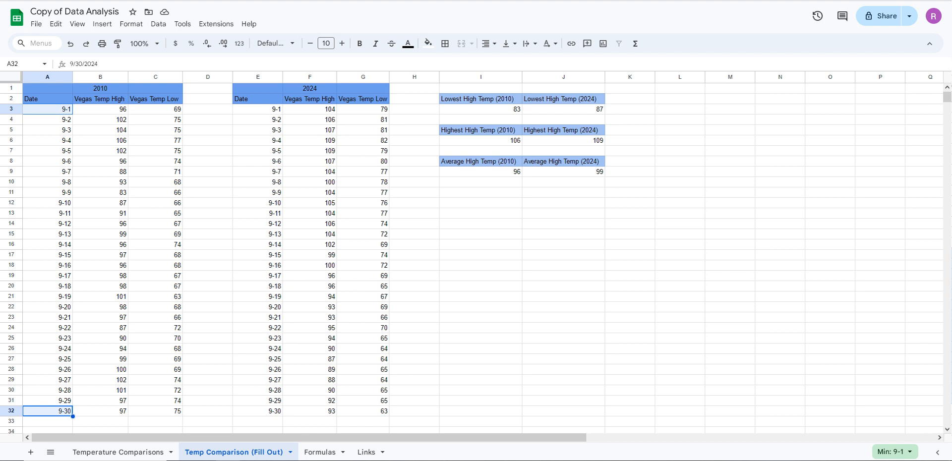
left_click(48, 171)
left_click_drag(48, 109, 47, 411)
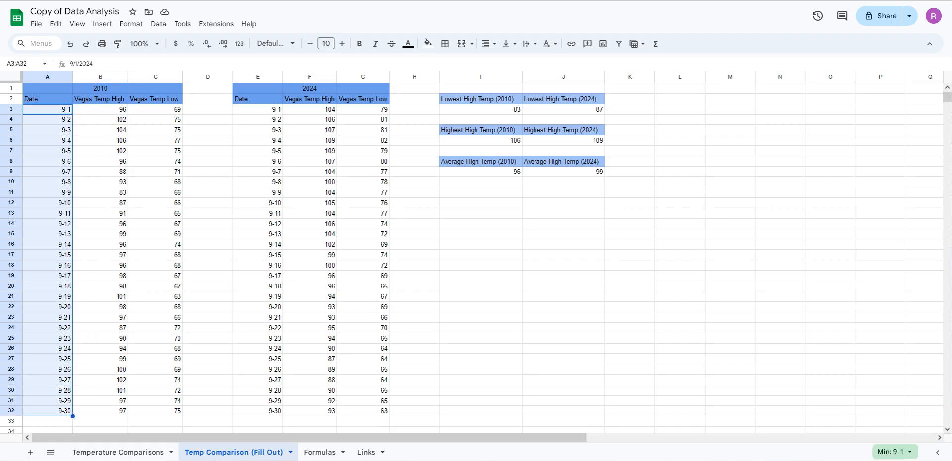
left_click(48, 130)
Insert a chart from the dates A3:A32 and the high temperatures B3:B32 and F3:F32, and move it beside the 2024 table
left_click_drag(47, 109, 47, 411)
left_click(100, 109, "ctrl")
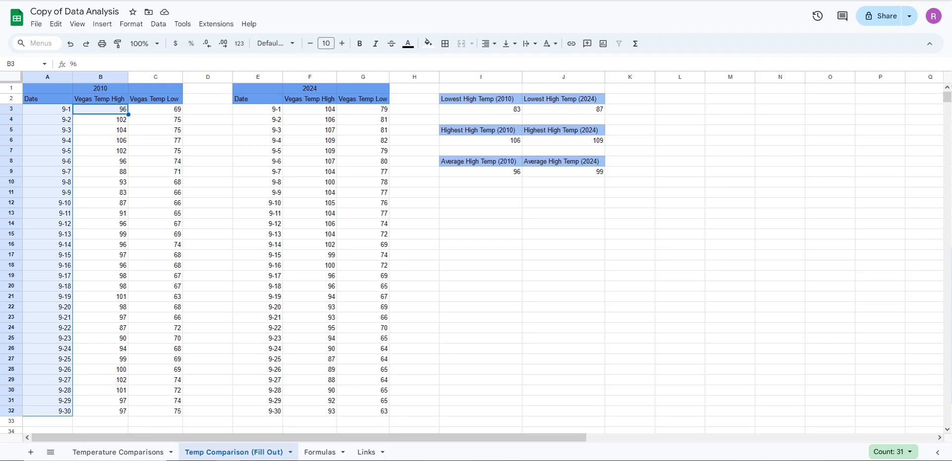
key("ctrl+shift+Down")
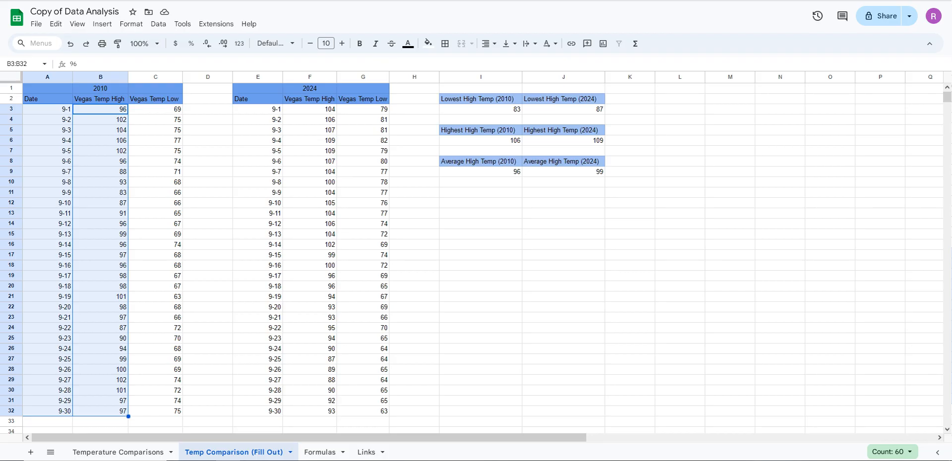
left_click(310, 109, "ctrl")
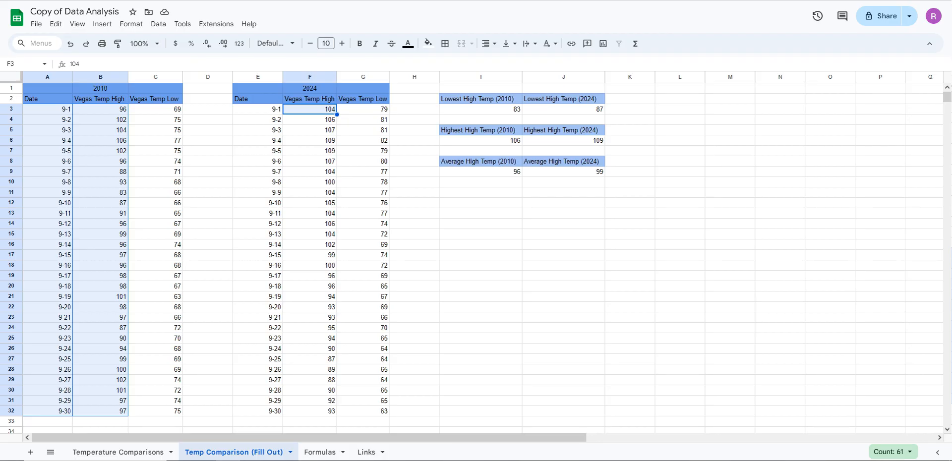
key("ctrl+shift+Down")
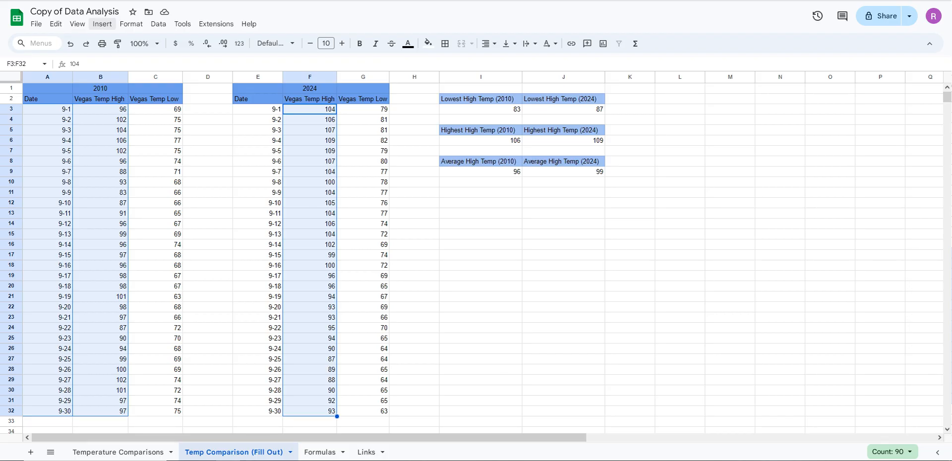
left_click(102, 24)
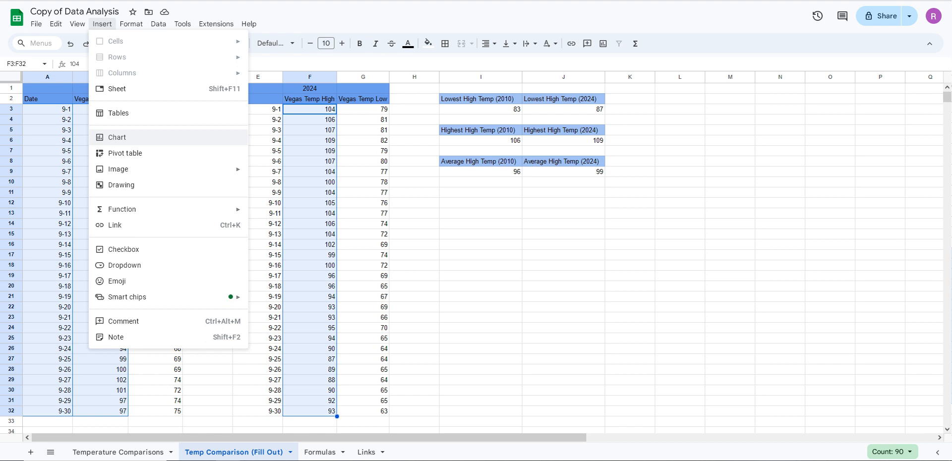
left_click(117, 137)
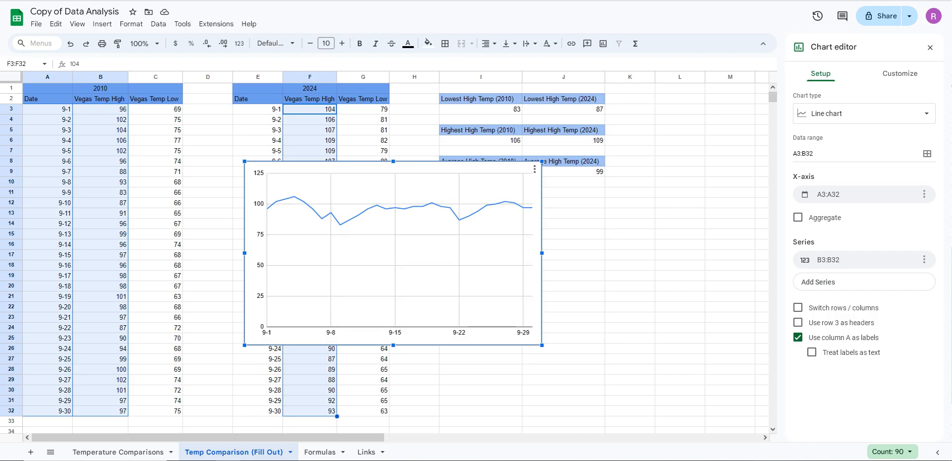
left_click_drag(394, 253, 560, 200)
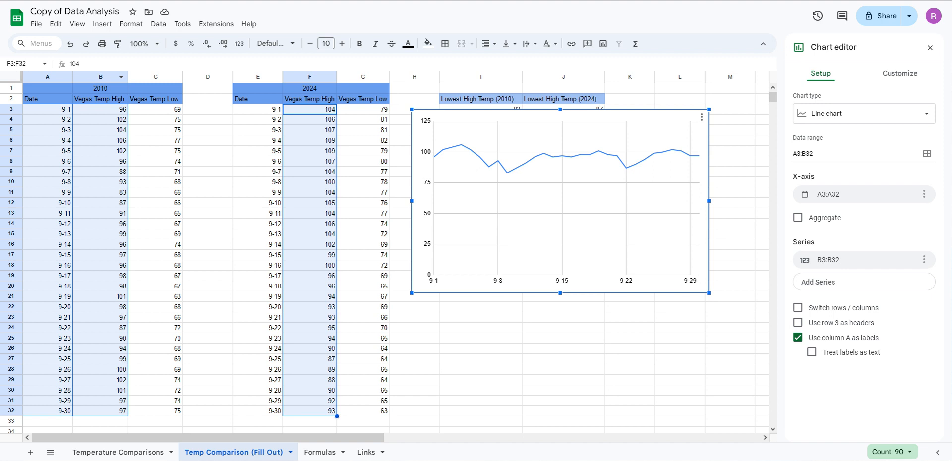
left_click(155, 109)
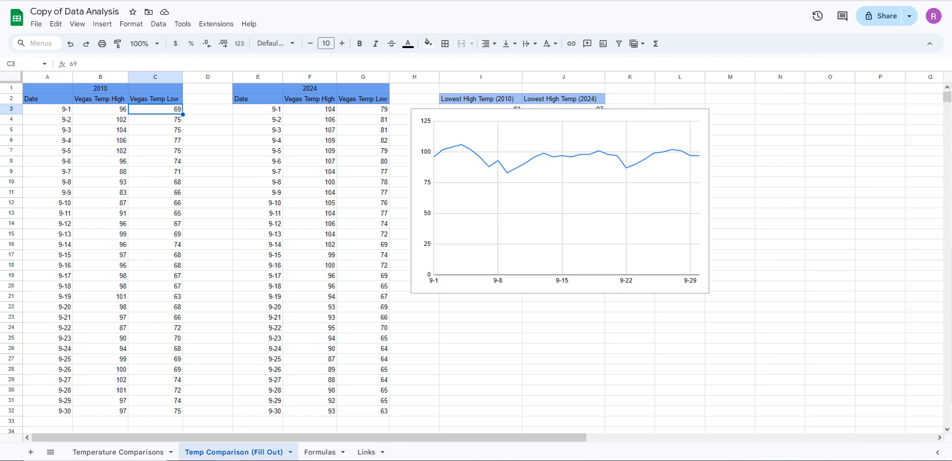
left_click_drag(101, 109, 101, 411)
left_click(310, 130)
left_click_drag(310, 110, 310, 411)
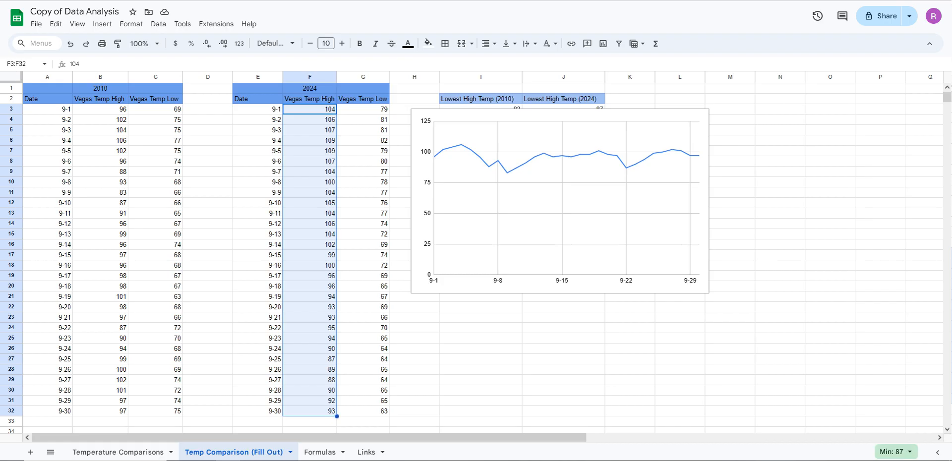
left_click(363, 338)
left_click_drag(310, 109, 310, 411)
Reopen the chart editor for the line chart of high temperatures
left_click(560, 201)
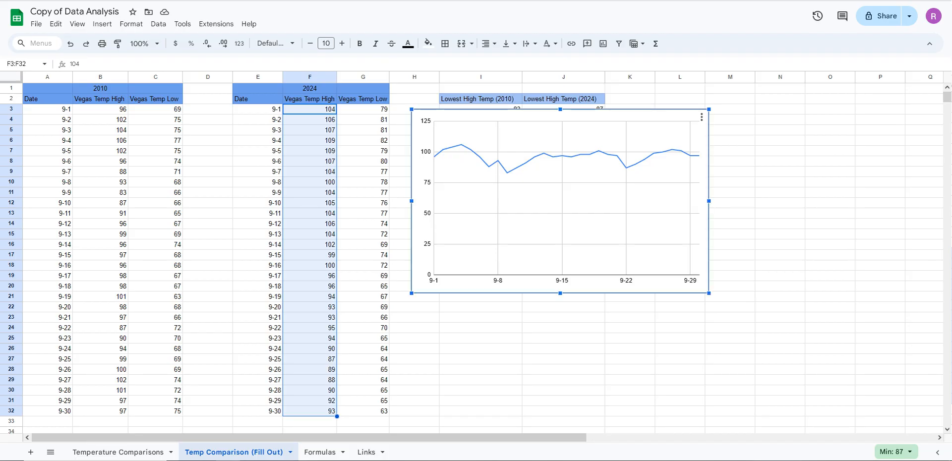
left_click(701, 117)
key("Escape")
left_click(701, 117)
left_click(721, 133)
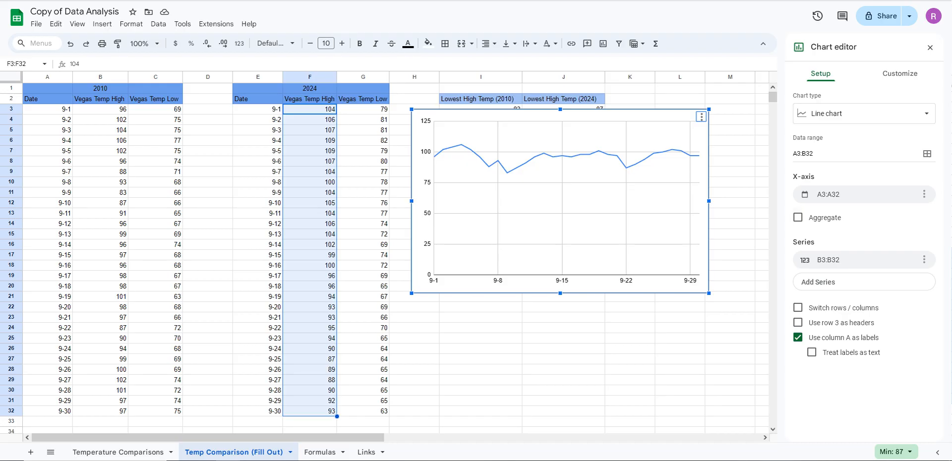
Add the 2024 high temperatures F3:F32 as a second series in the line chart
left_click(864, 282)
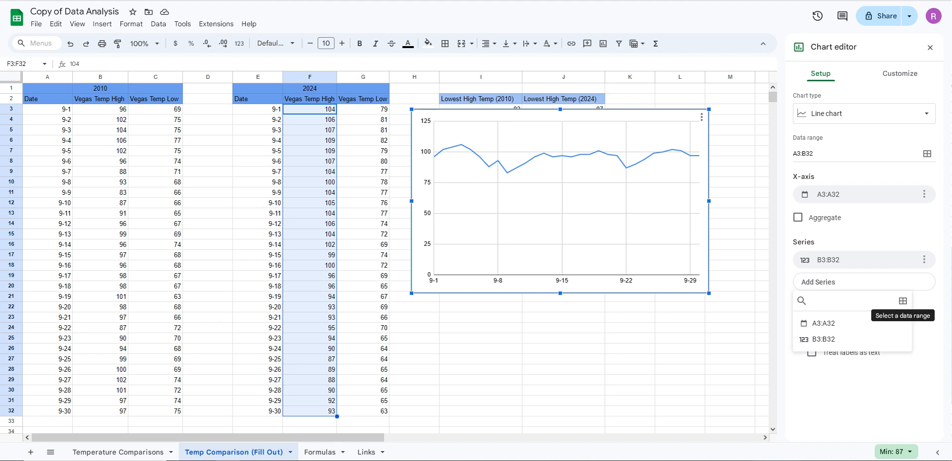
left_click(903, 301)
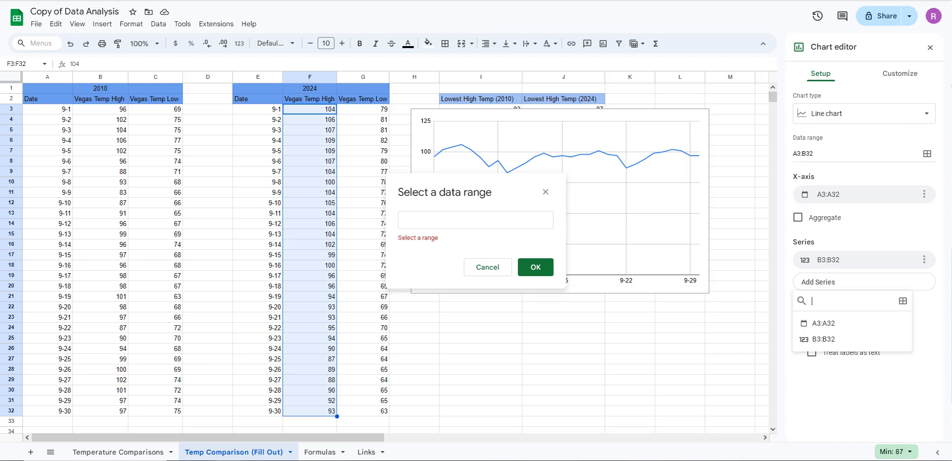
left_click(310, 109)
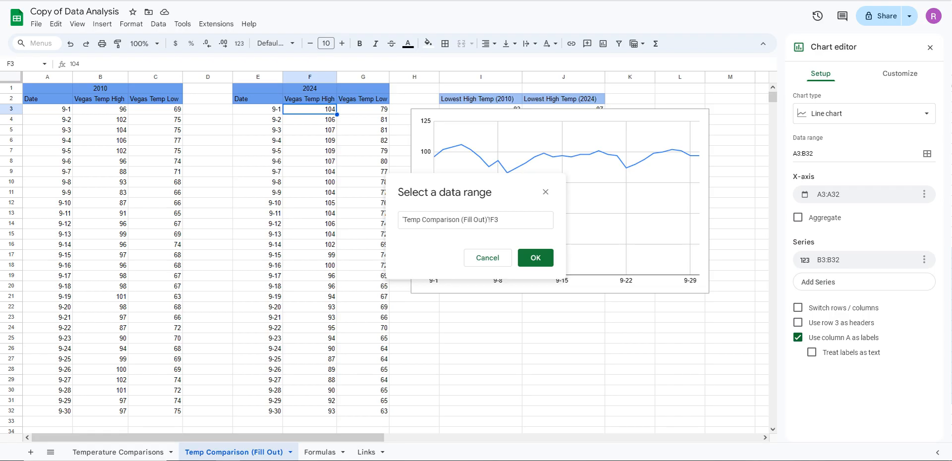
key("ctrl+shift+Down")
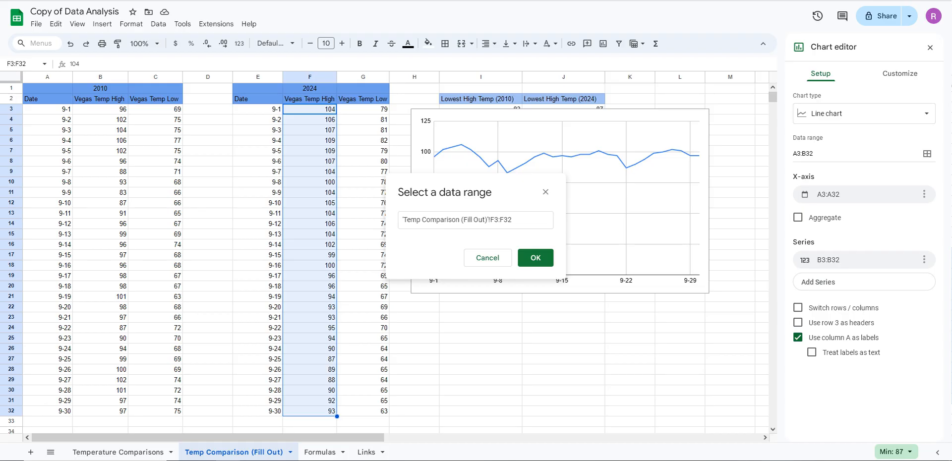
key("Return")
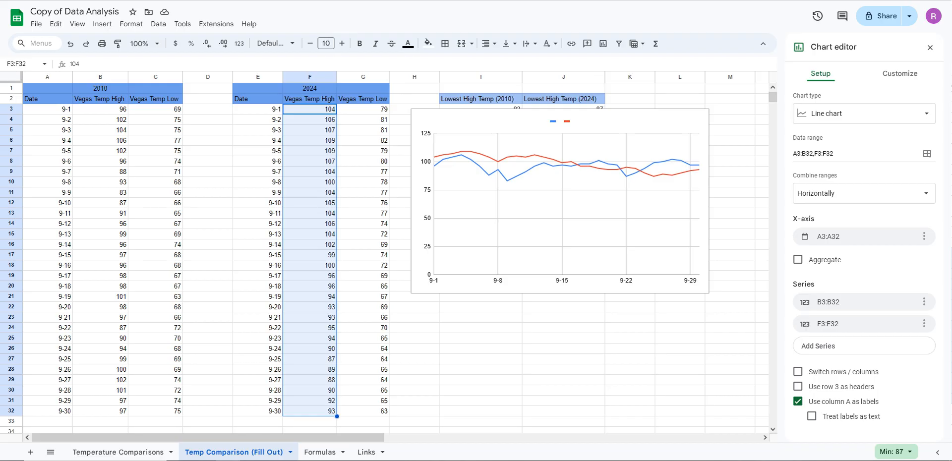
Move the line chart below the average high temperature cells and close the chart editor
left_click(610, 122)
left_click_drag(609, 122, 614, 205)
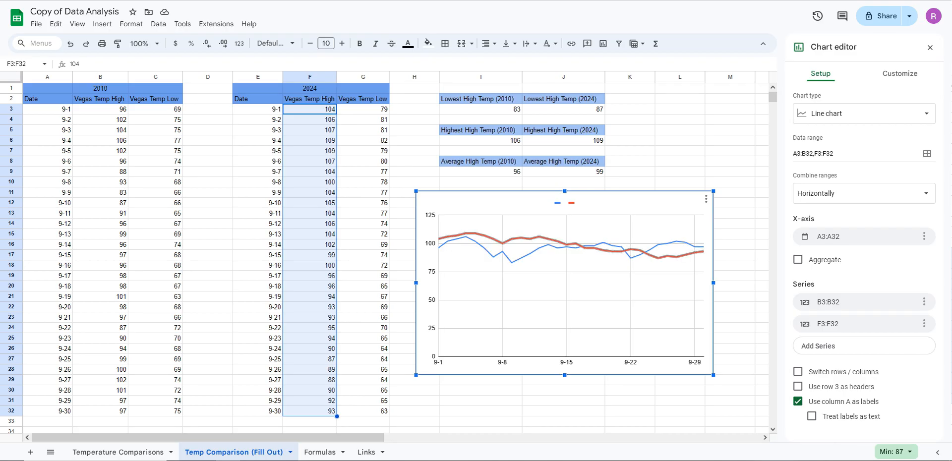
left_click(539, 237)
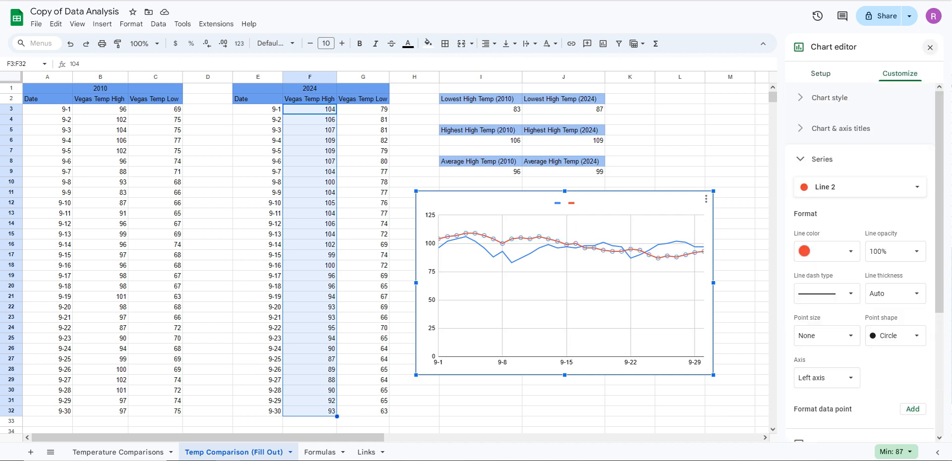
left_click(930, 47)
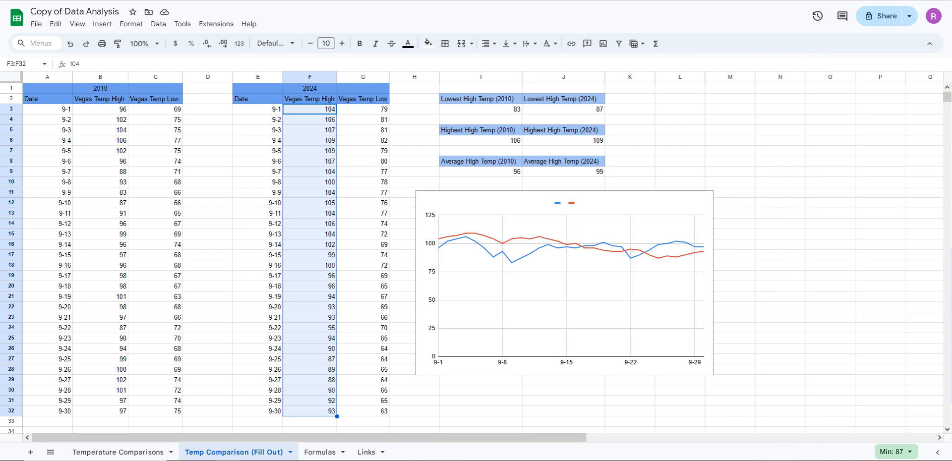
Compare the chart's two lines with the dates and the 2010 and 2024 high temperature columns they plot
left_click(440, 239)
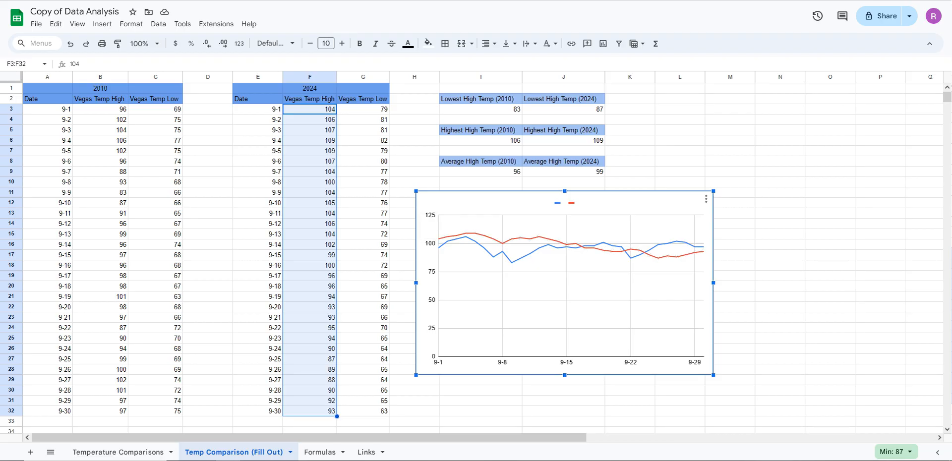
left_click(47, 109)
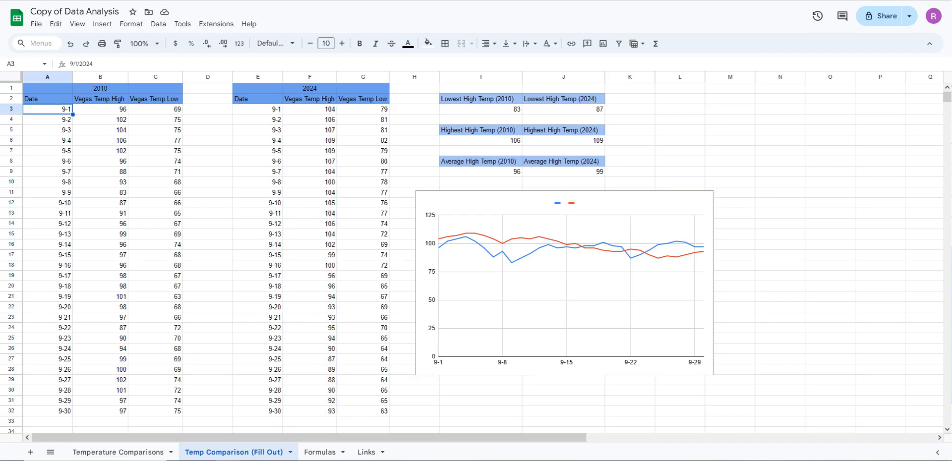
left_click(100, 109)
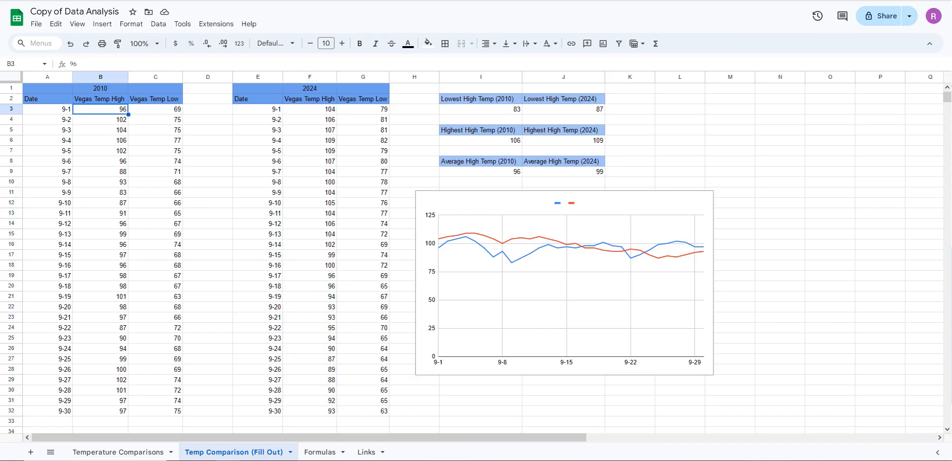
left_click_drag(258, 109, 310, 109)
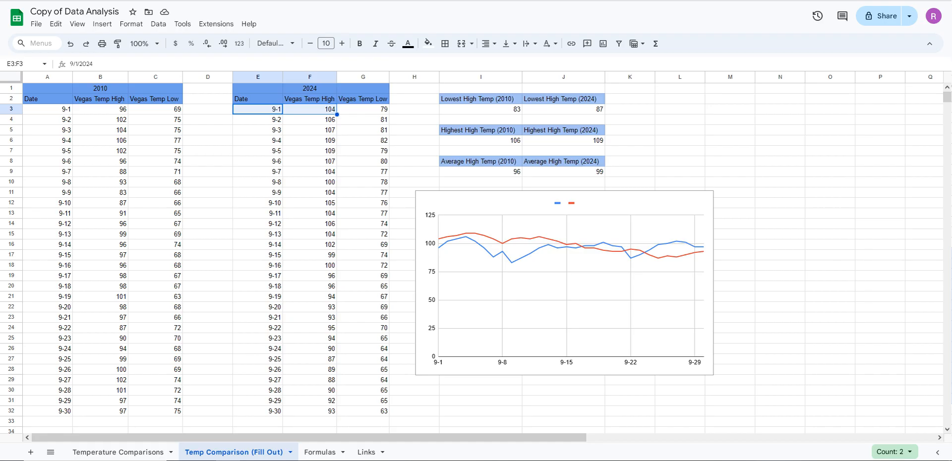
left_click(441, 250)
mouse_move(438, 248)
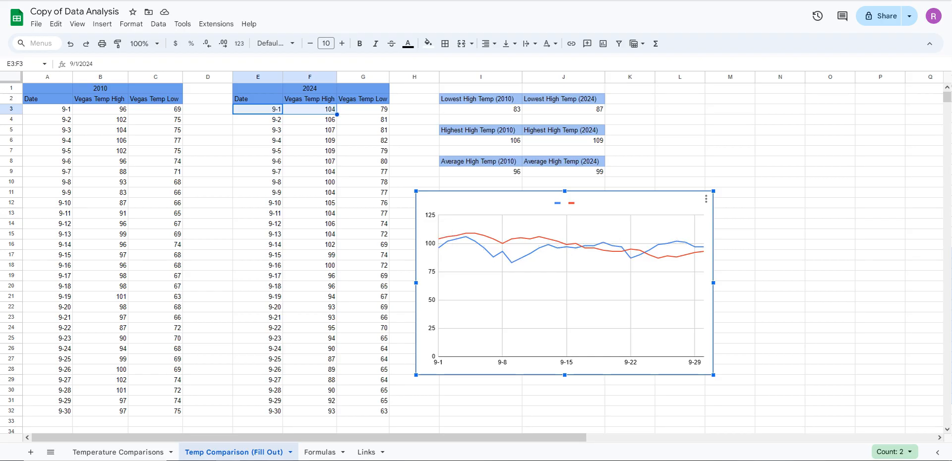
left_click_drag(104, 109, 104, 400)
left_click(310, 109)
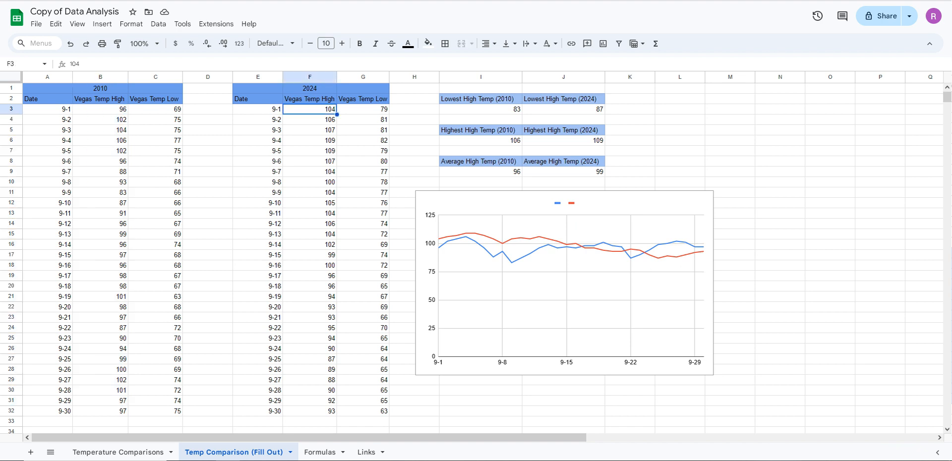
left_click_drag(309, 109, 310, 411)
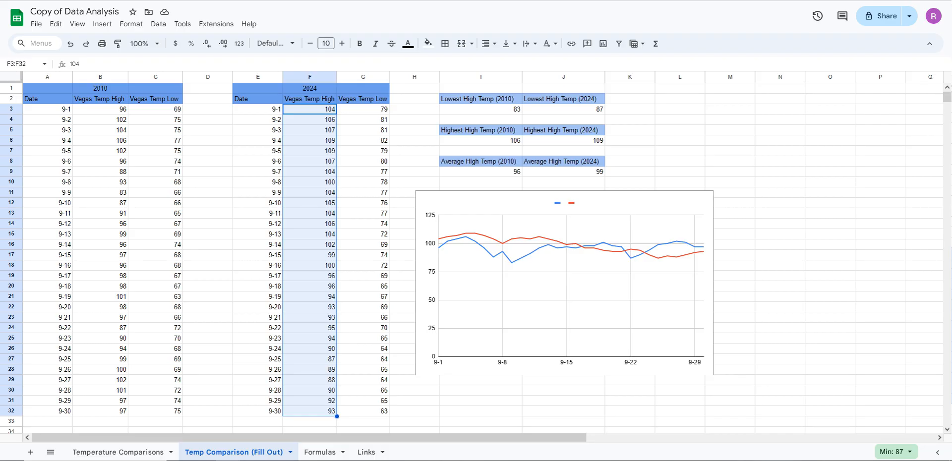
left_click(564, 285)
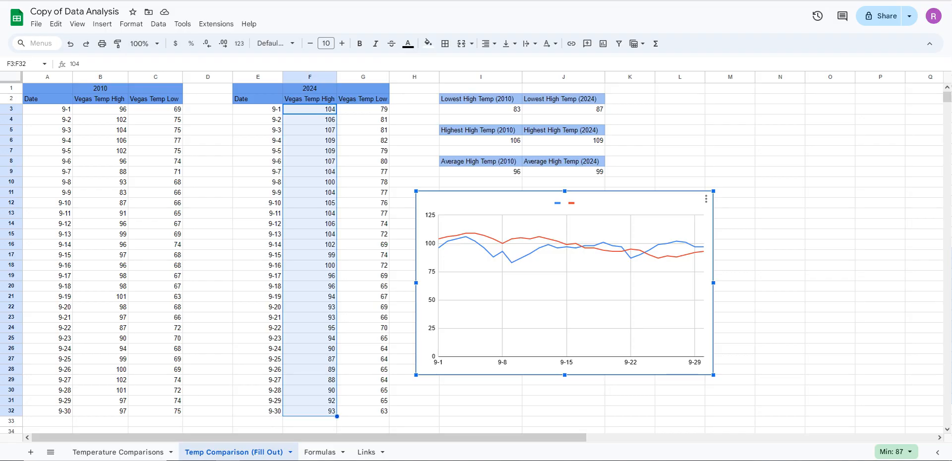
Label the blue line's legend entry "Vegas Temp 2010"
double_click(565, 202)
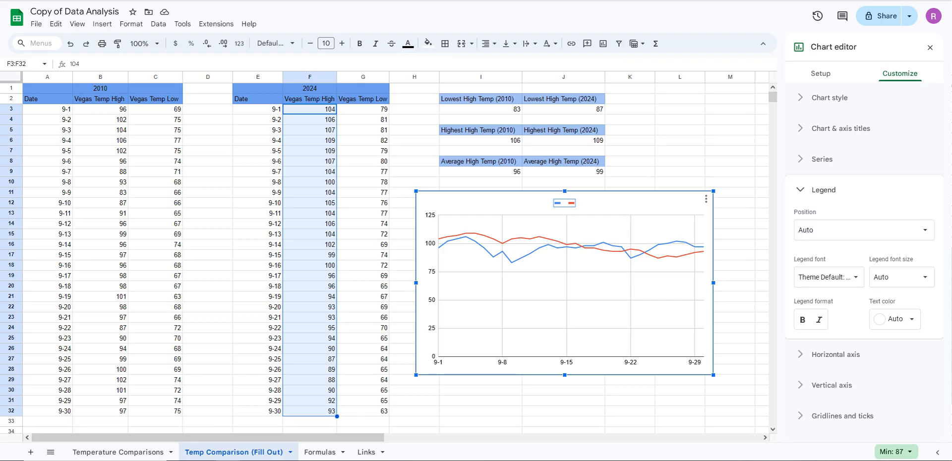
double_click(559, 203)
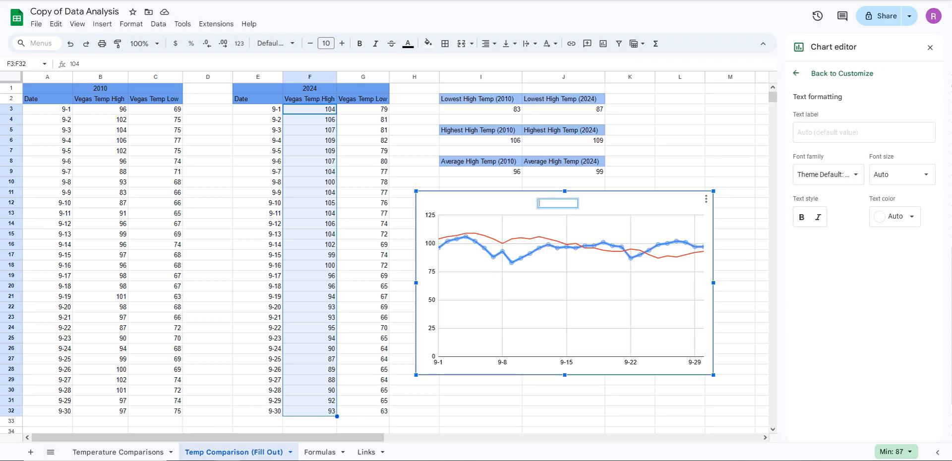
key("Escape")
double_click(558, 203)
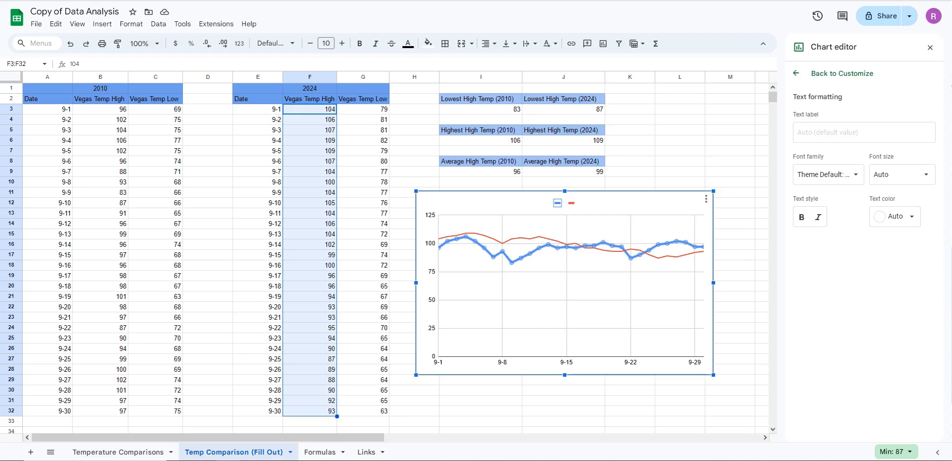
double_click(558, 202)
key("Escape")
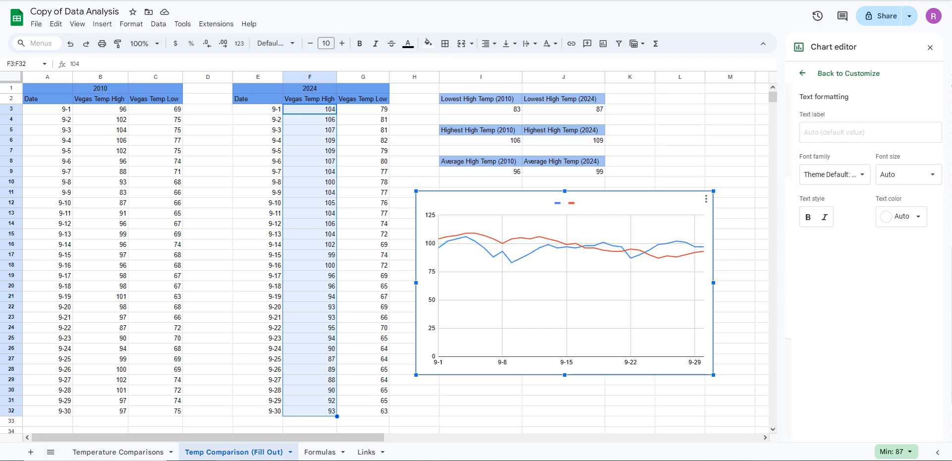
left_click(558, 203)
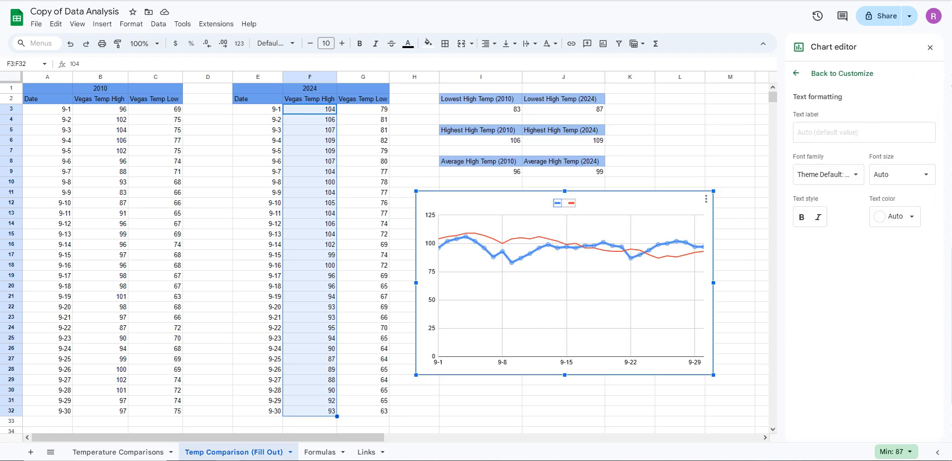
double_click(558, 203)
type("Vegas T")
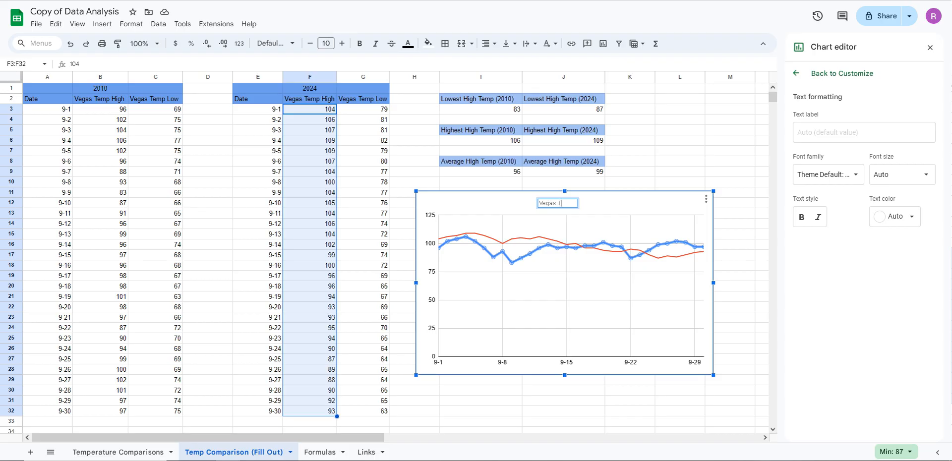
type("emp 2010")
key("Return")
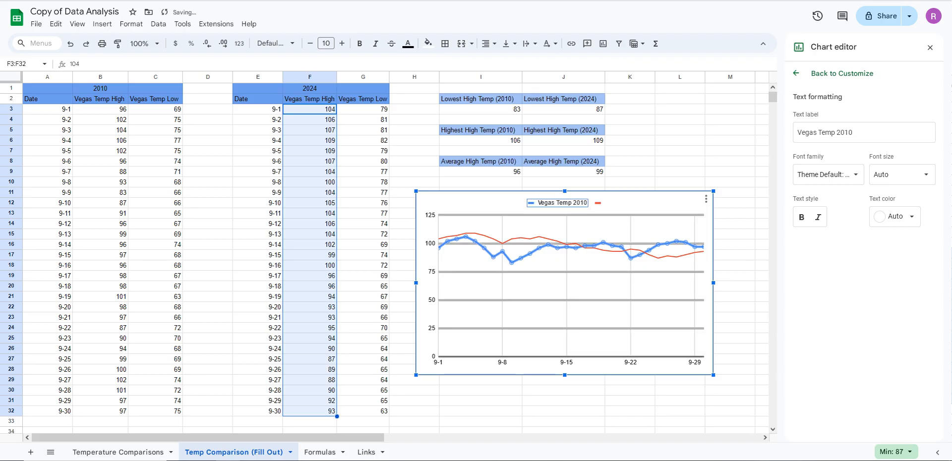
Label the red line's legend entry "Vegas Temp 2024" and close the chart editor
double_click(598, 203)
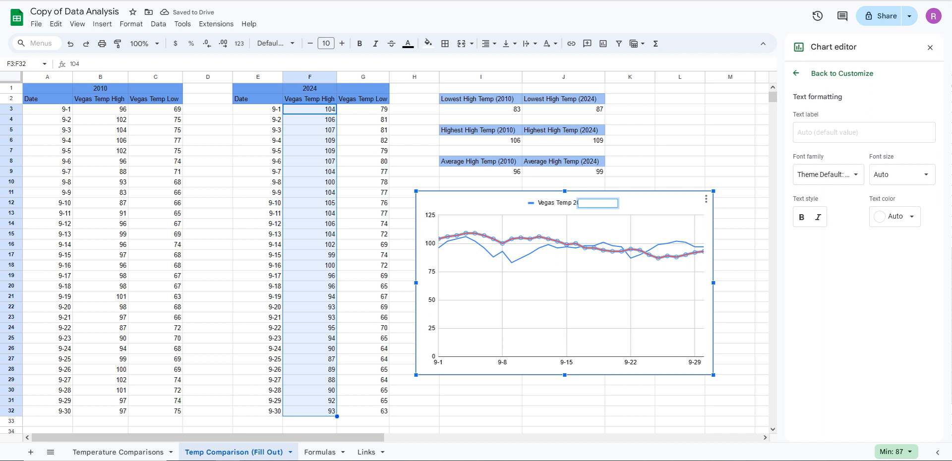
key("Escape")
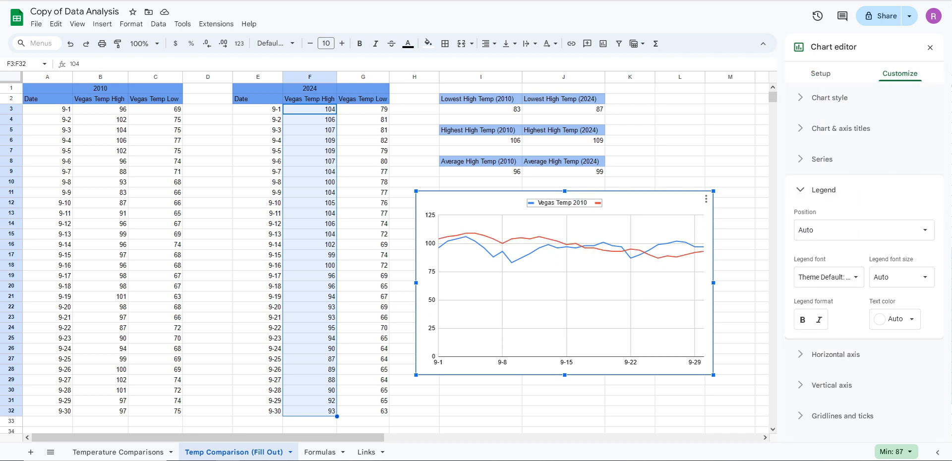
left_click(598, 203)
left_click(598, 202)
left_click(598, 203)
left_click(598, 203)
double_click(598, 203)
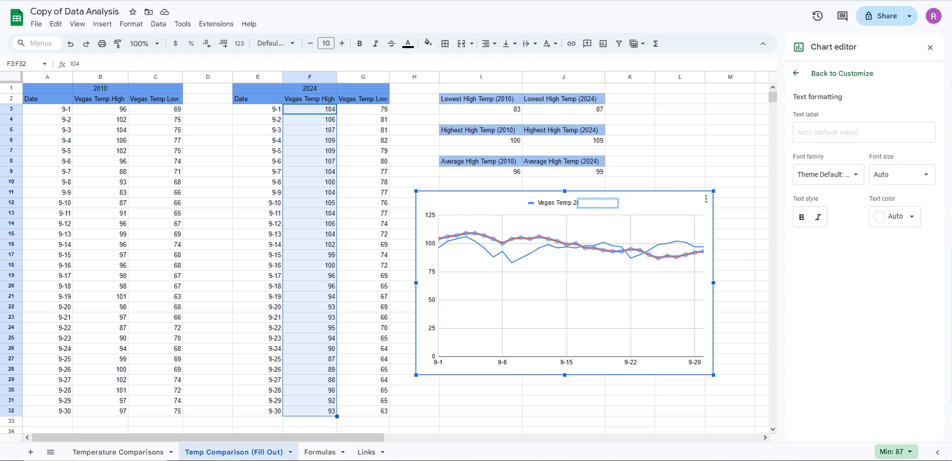
type("vegas")
key("BackSpace")
key("BackSpace")
key("BackSpace")
key("BackSpace")
type("Vegas Temp 2024")
key("Return")
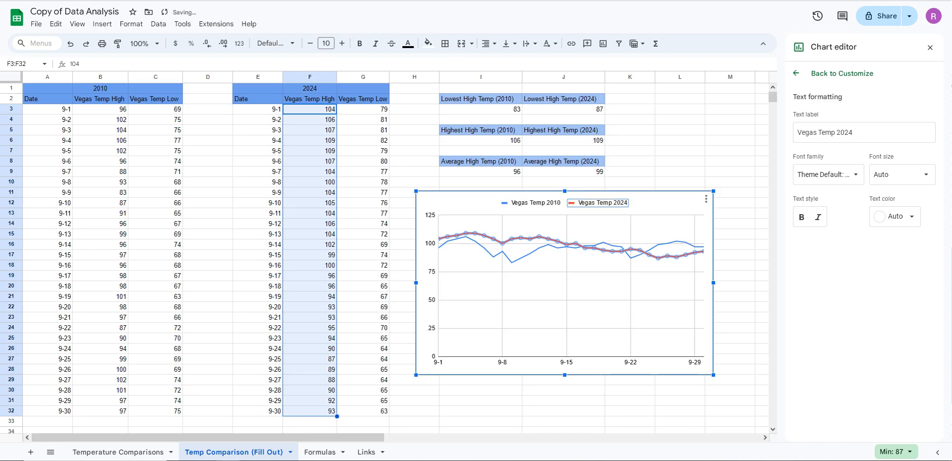
left_click(568, 287)
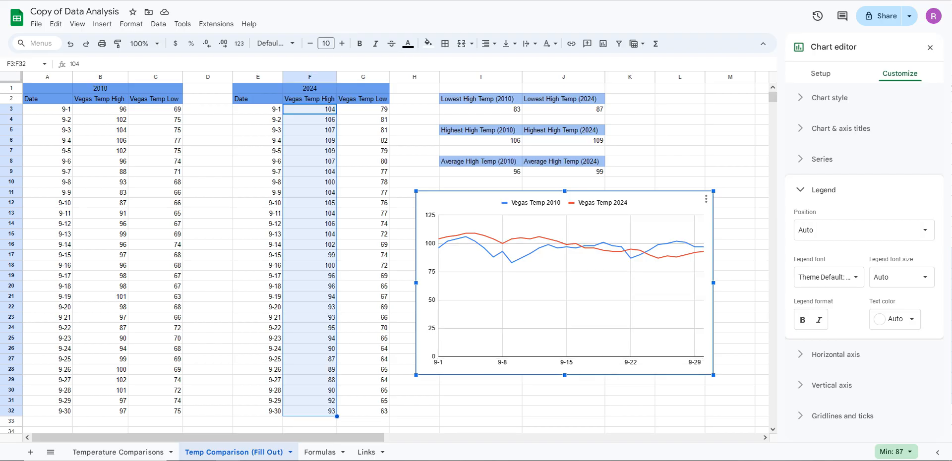
left_click(566, 362)
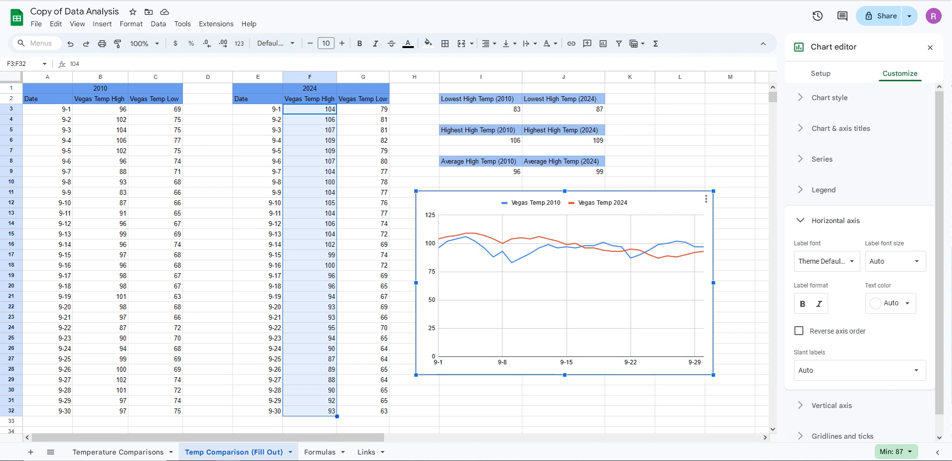
left_click(930, 47)
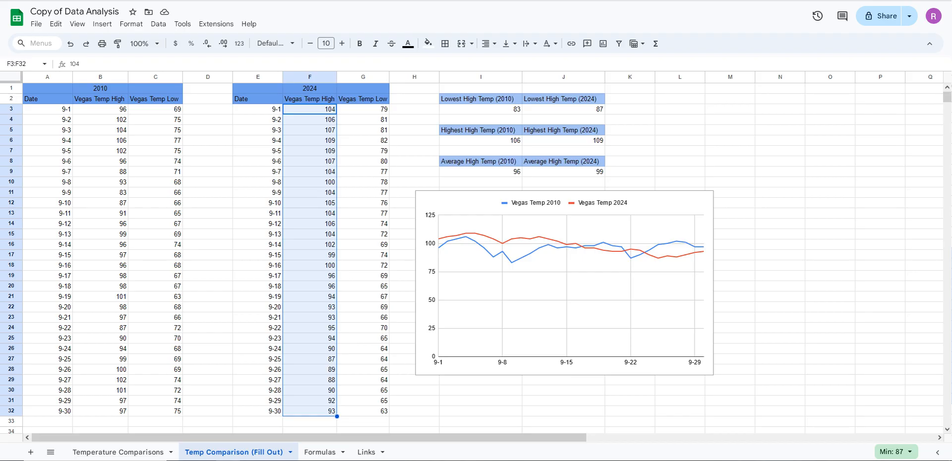
Add the chart title "Vegas Temp Comparison For September" to the line chart
left_click(565, 283)
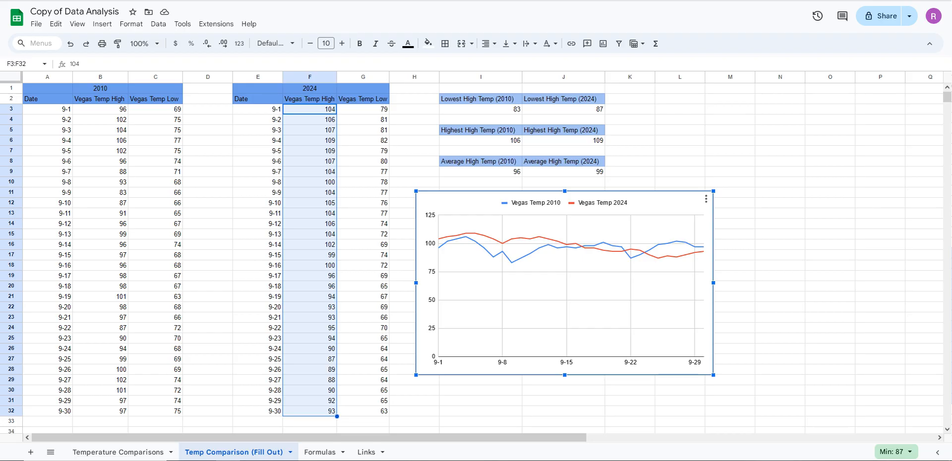
left_click(706, 198)
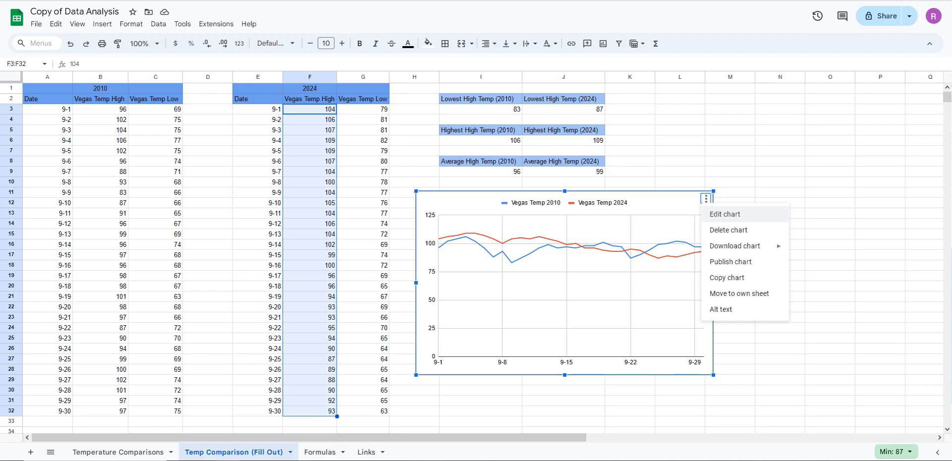
left_click(725, 214)
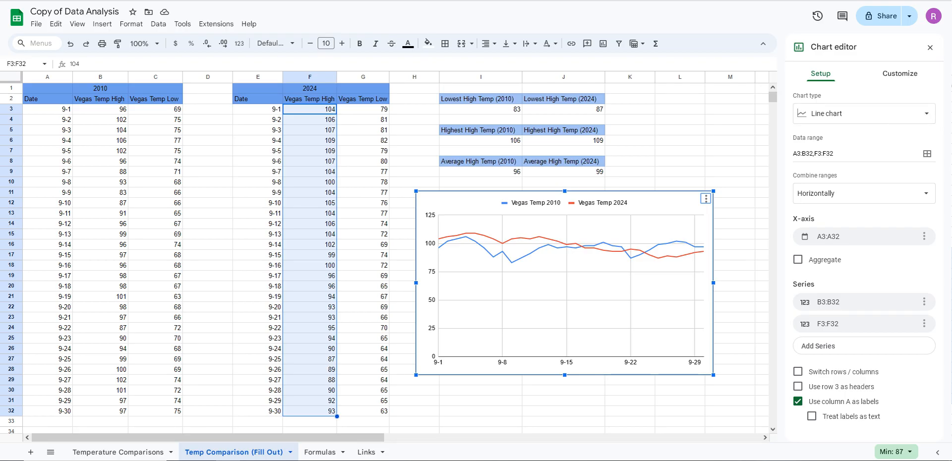
left_click(900, 74)
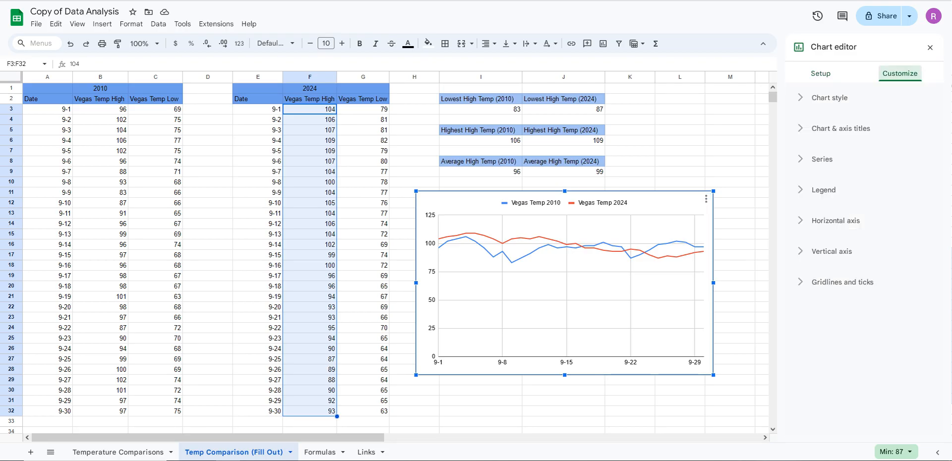
left_click(841, 129)
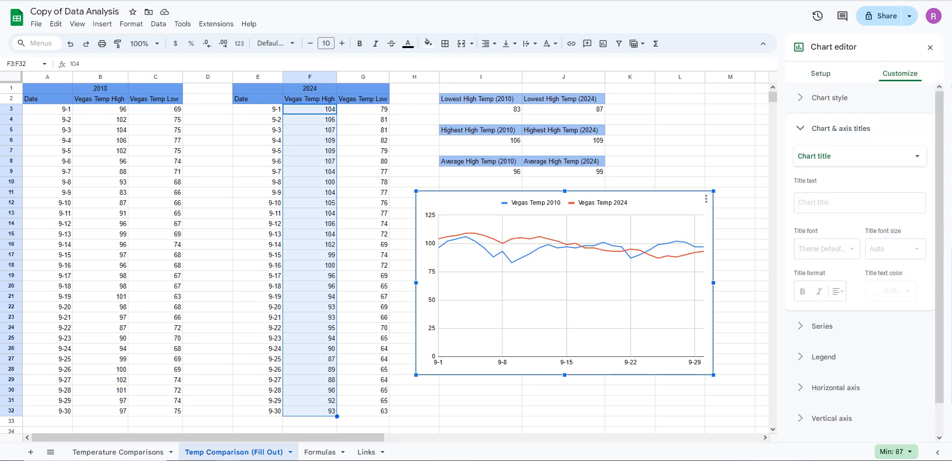
left_click(859, 203)
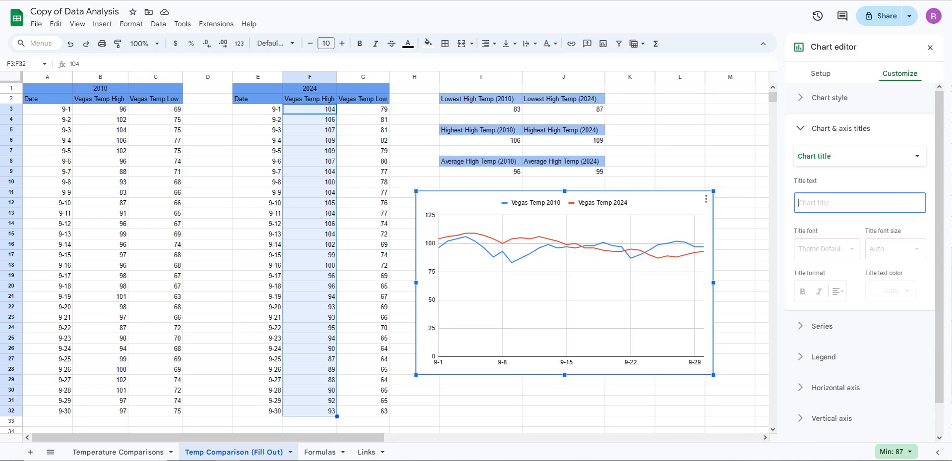
type("Vegas")
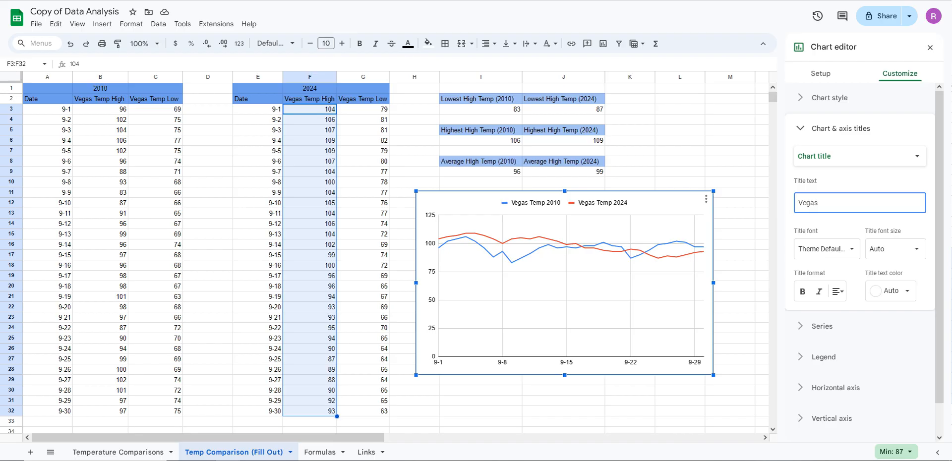
type(" Temp Comparios")
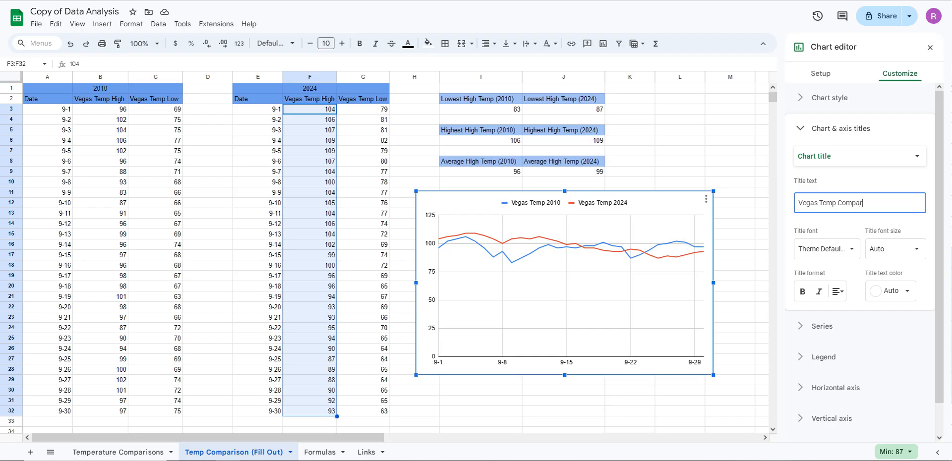
key("BackSpace")
key("BackSpace")
type("son f")
key("BackSpace")
type("For Sem")
key("BackSpace")
type("ptember")
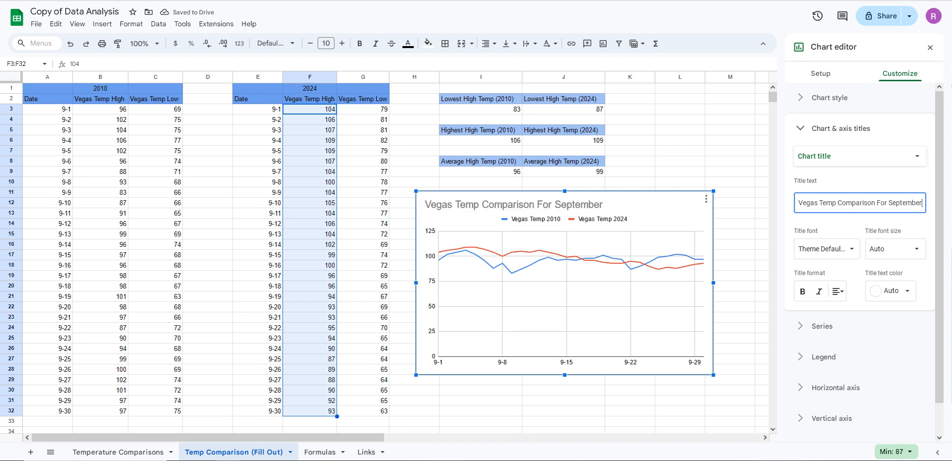
Add the horizontal axis title "Dates in September" to the chart
scroll(865, 260, "down", 1)
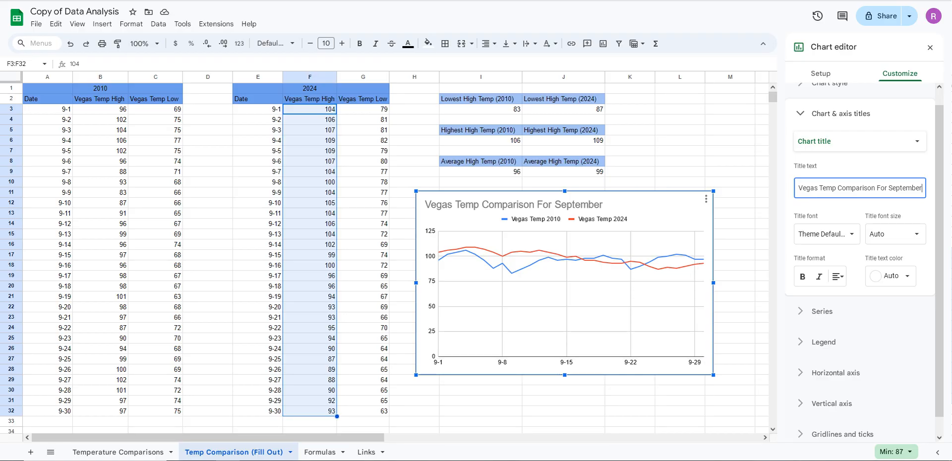
left_click(835, 373)
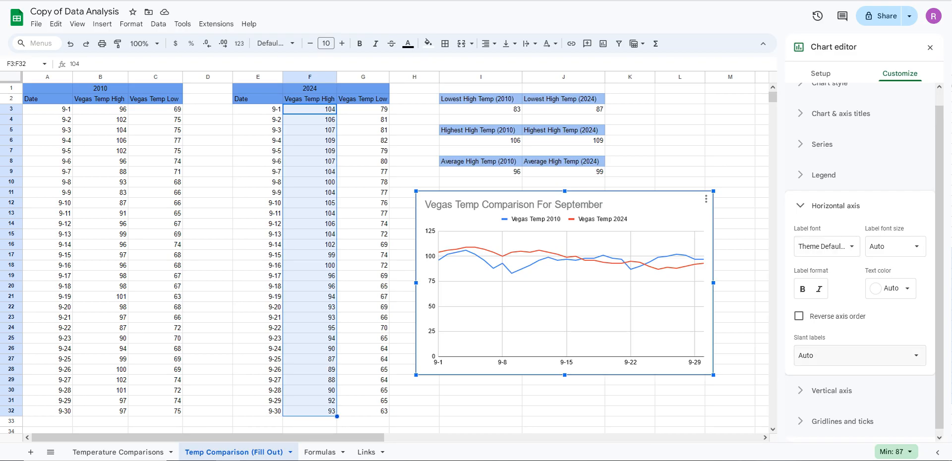
left_click(836, 206)
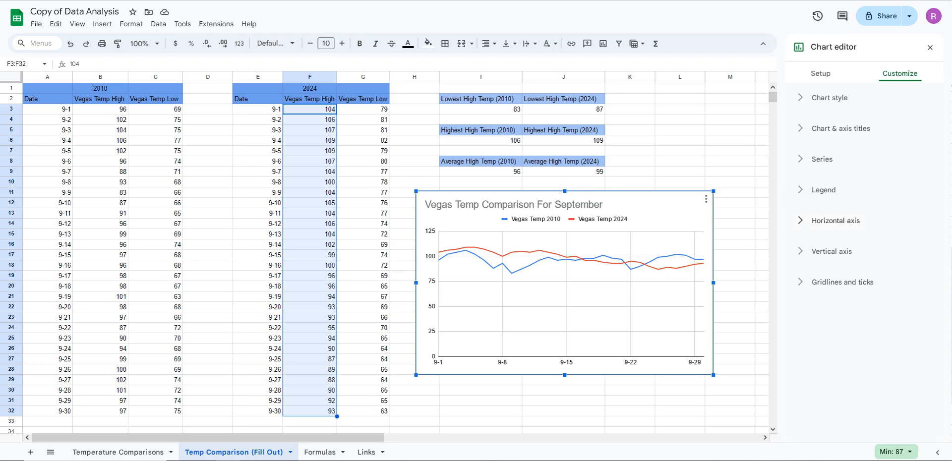
left_click(841, 128)
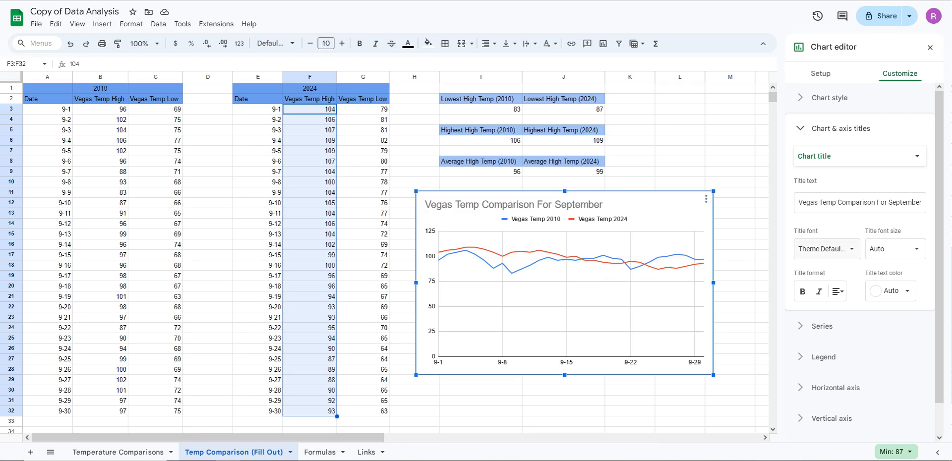
left_click(860, 156)
left_click(899, 157)
left_click(860, 157)
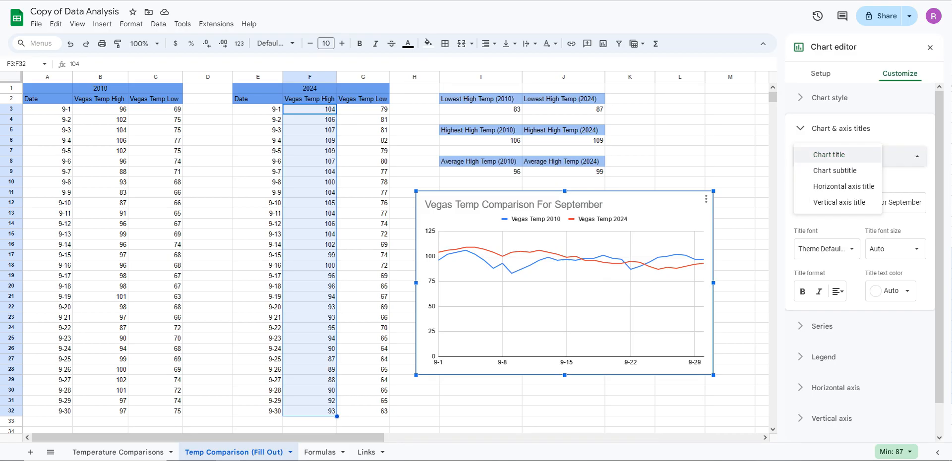
left_click(899, 156)
left_click(860, 156)
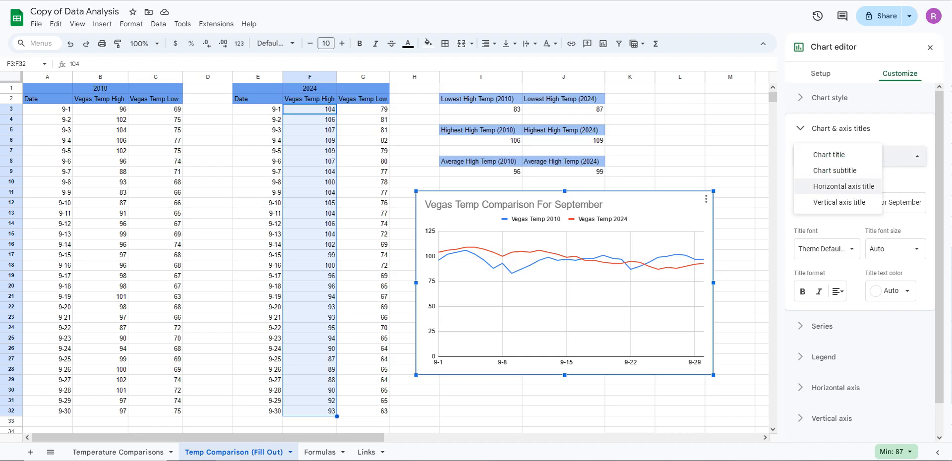
left_click(844, 187)
left_click(860, 199)
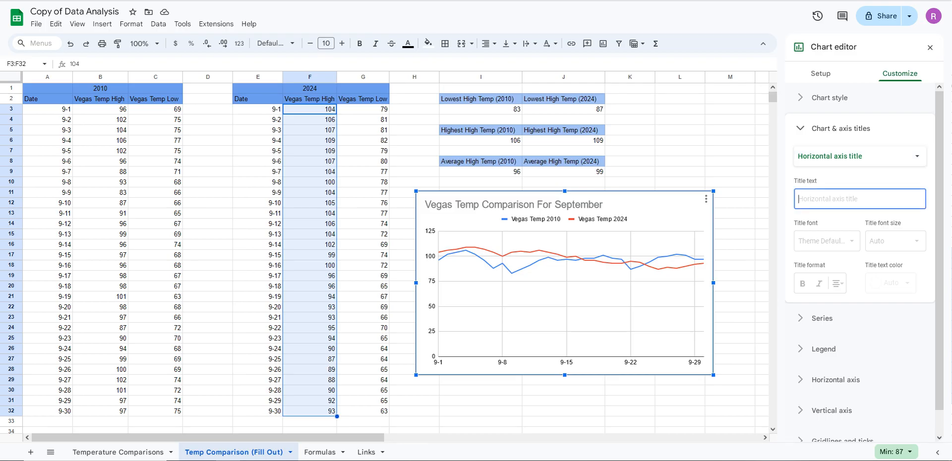
type("Dt")
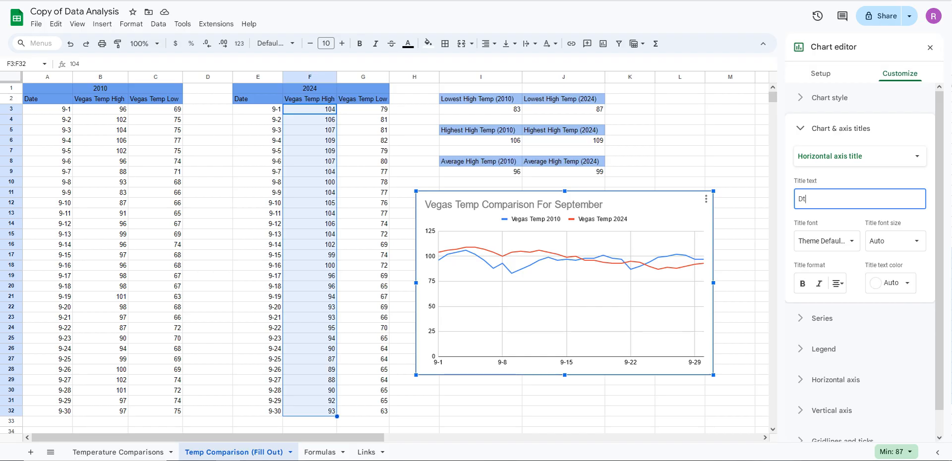
key("BackSpace")
type("ates in September")
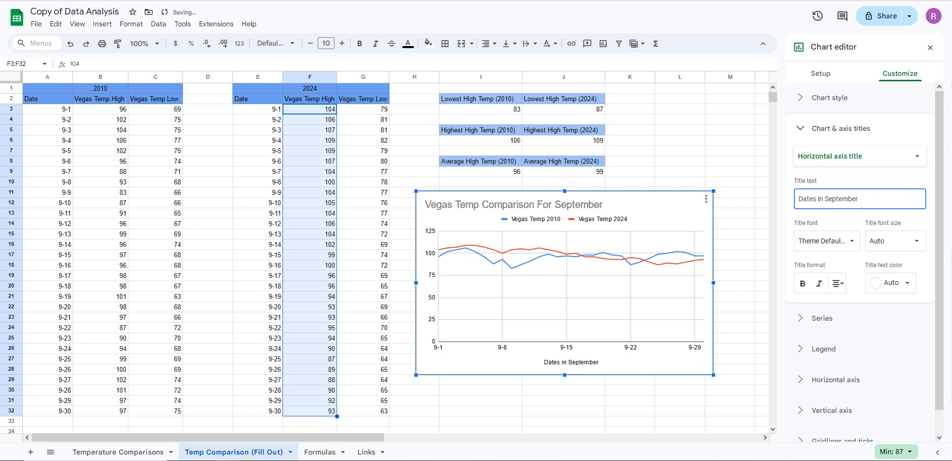
Add the vertical axis title "Temperature" to the chart
left_click(860, 156)
left_click(860, 156)
left_click(861, 156)
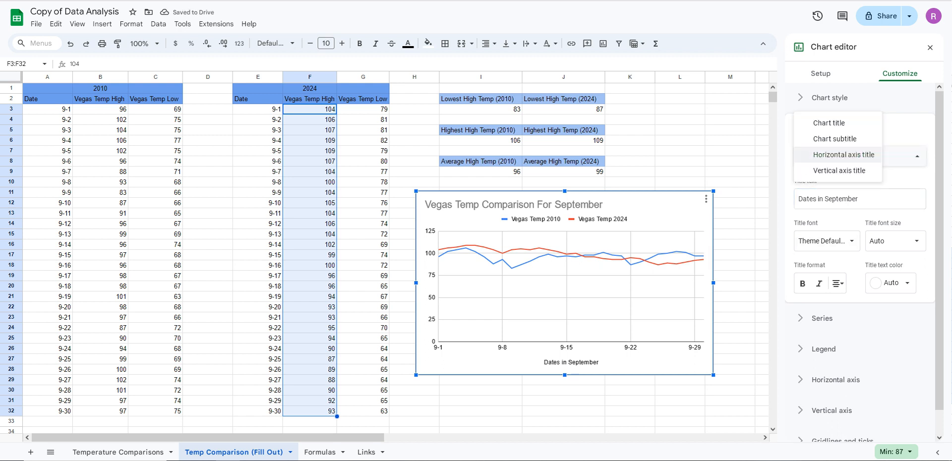
left_click(848, 155)
left_click(860, 156)
left_click(825, 170)
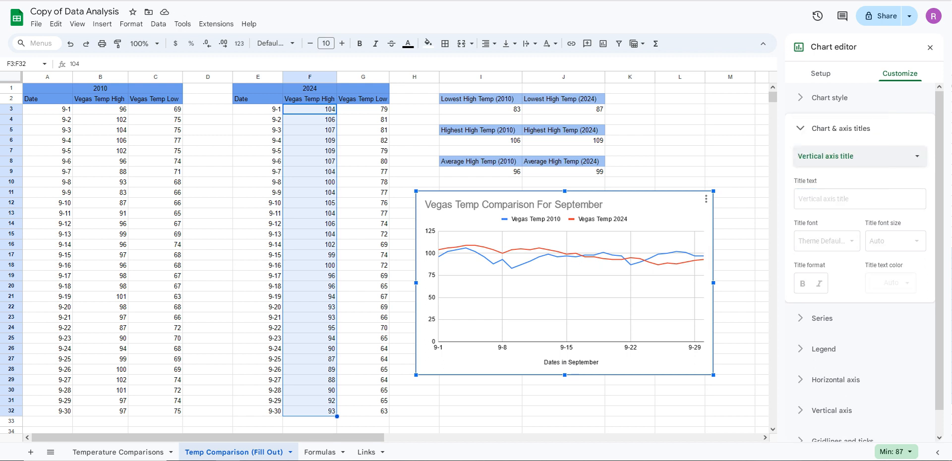
left_click(859, 198)
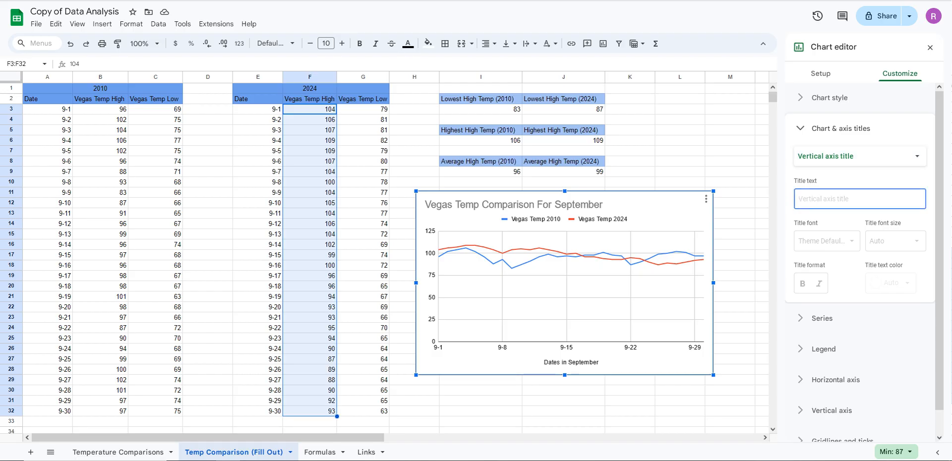
type("Temper")
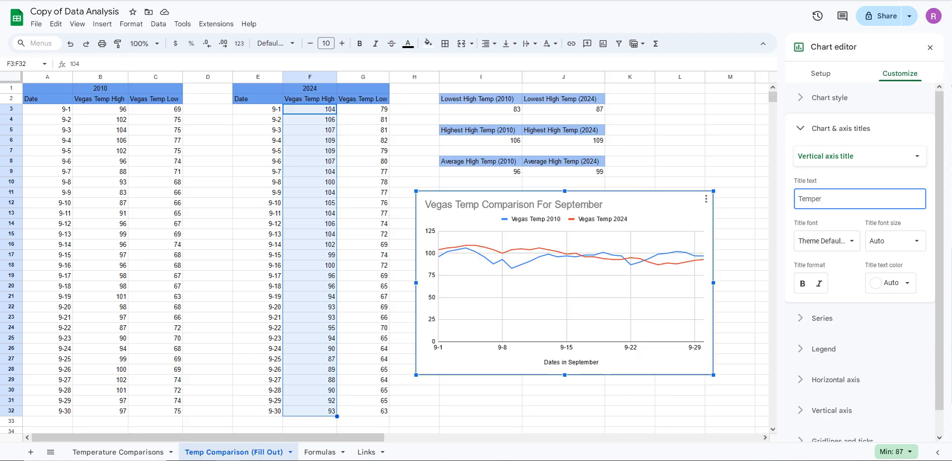
type("a")
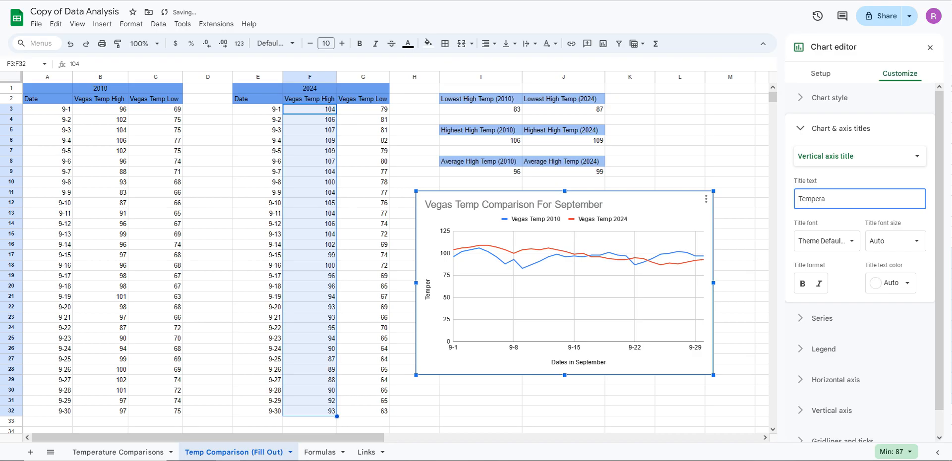
type("ture")
left_click(841, 128)
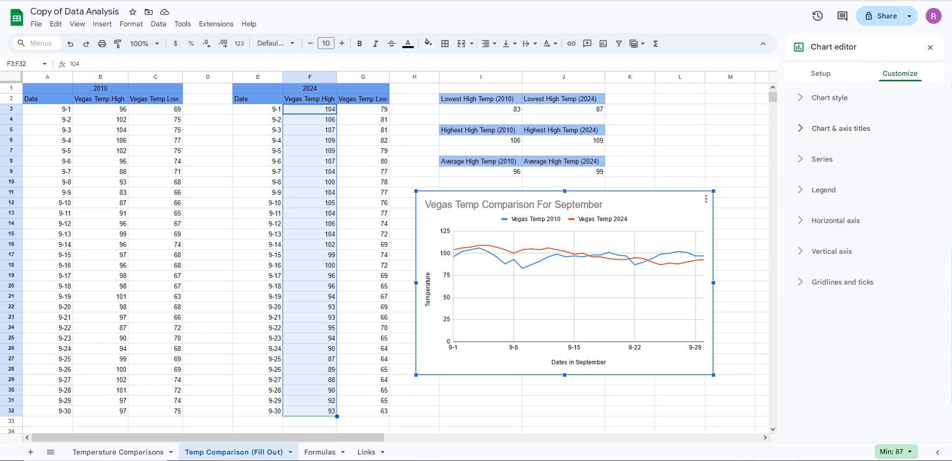
Change the line chart to a scatter chart and close the chart editor
left_click(830, 98)
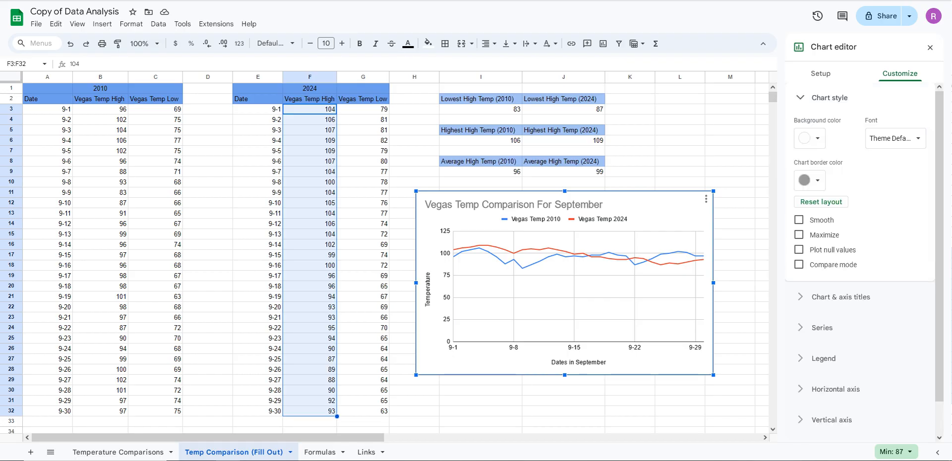
left_click(829, 97)
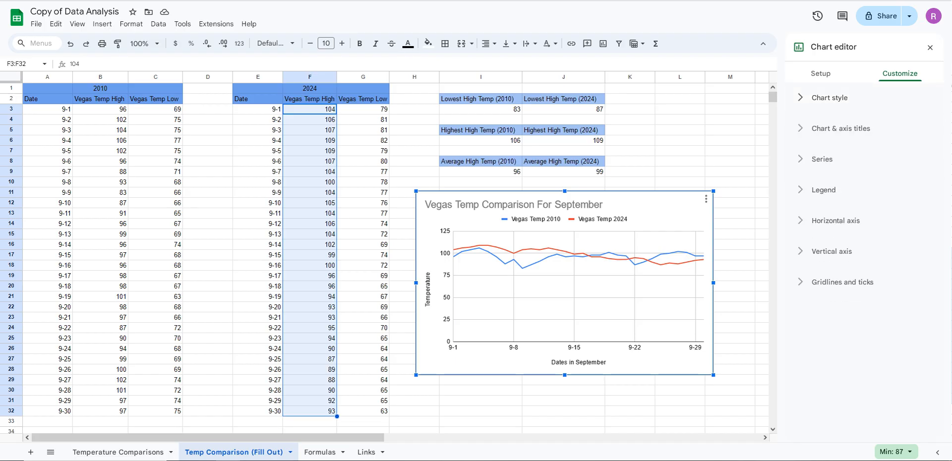
left_click(820, 74)
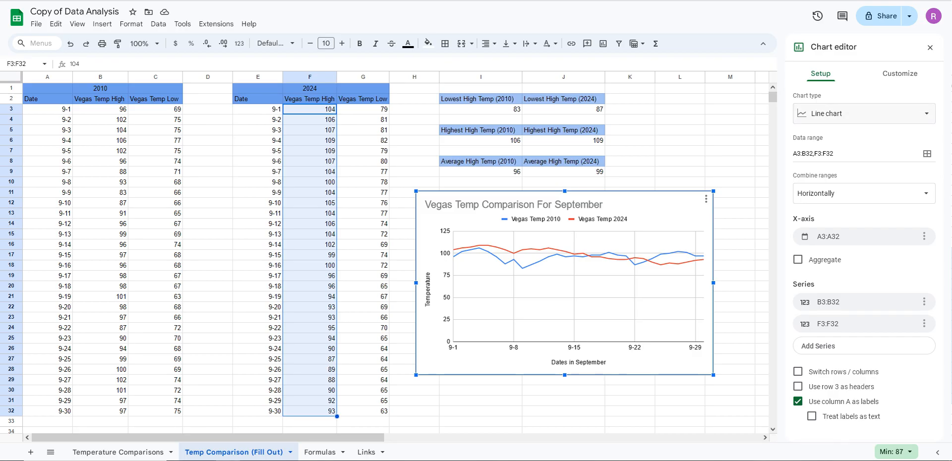
left_click(864, 114)
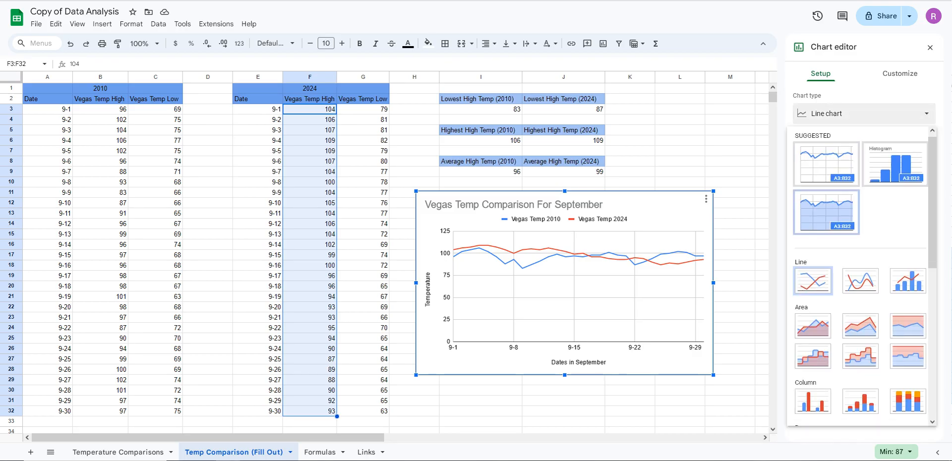
scroll(860, 275, "down", 3)
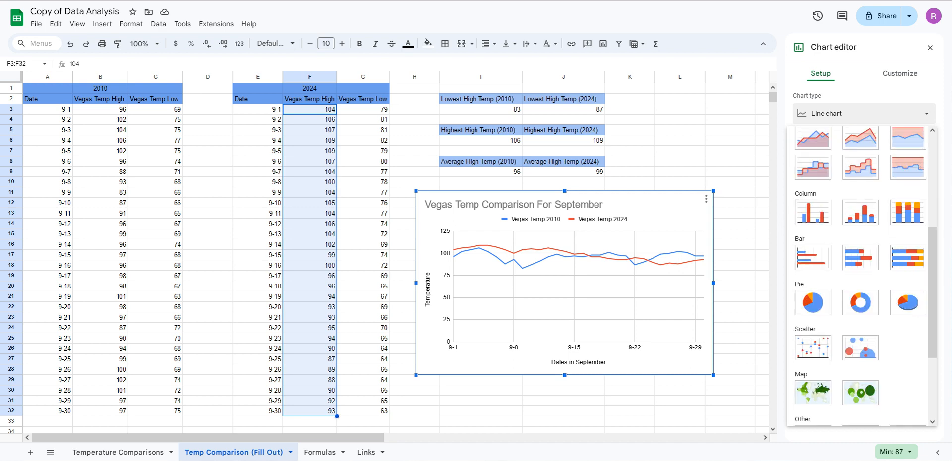
scroll(860, 276, "up", 2)
scroll(860, 275, "down", 3)
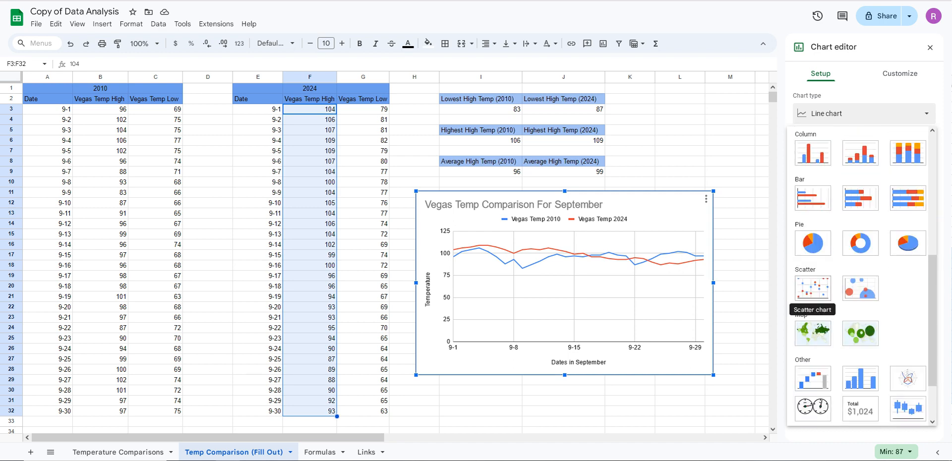
left_click(813, 288)
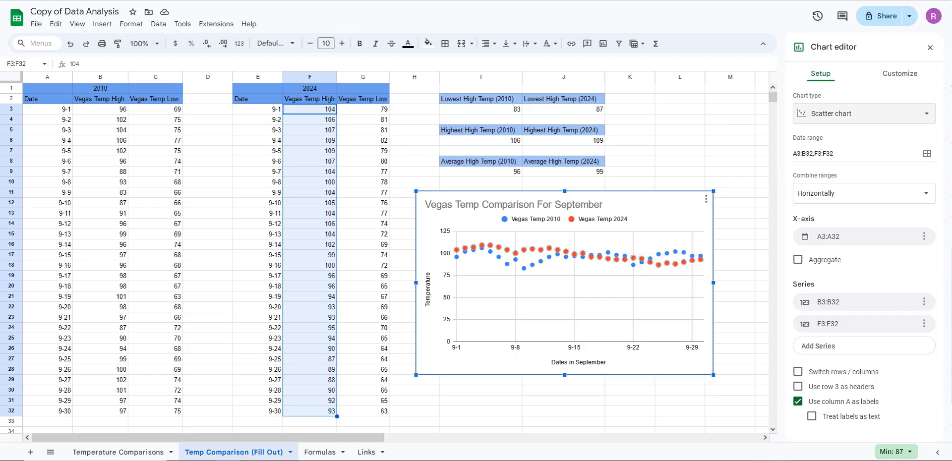
left_click(900, 73)
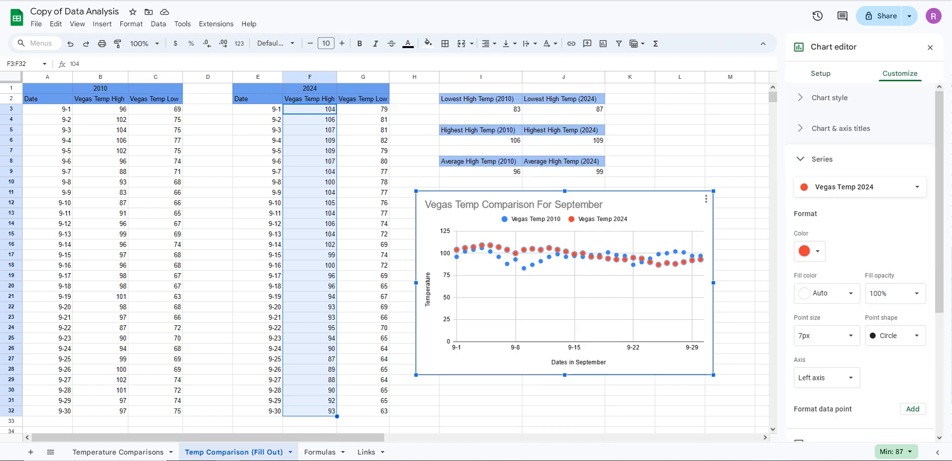
scroll(860, 248, "down", 1)
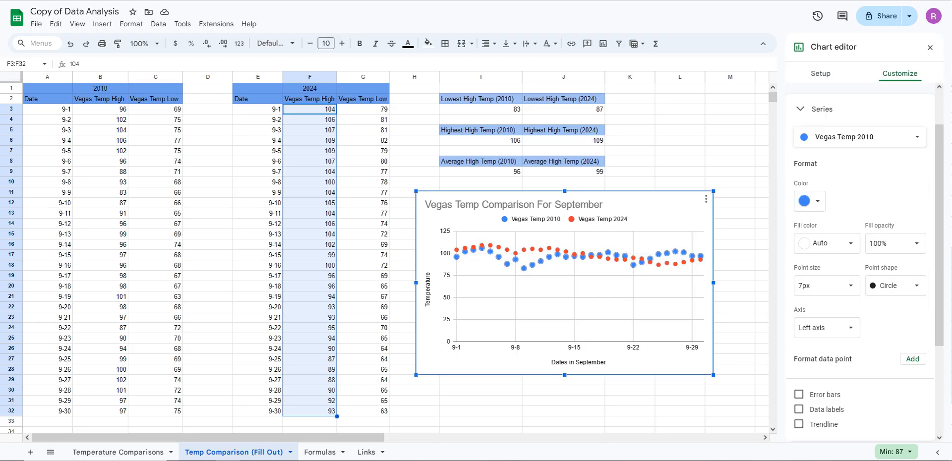
left_click(553, 253)
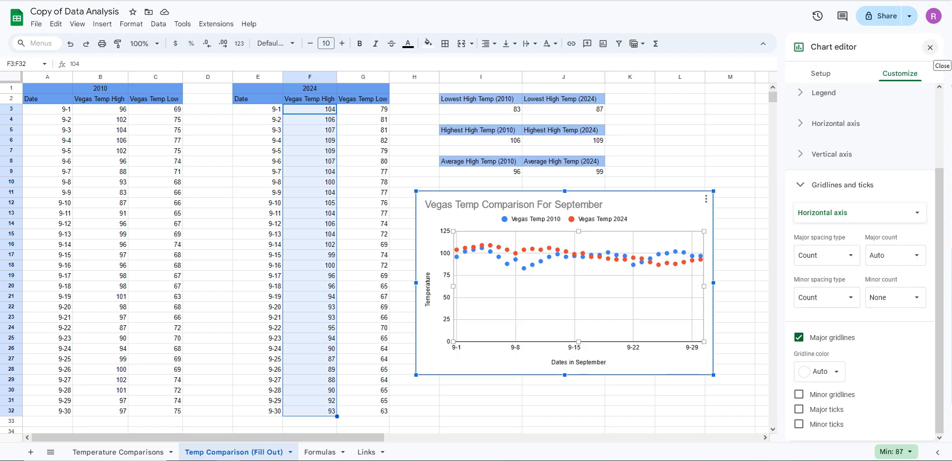
left_click(930, 47)
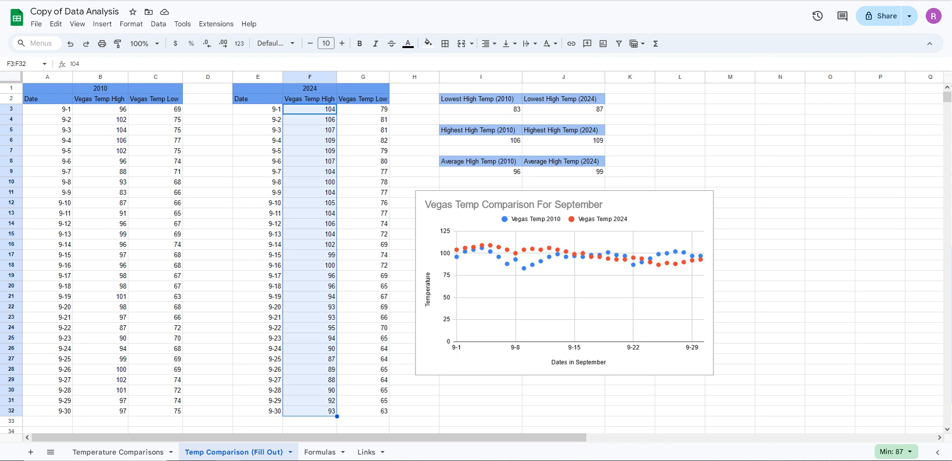
Change the scatter chart to a column chart and close the chart editor
left_click(525, 285)
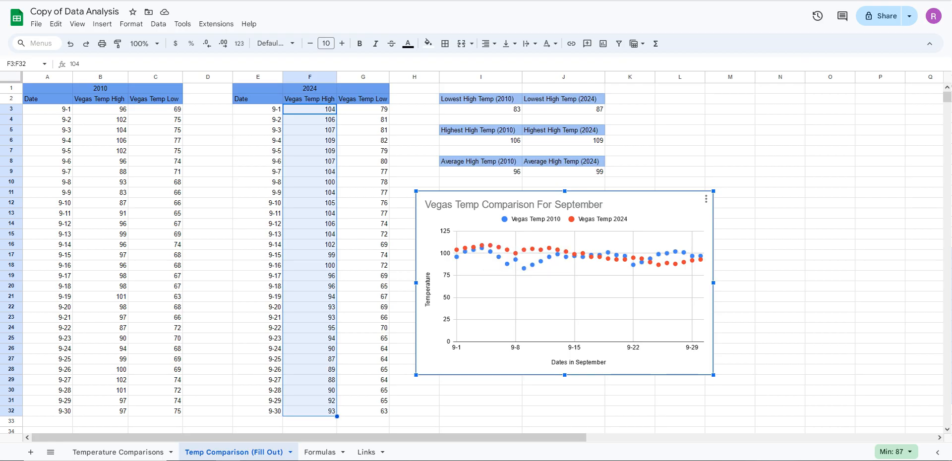
mouse_move(524, 268)
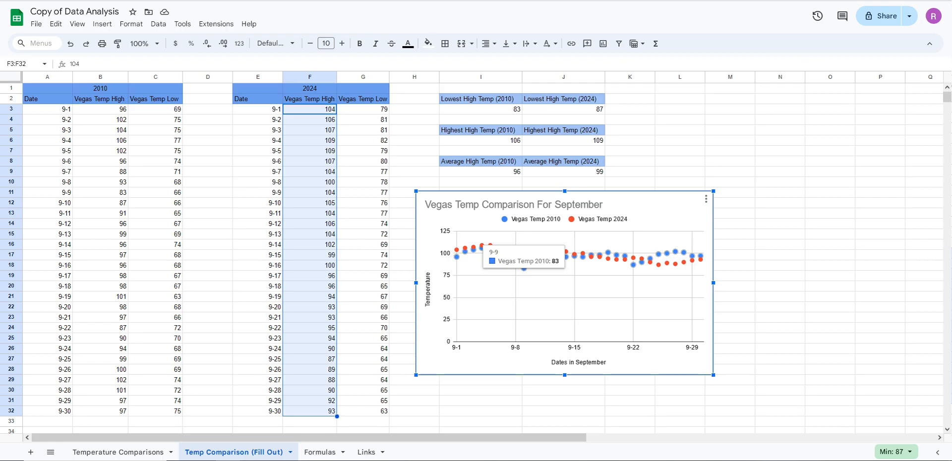
mouse_move(524, 250)
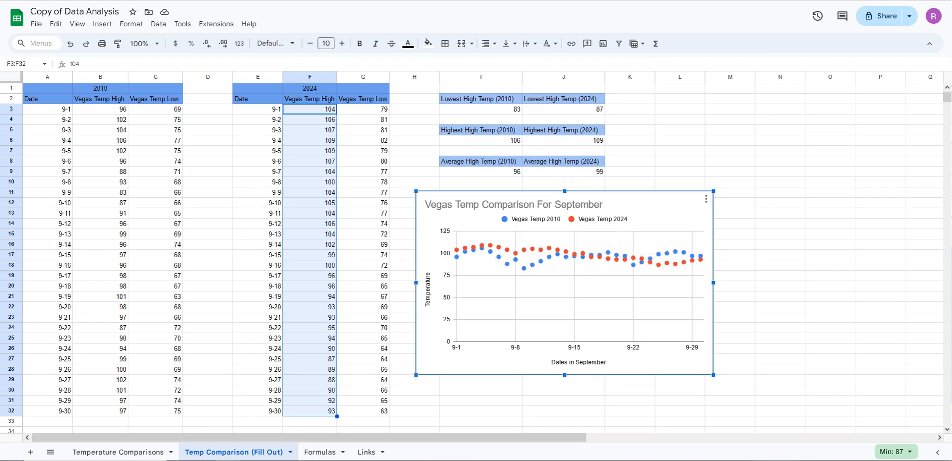
left_click(706, 199)
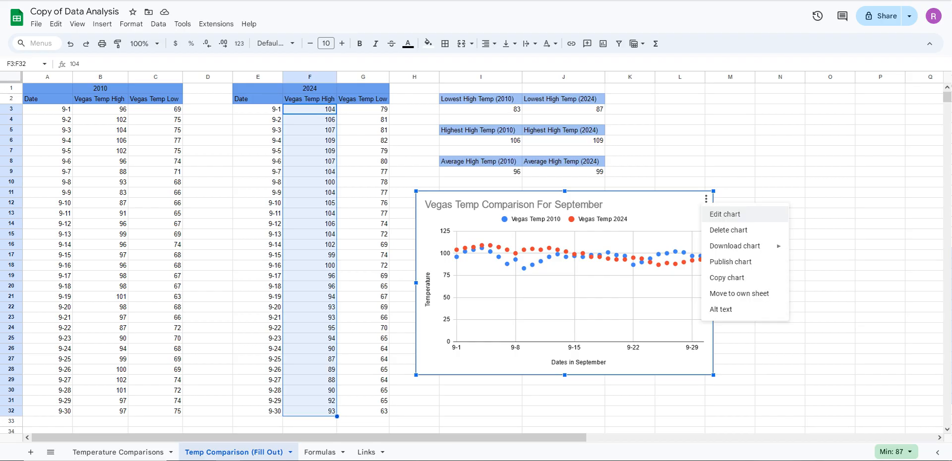
left_click(725, 214)
left_click(863, 113)
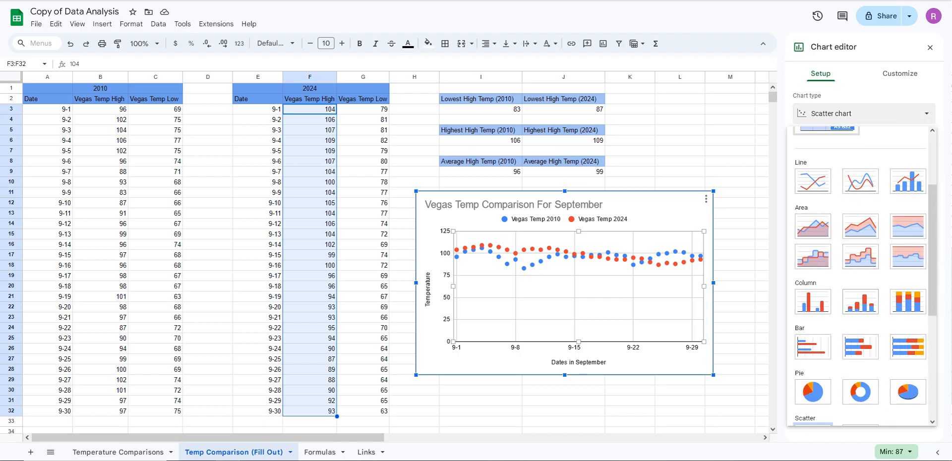
scroll(813, 286, "up", 1)
left_click(814, 286)
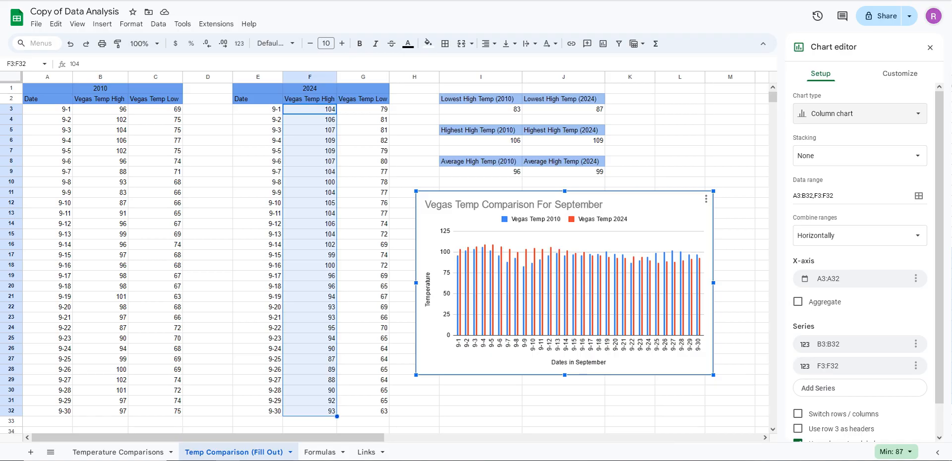
left_click(929, 47)
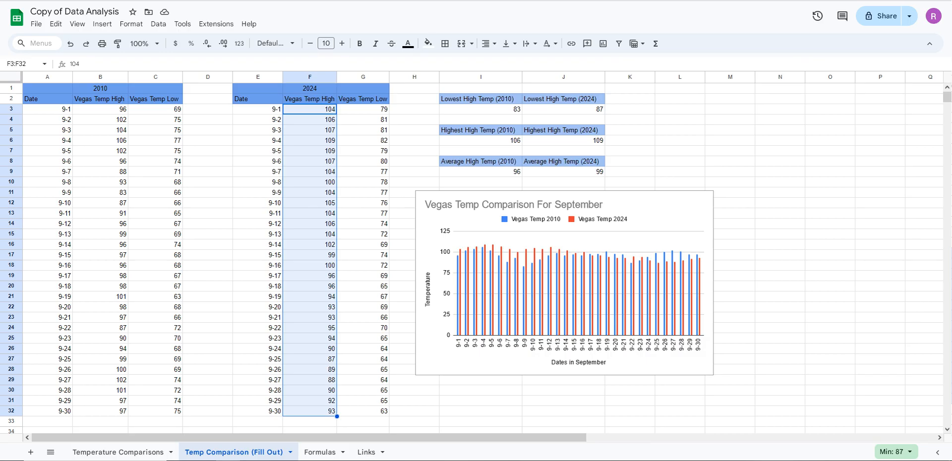
Reopen the column chart for editing and look through the available chart types
left_click(457, 283)
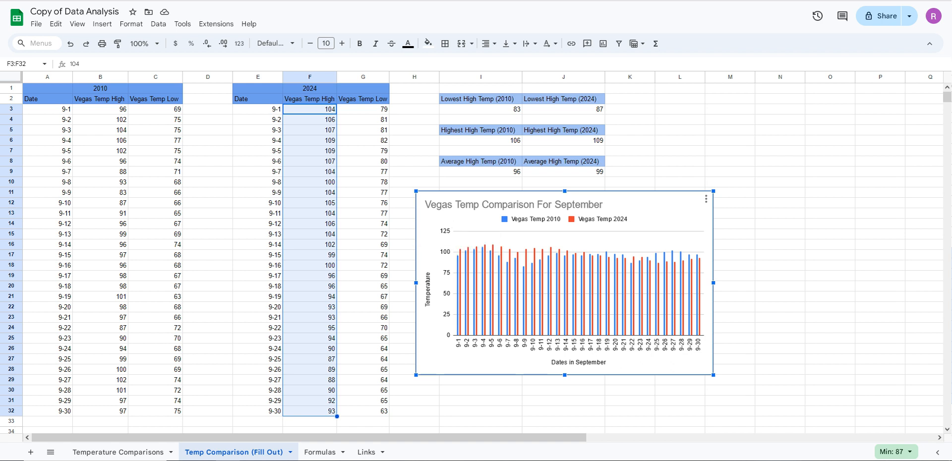
mouse_move(461, 284)
left_click(706, 200)
left_click(725, 214)
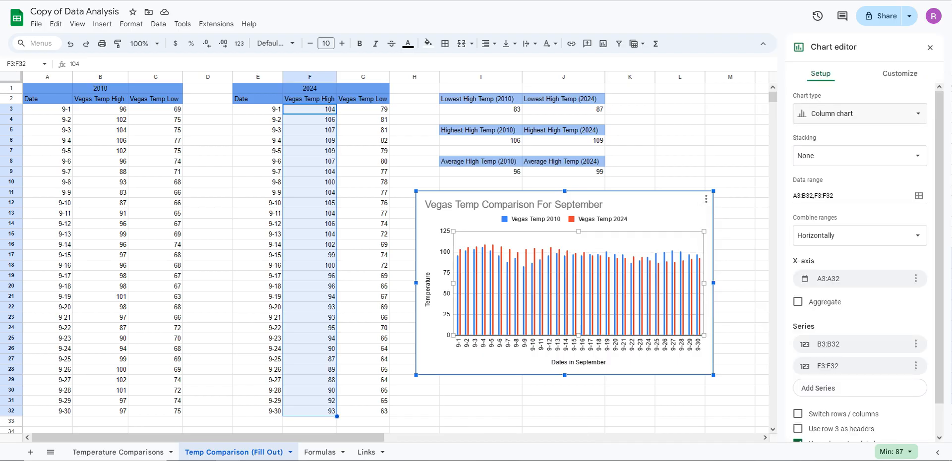
left_click(900, 74)
left_click(821, 73)
left_click(860, 113)
scroll(860, 317, "down", 1)
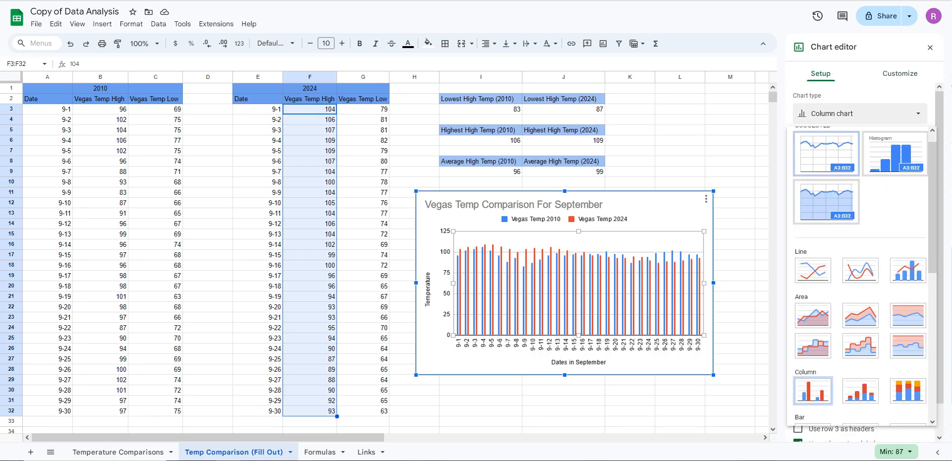
Examine the column chart's title, series and data point formatting options
left_click(900, 74)
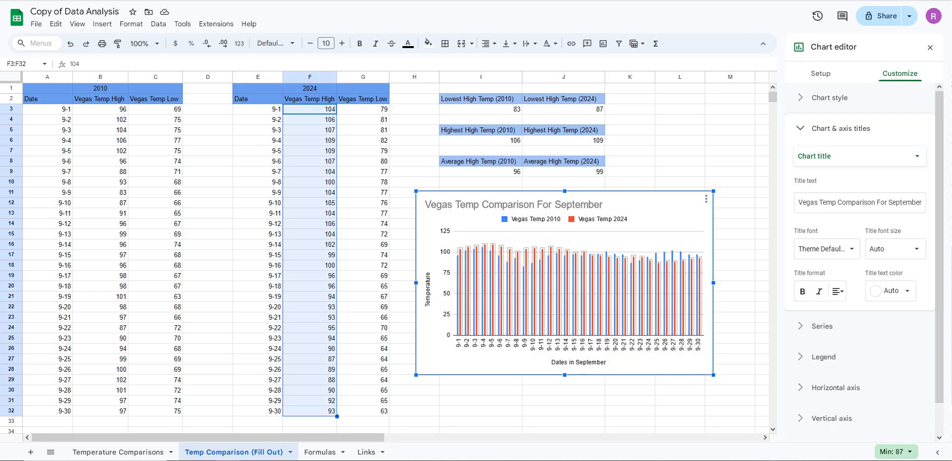
left_click(584, 293)
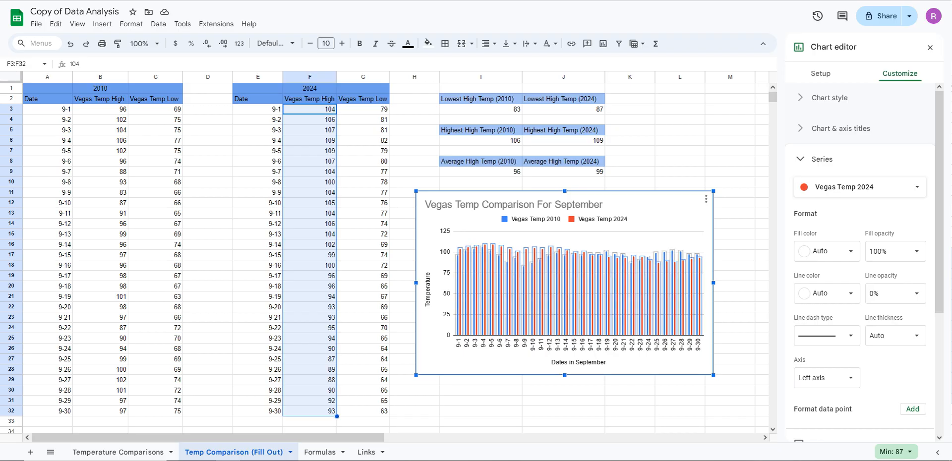
left_click(913, 409)
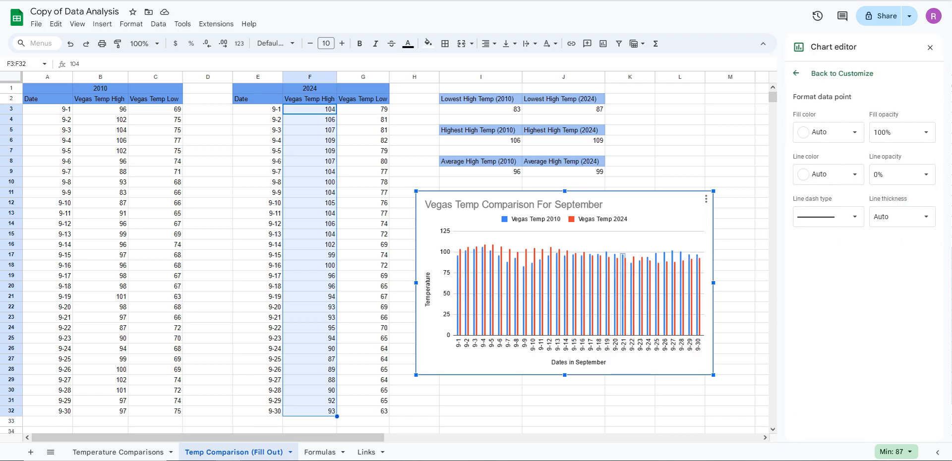
left_click(550, 204)
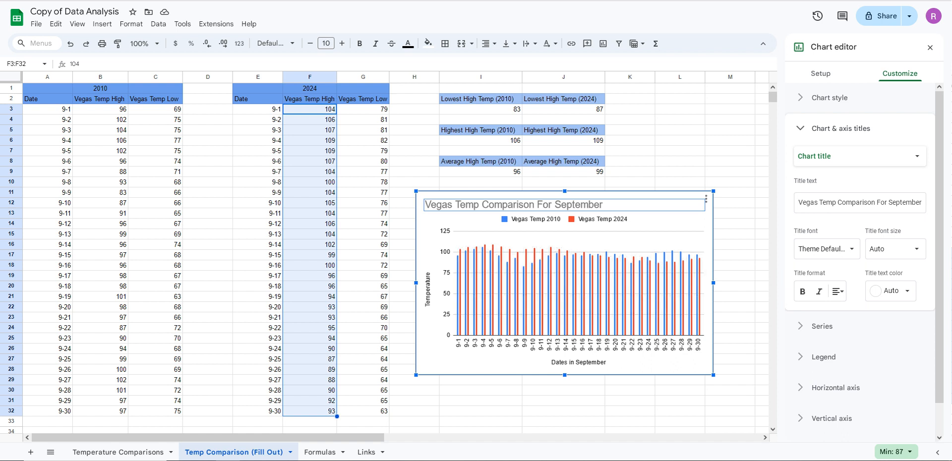
left_click(543, 282)
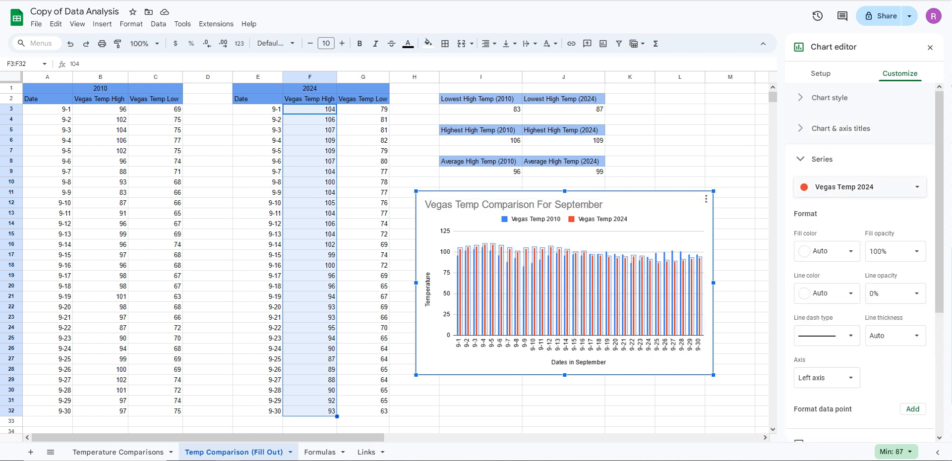
left_click(917, 187)
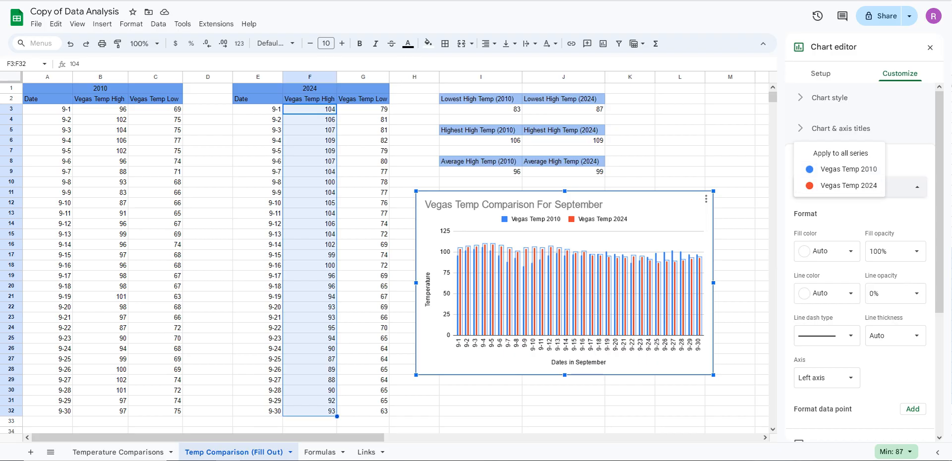
left_click(903, 159)
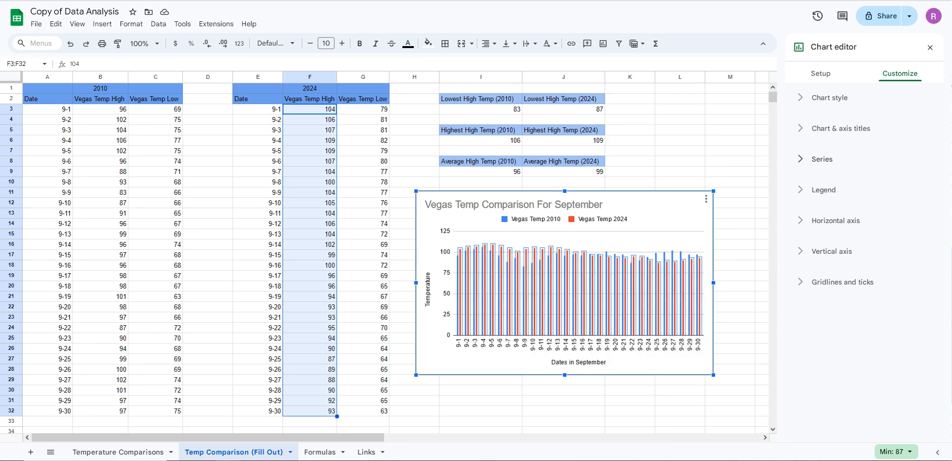
left_click(841, 129)
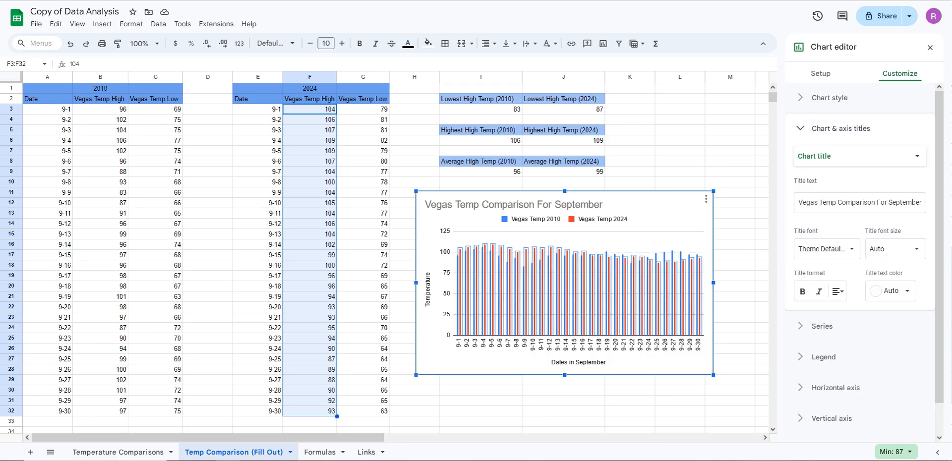
left_click(841, 129)
left_click(821, 73)
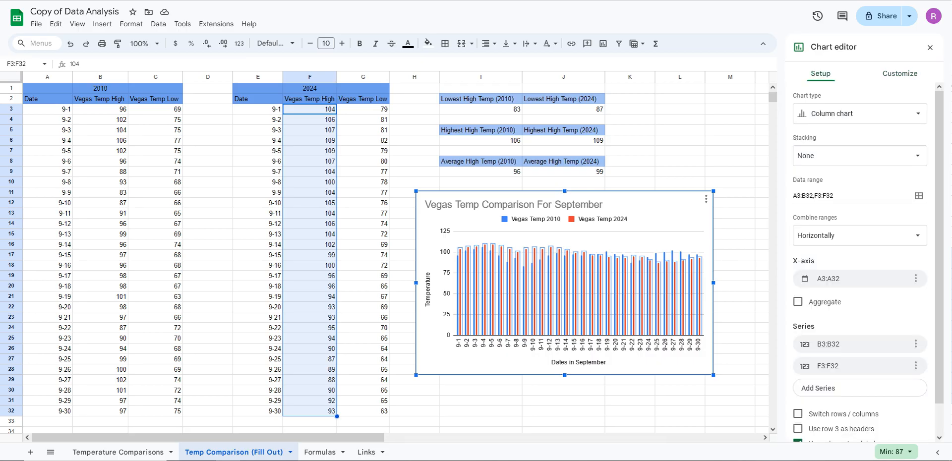
left_click(900, 74)
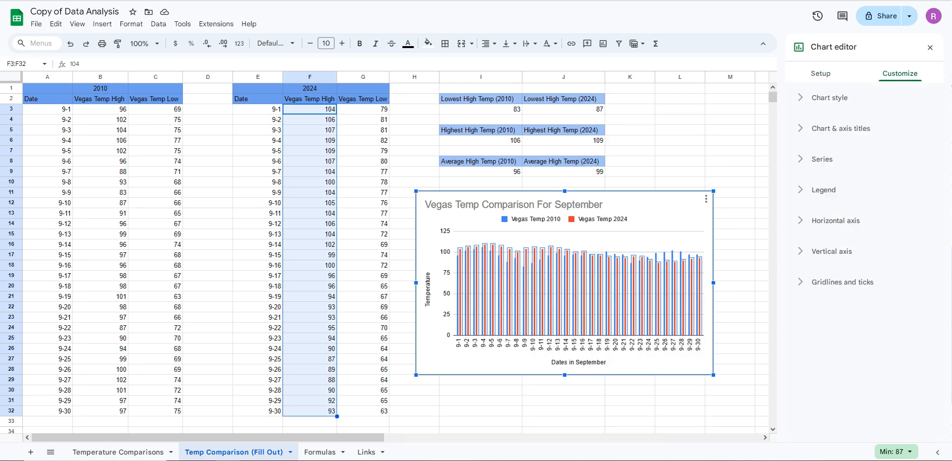
Try magenta, dark red and blue as the fill color of the Vegas Temp 2024 series
double_click(683, 297)
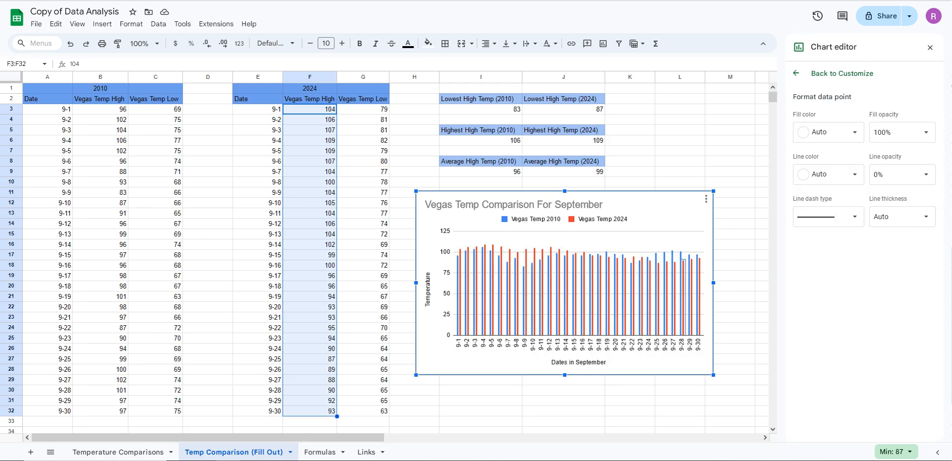
left_click(678, 295)
left_click(675, 297)
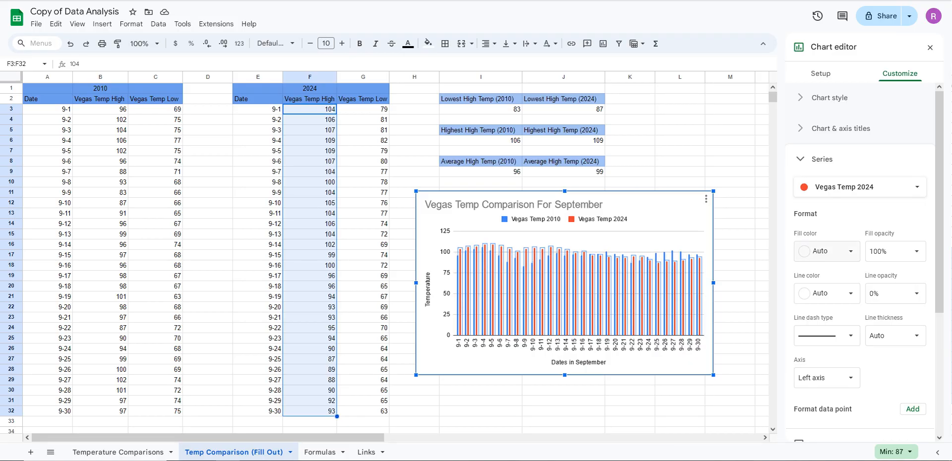
left_click(826, 251)
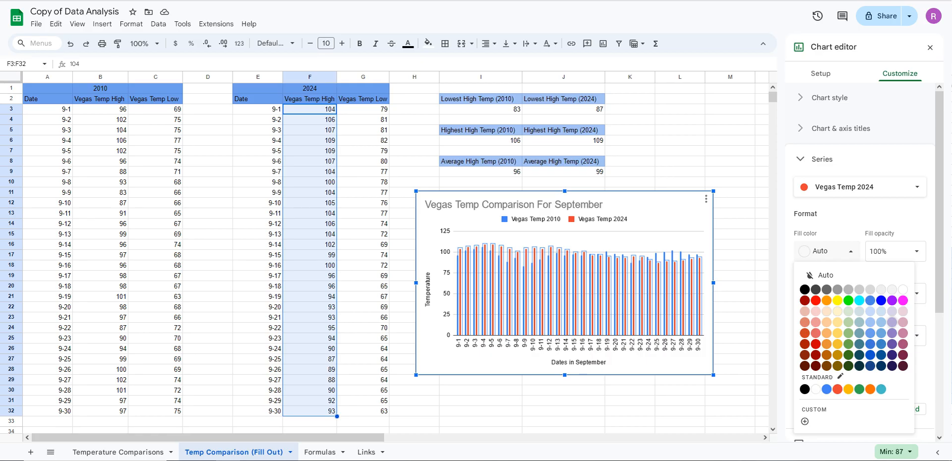
left_click(903, 301)
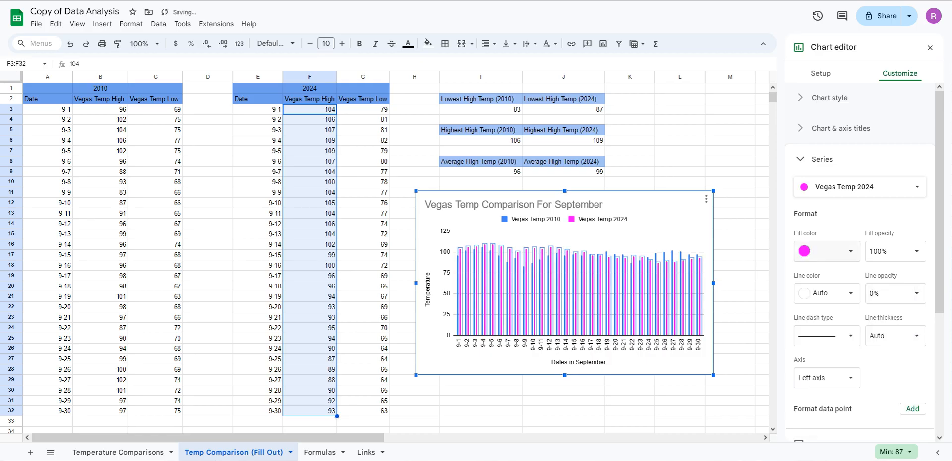
left_click(826, 251)
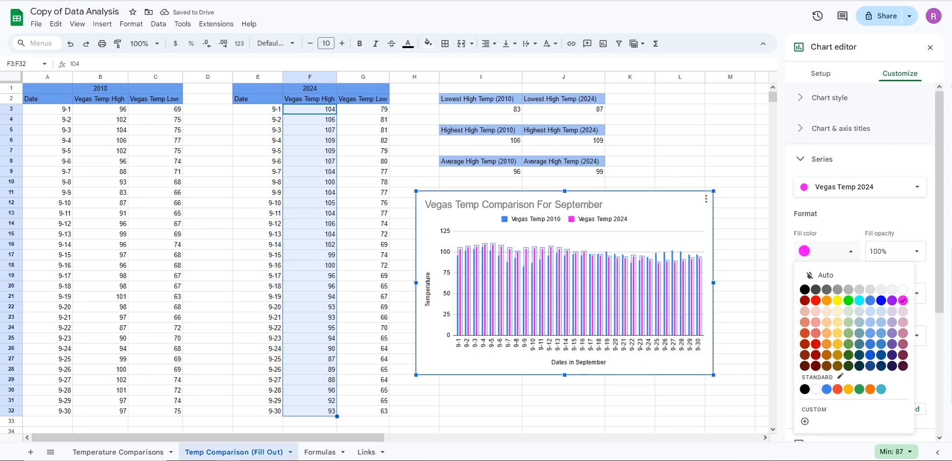
left_click(816, 366)
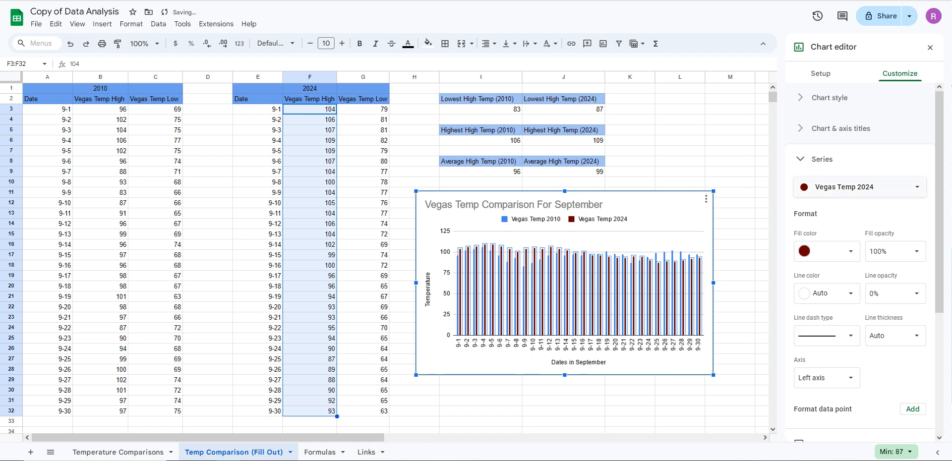
left_click(827, 252)
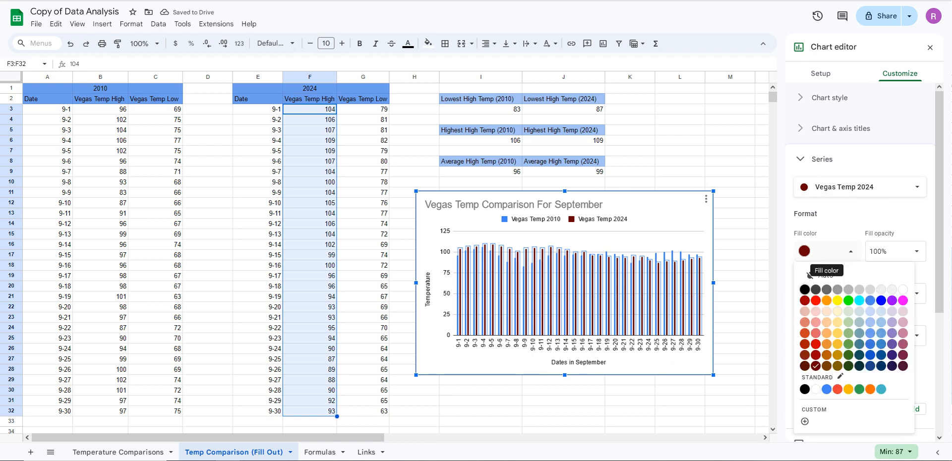
left_click(881, 301)
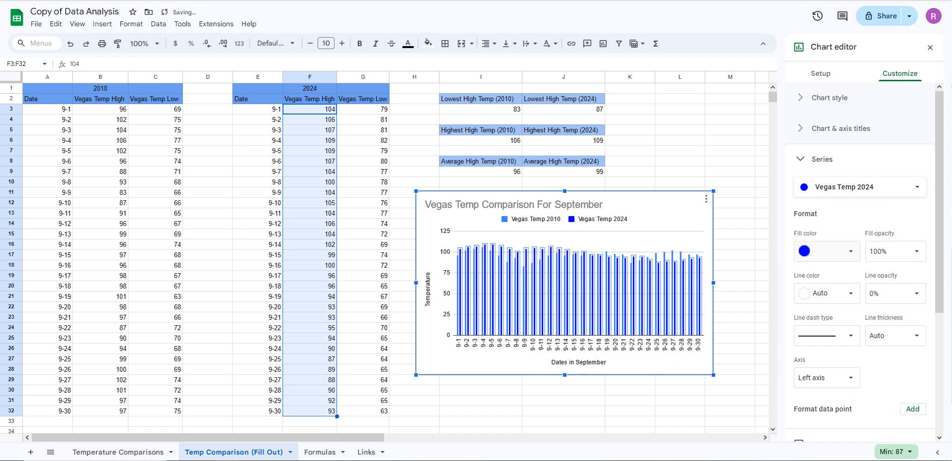
Set the Vegas Temp 2024 series fill color to red and close the chart editor
left_click(827, 251)
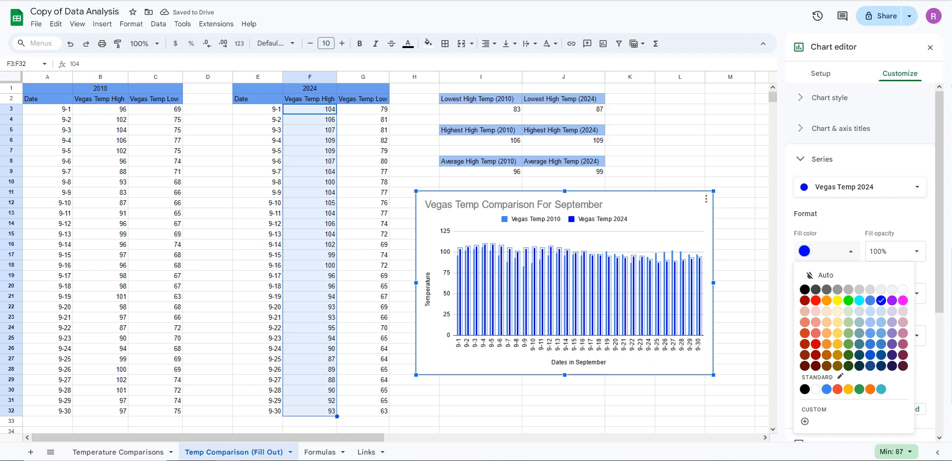
left_click(815, 301)
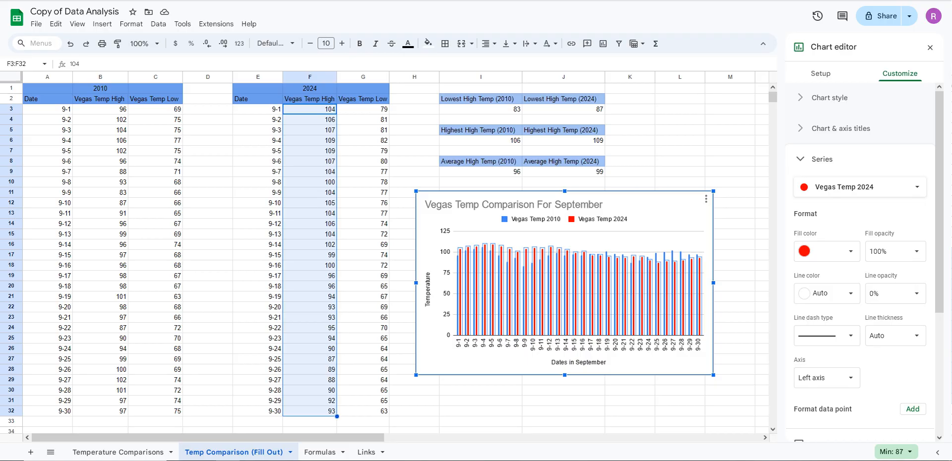
left_click(930, 48)
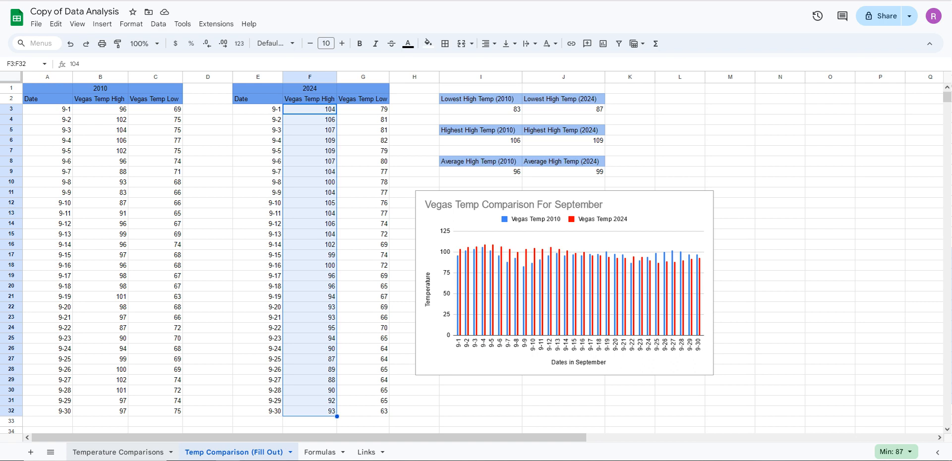
Compare the filled-out temperature sheet with the Temperature Comparisons sheet and review the Formulas sheet
left_click(118, 451)
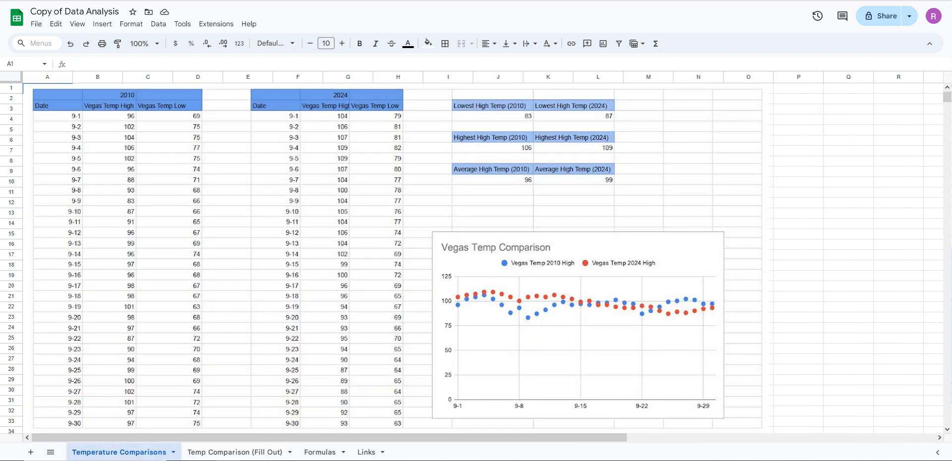
left_click(233, 451)
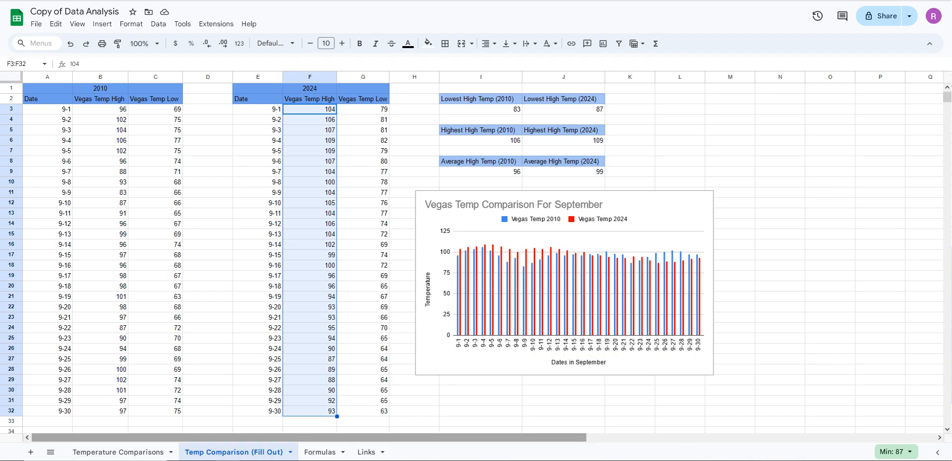
left_click(118, 452)
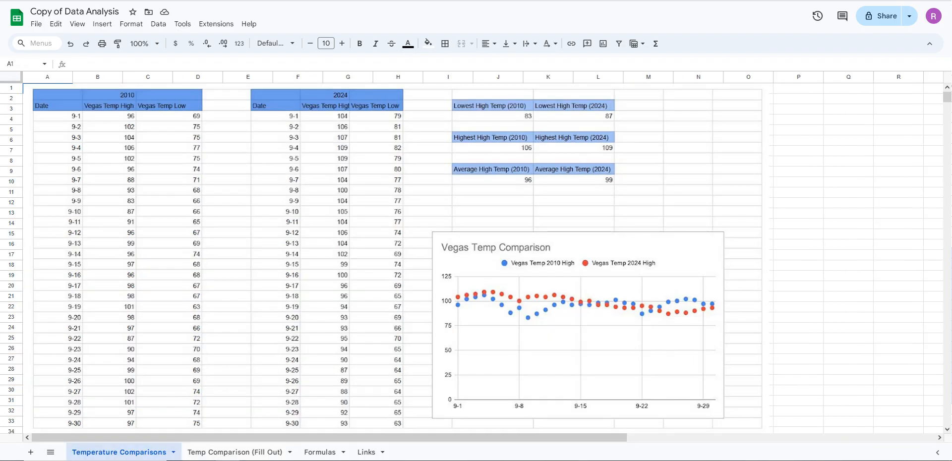
left_click(234, 452)
left_click(320, 452)
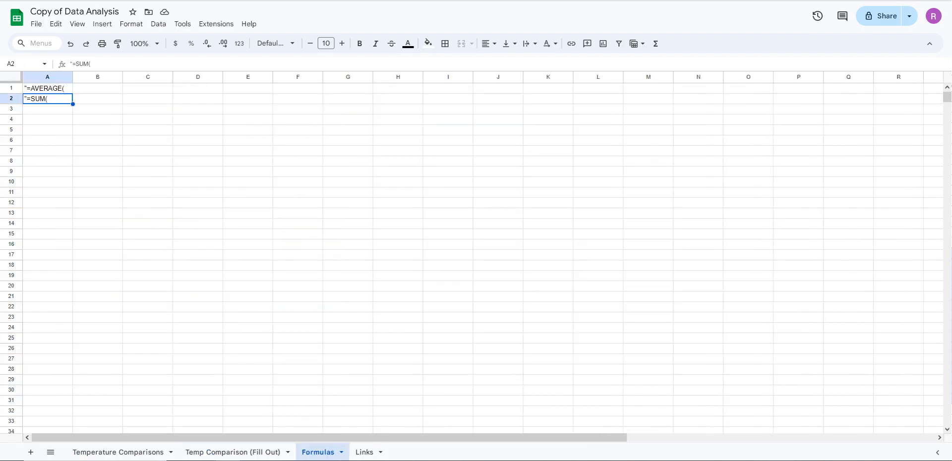
left_click(234, 453)
left_click(118, 452)
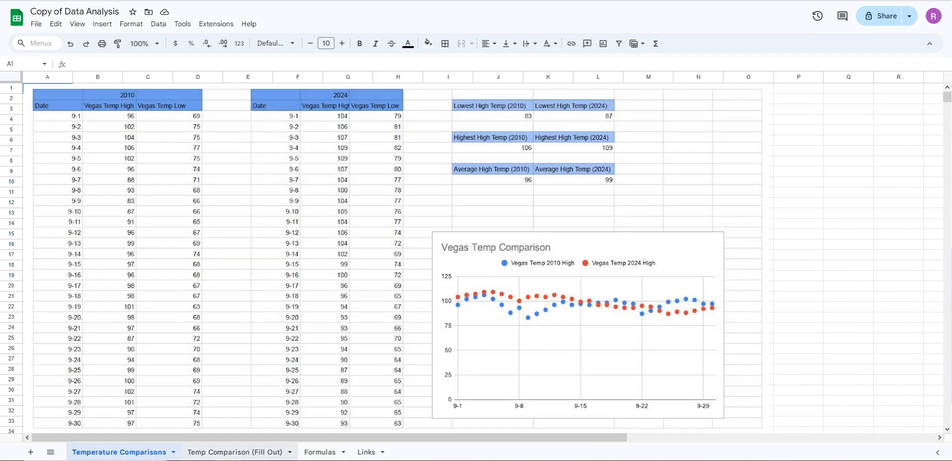
left_click(233, 453)
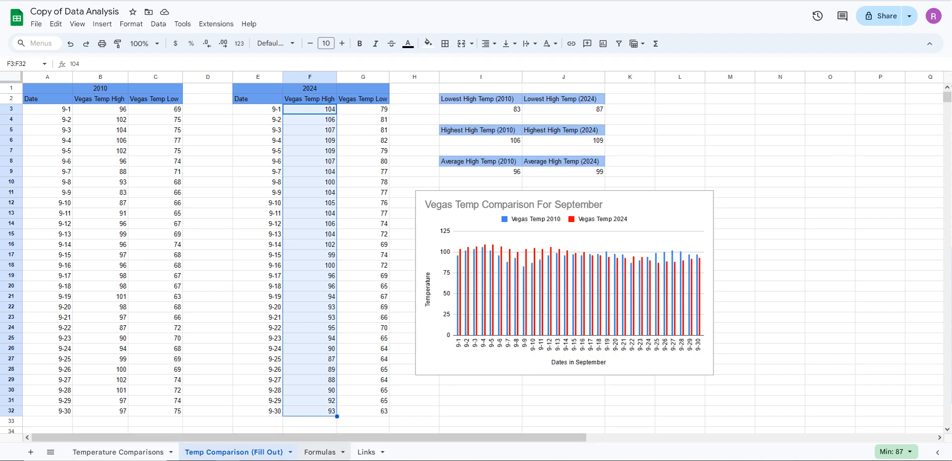
left_click(320, 452)
left_click(234, 453)
left_click(320, 452)
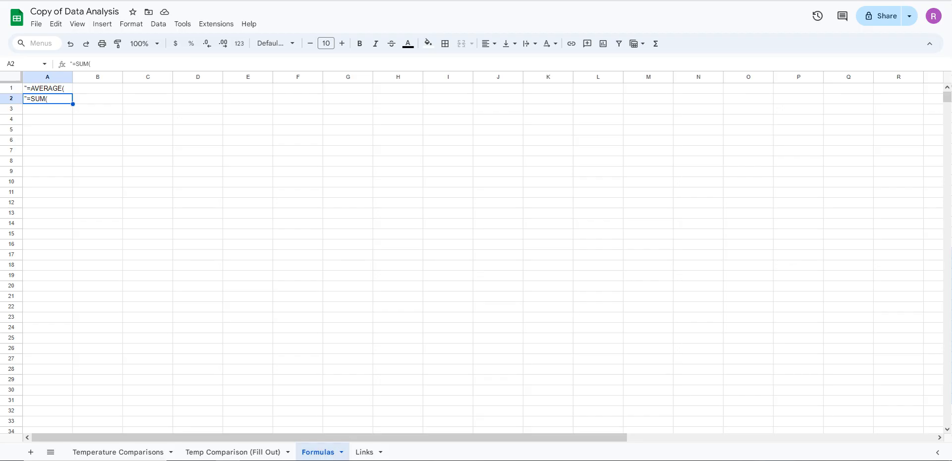